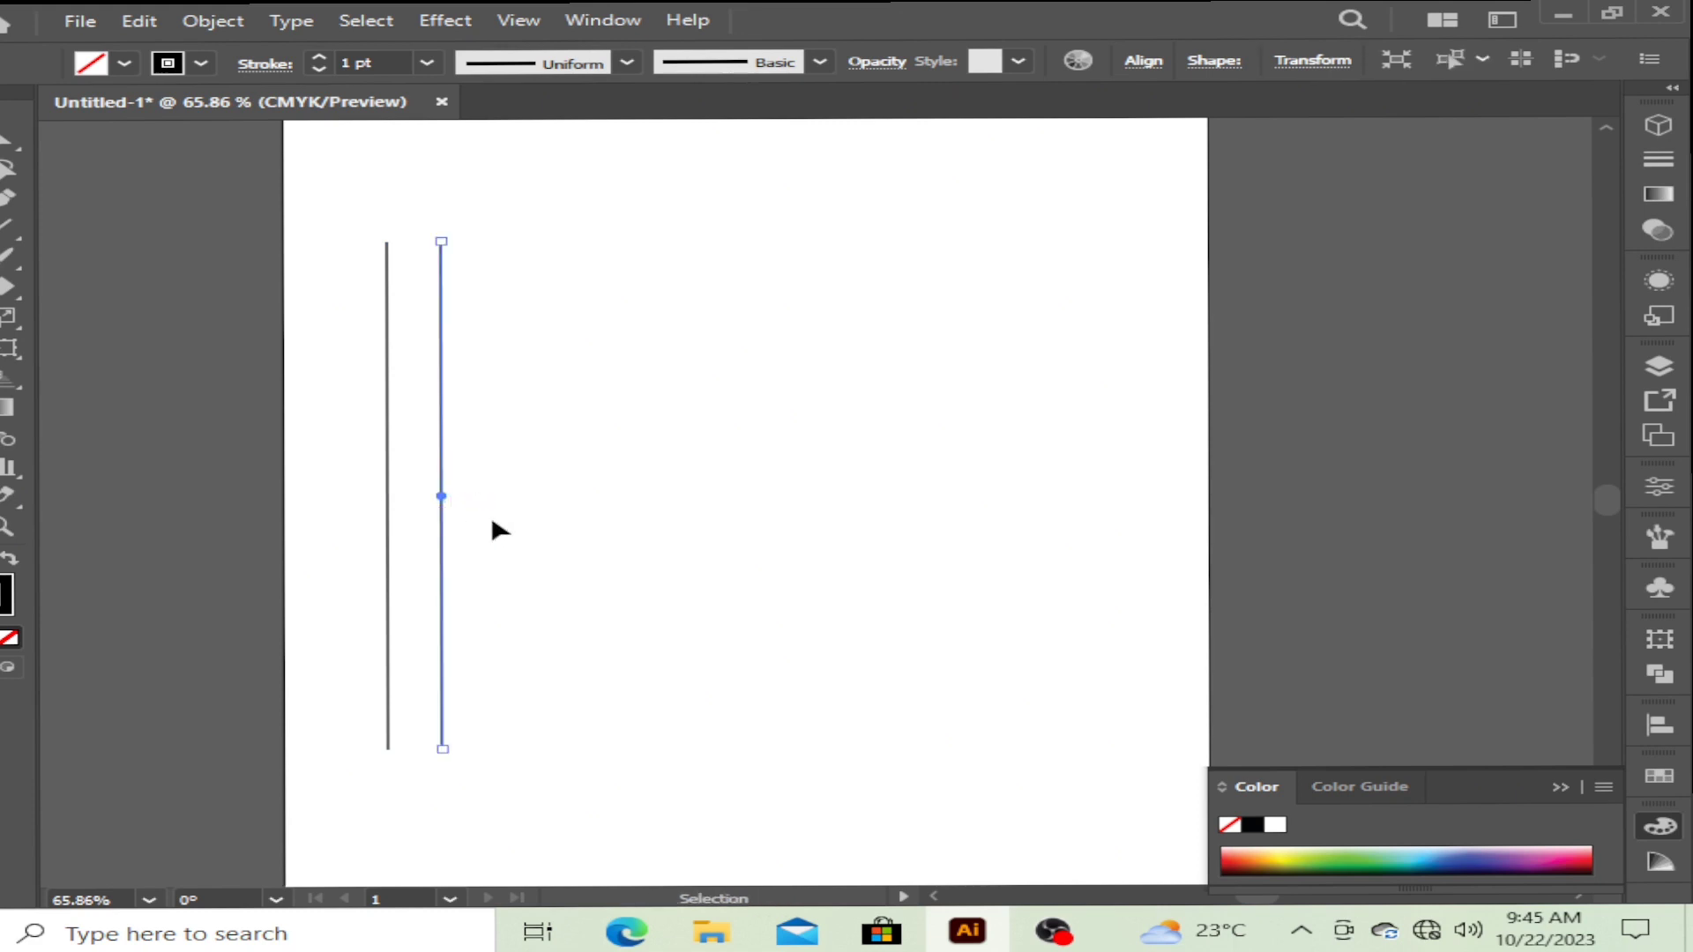
Repeat the line duplication eight more times to make a row of ten evenly spaced vertical lines
key("ctrl+d")
key("ctrl+d")
key("ctrl+d")
key("ctrl+d")
key("ctrl+d")
key("ctrl+d")
key("ctrl+d")
key("ctrl+d")
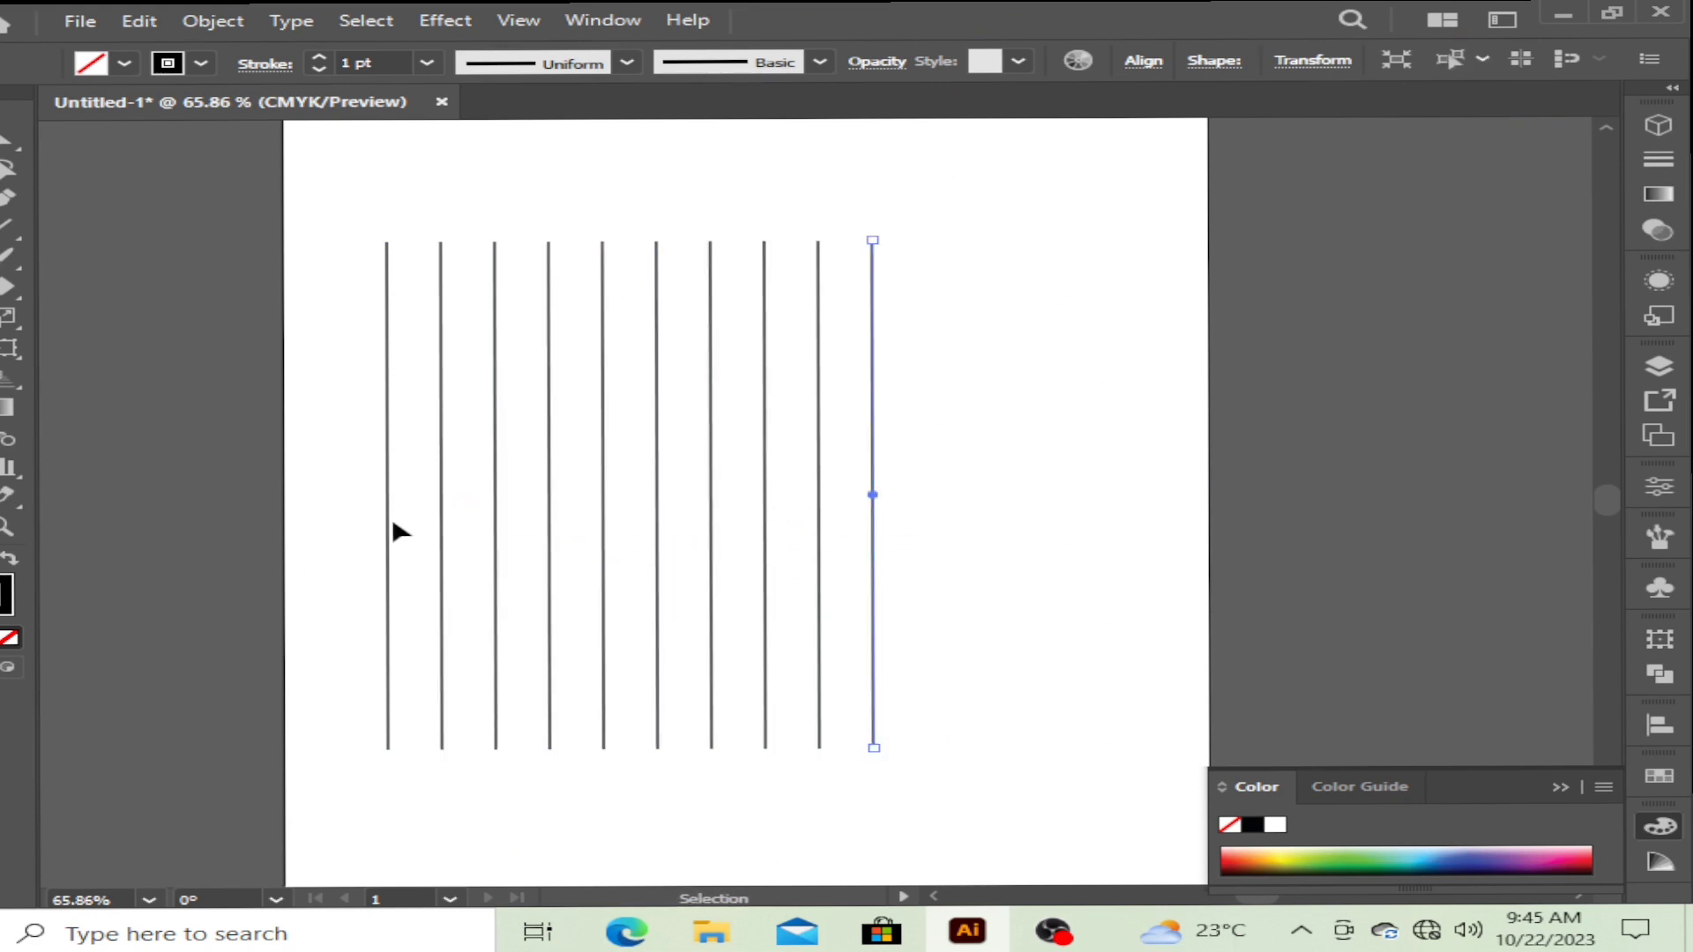
Copy all ten vertical lines, paste them in place and rotate the copy to horizontal to form a crossing grid
left_click_drag(839, 563, 1030, 775)
left_click(139, 21)
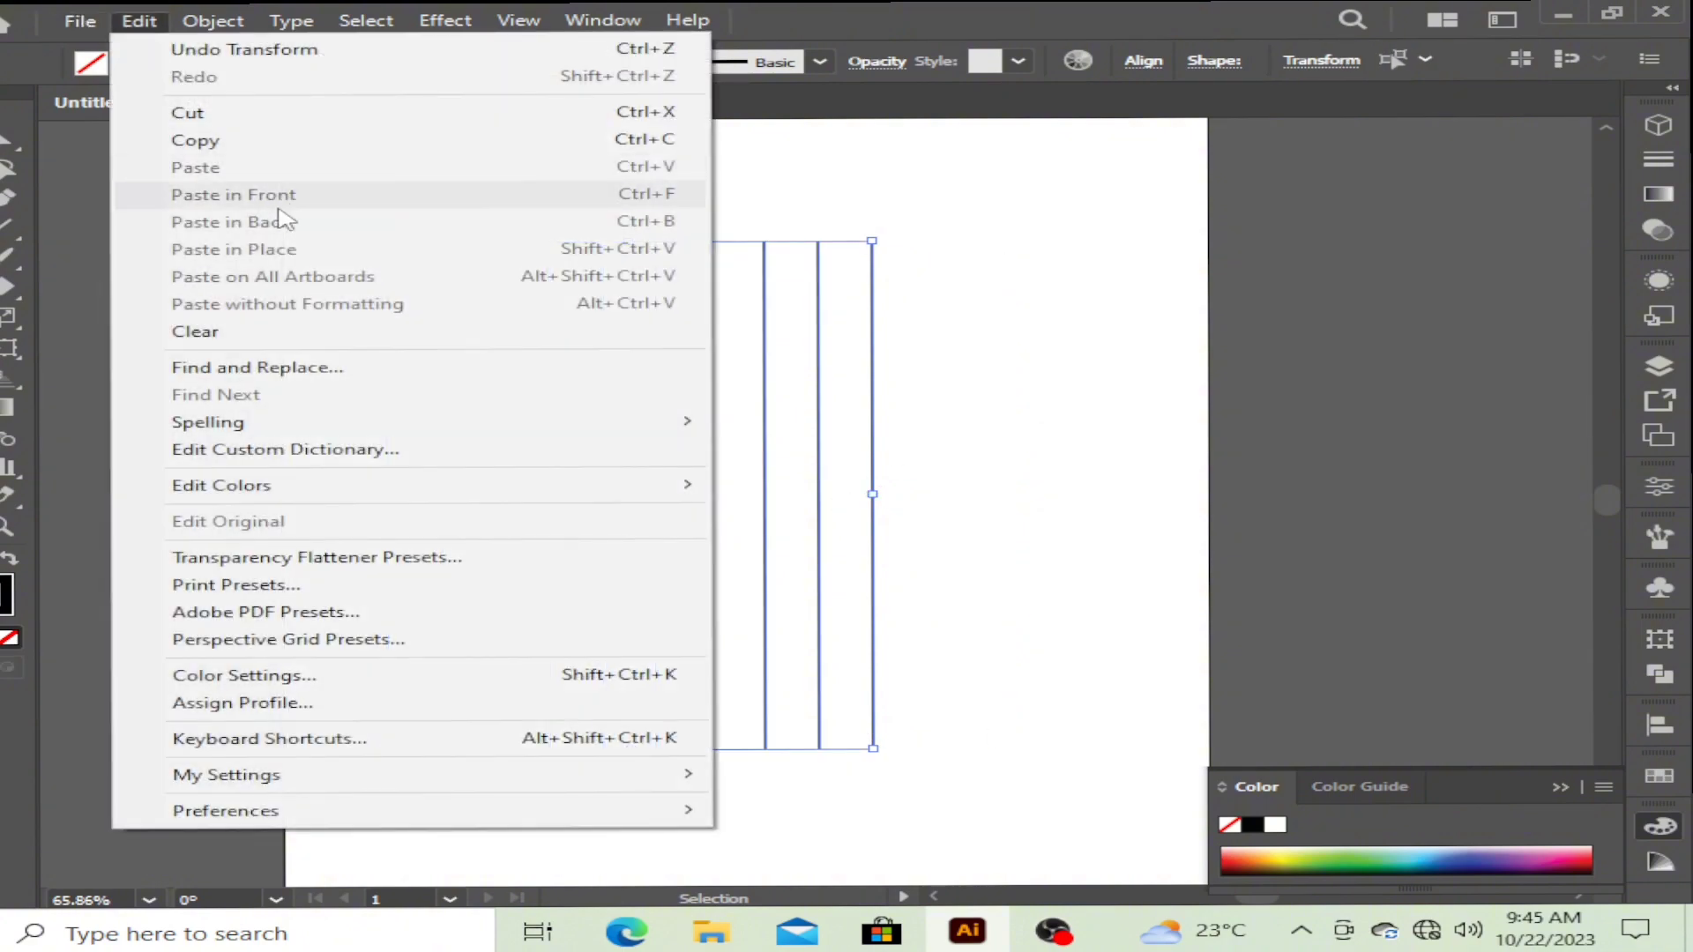
left_click(212, 140)
left_click(189, 21)
mouse_move(141, 23)
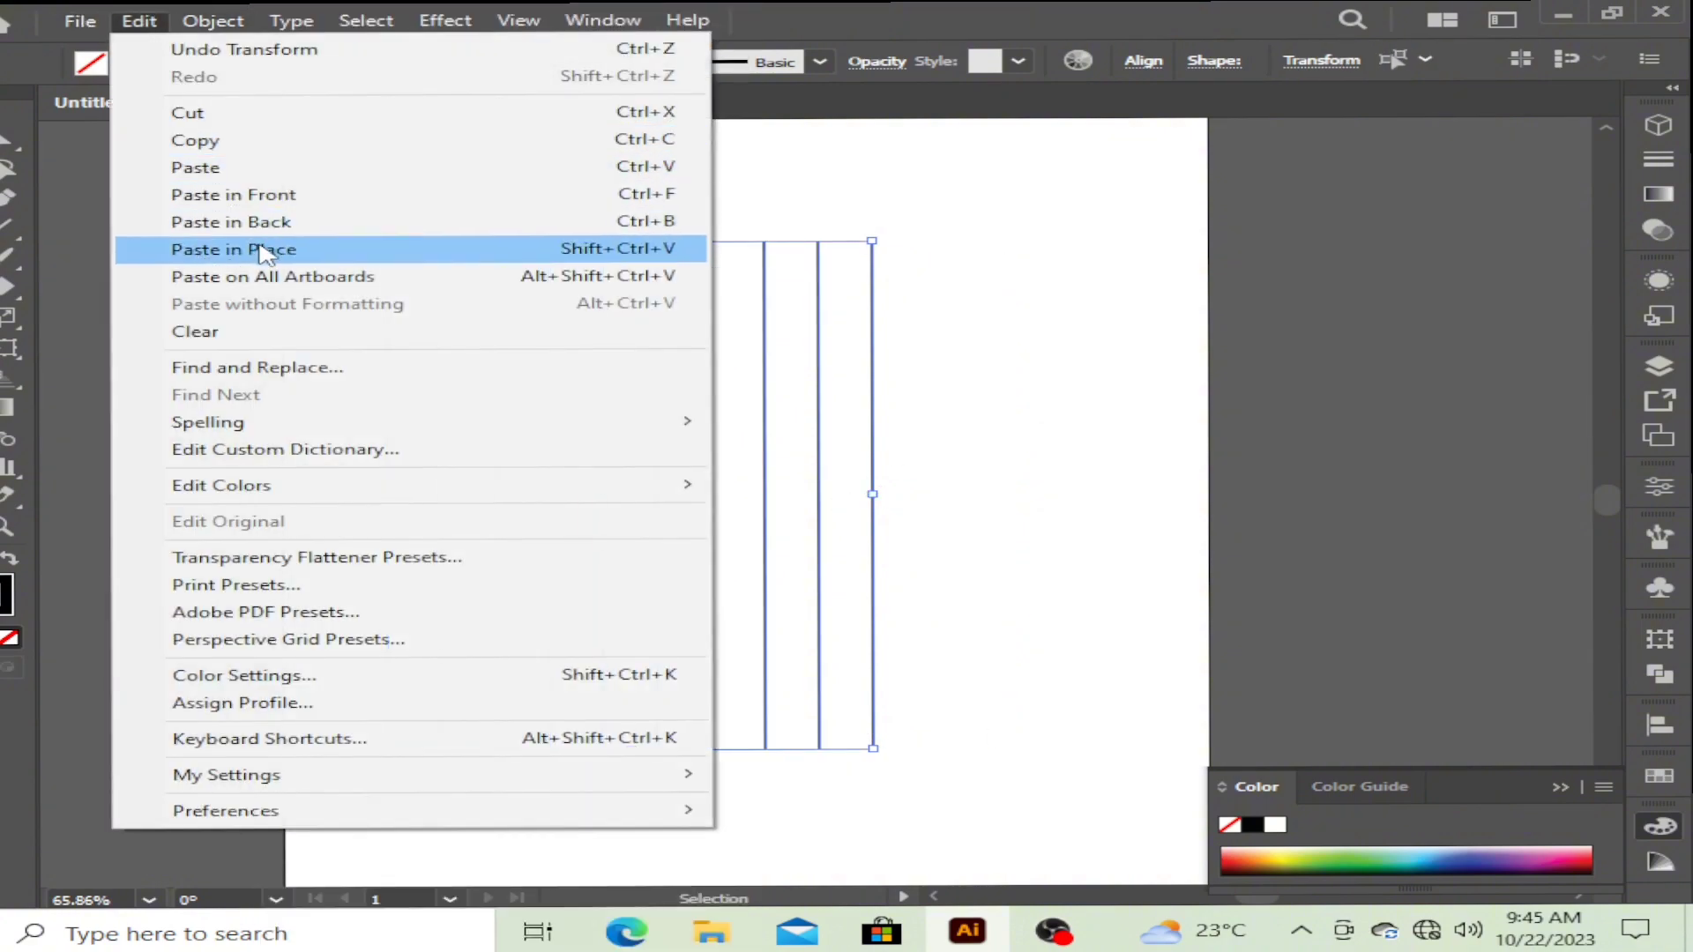
left_click(212, 249)
left_click_drag(775, 225, 1041, 576)
left_click(661, 294)
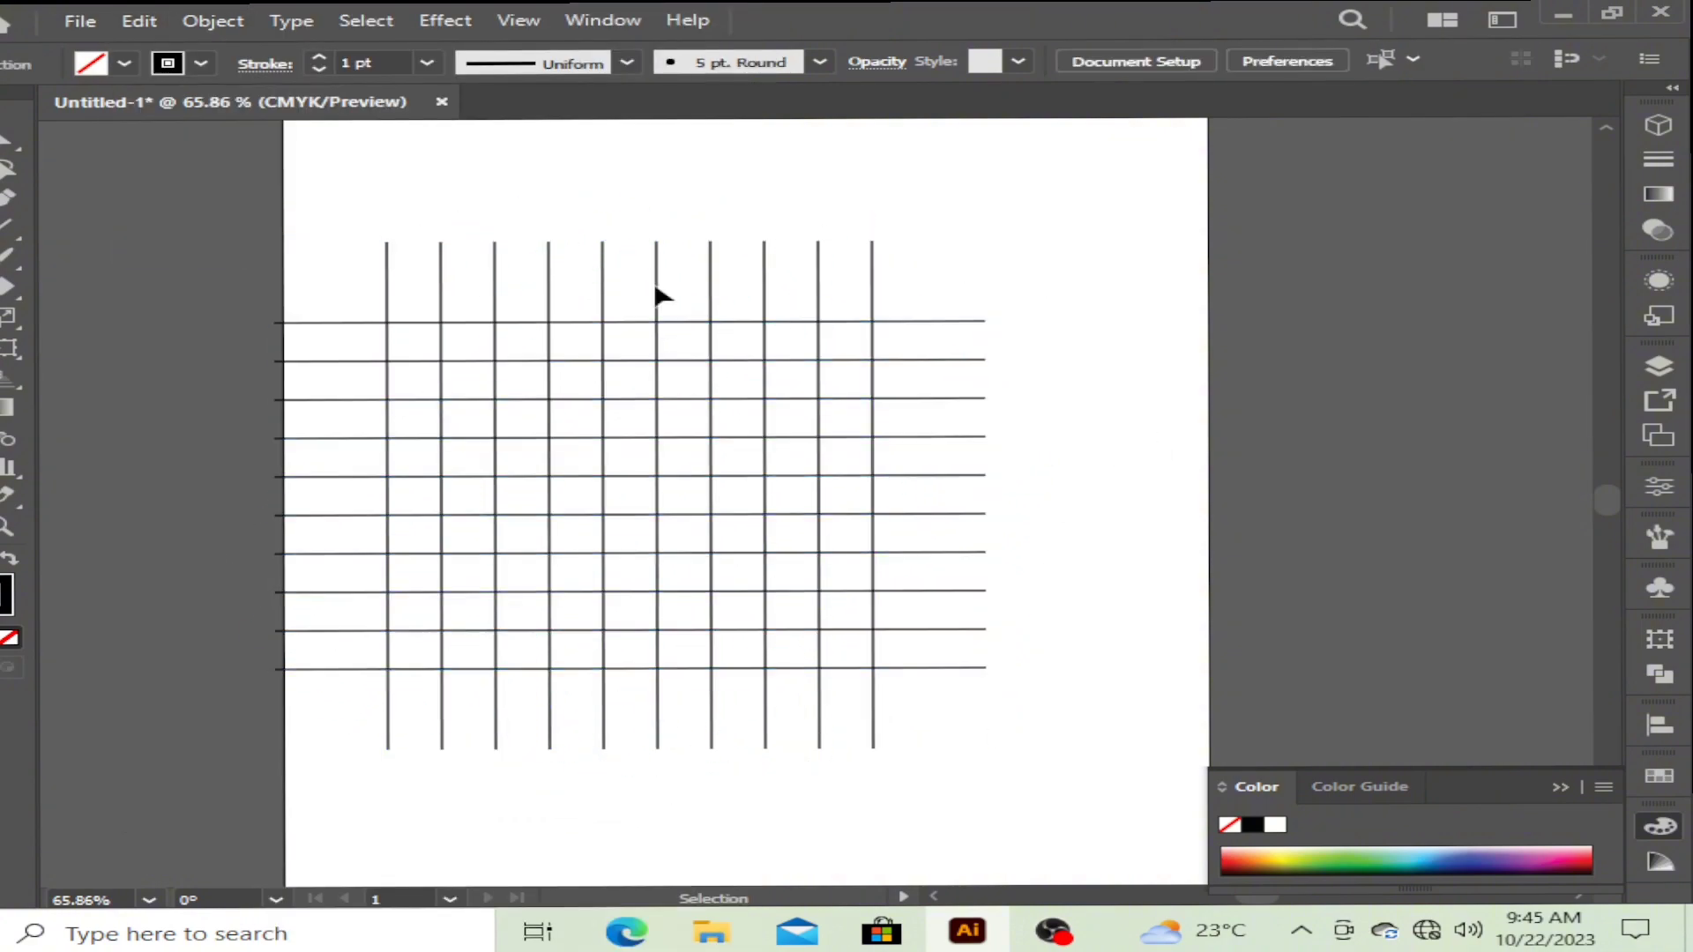
Move the whole line grid slightly to the right so it lies within the artboard
left_click_drag(978, 696, 979, 697)
left_click_drag(765, 553, 828, 553)
left_click(1133, 519)
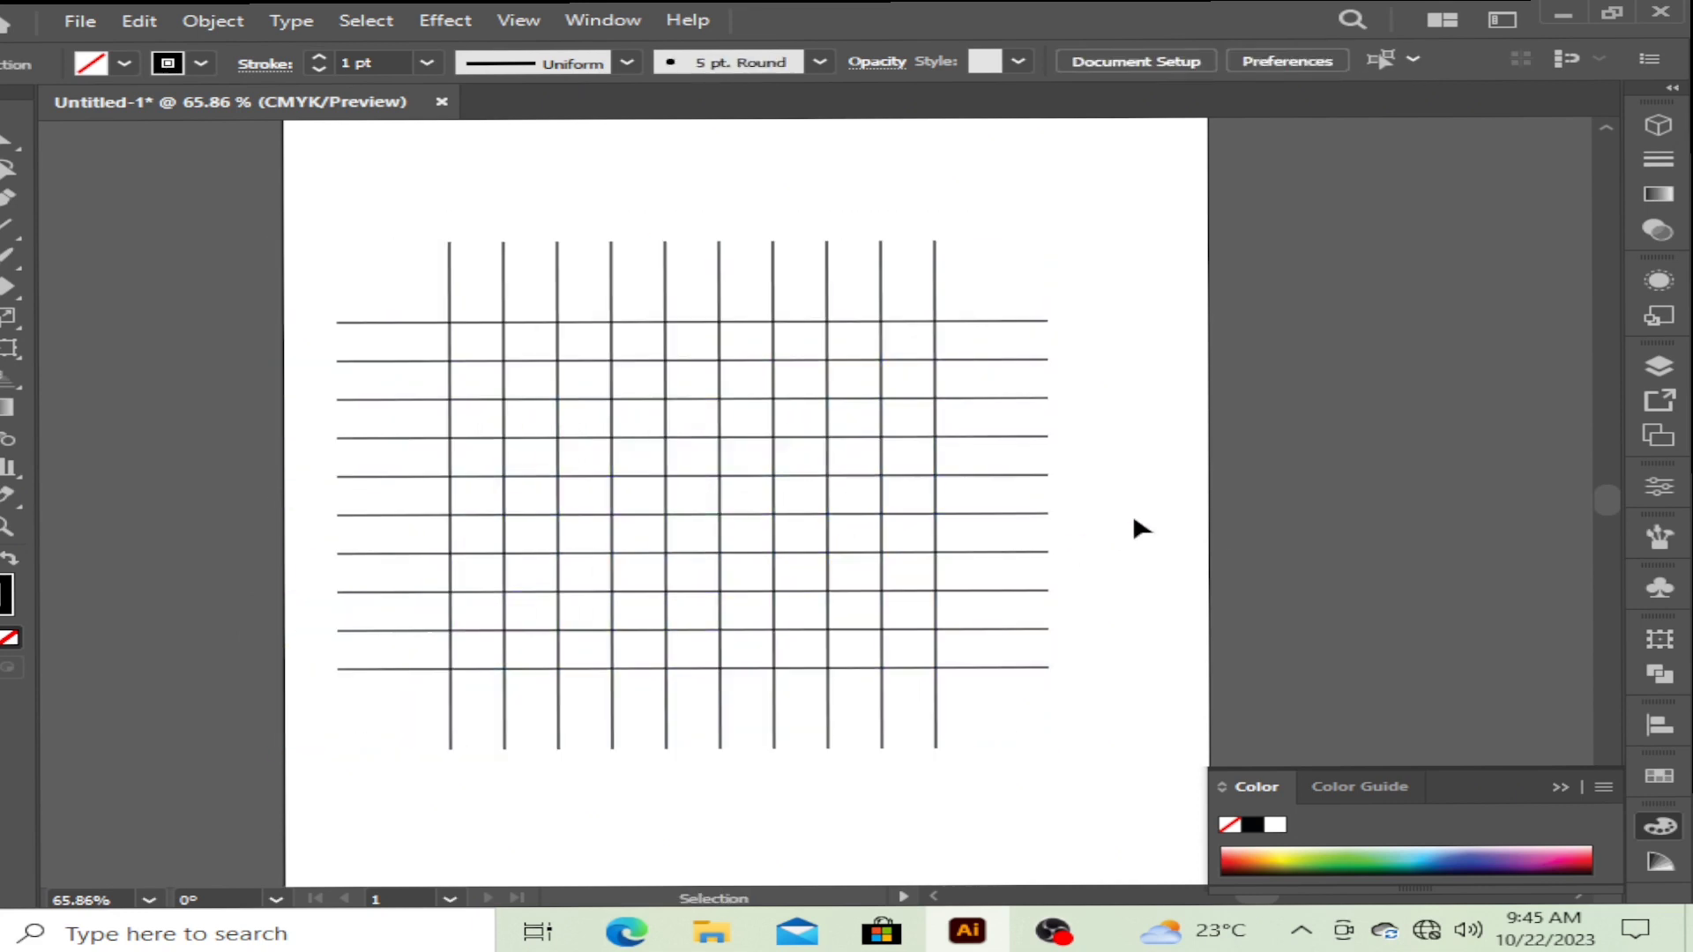
Widen the artboard on both sides and move the whole line grid to its left half
key("shift+o")
left_click_drag(287, 503, 73, 502)
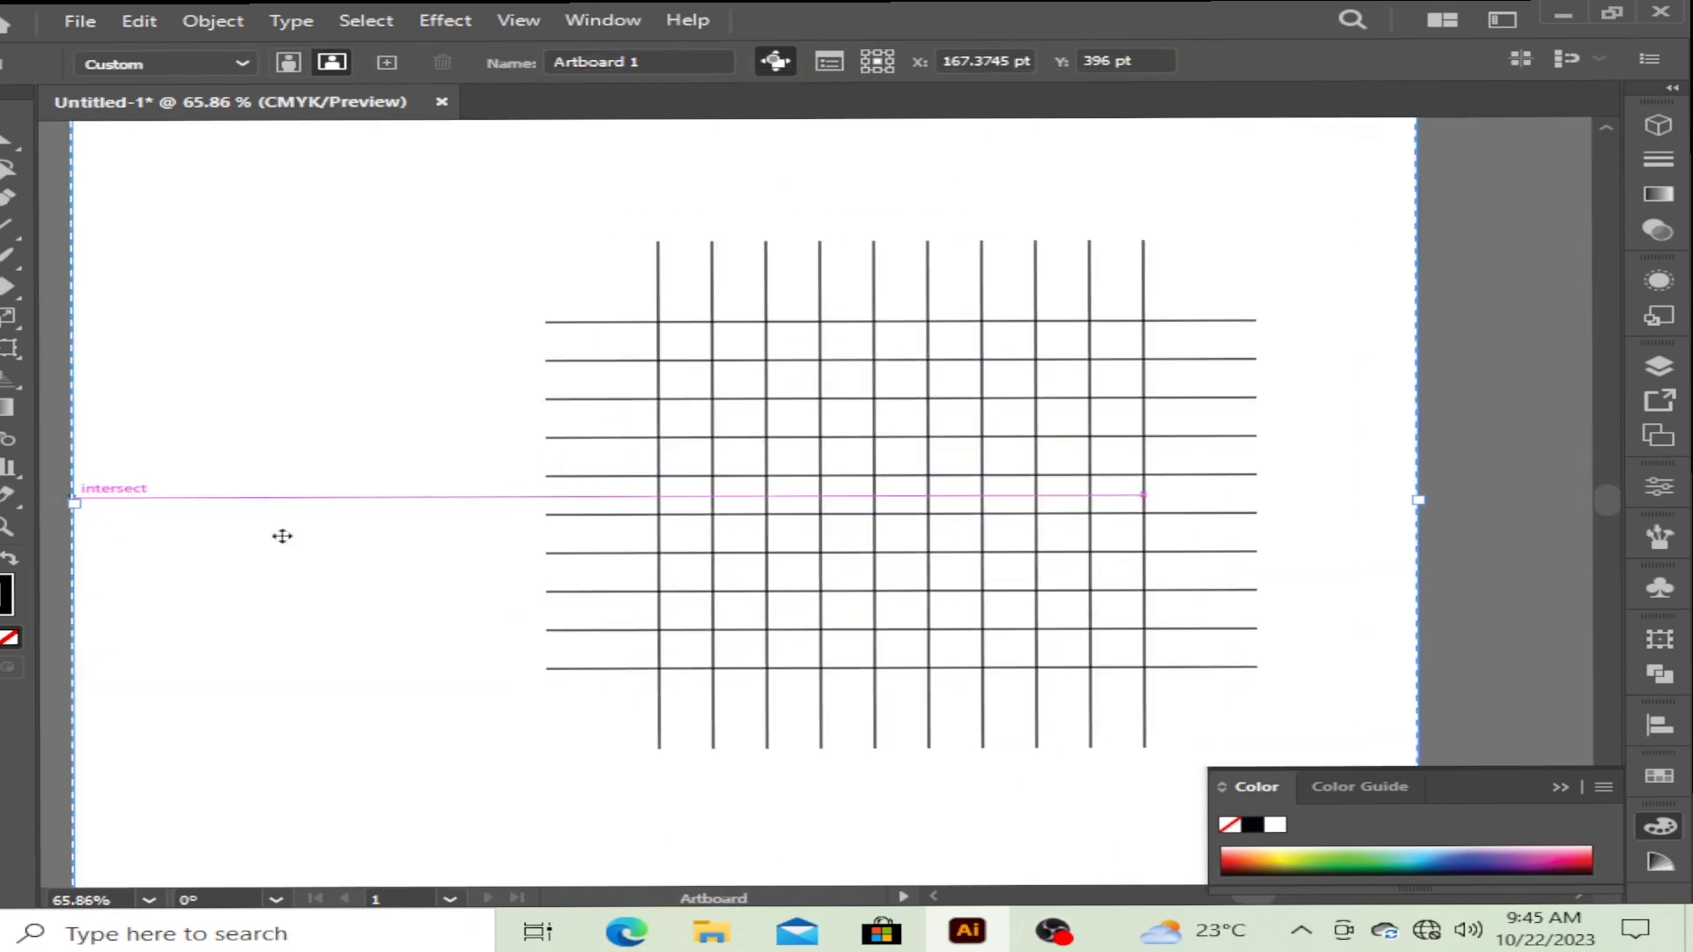
left_click_drag(1418, 501, 1598, 520)
left_click(2, 141)
left_click_drag(309, 202, 502, 516)
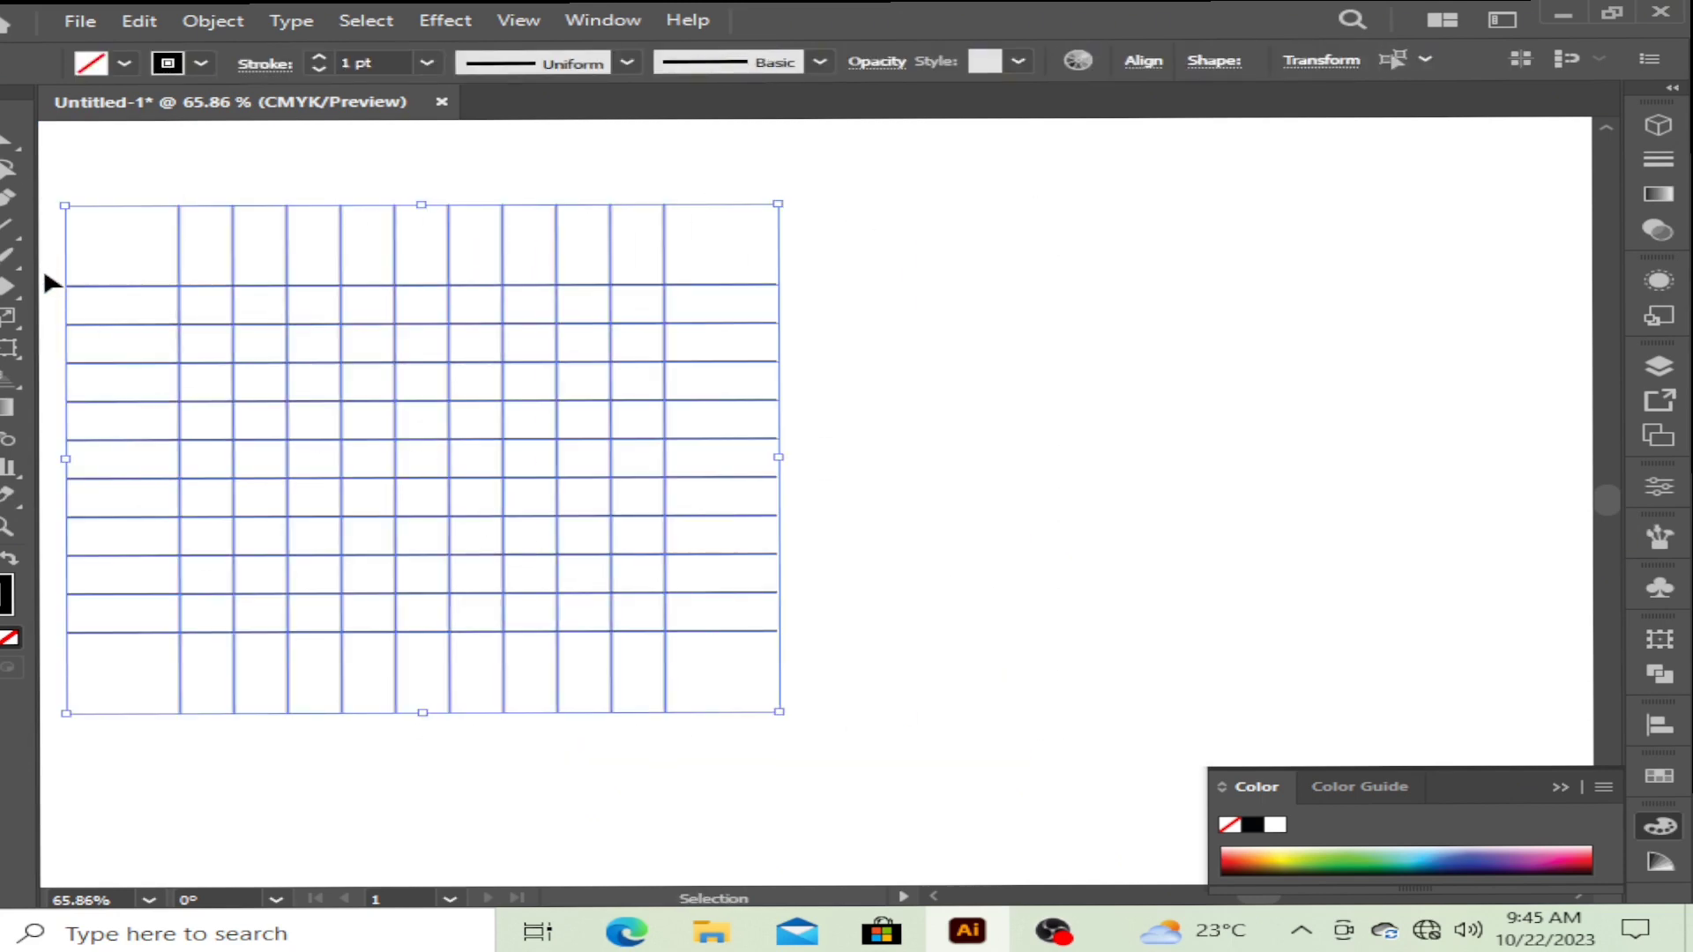
Draw an ellipse spanning the grid from its upper-left outermost line intersection to its lower-right one
left_click_drag(2, 257, 84, 313)
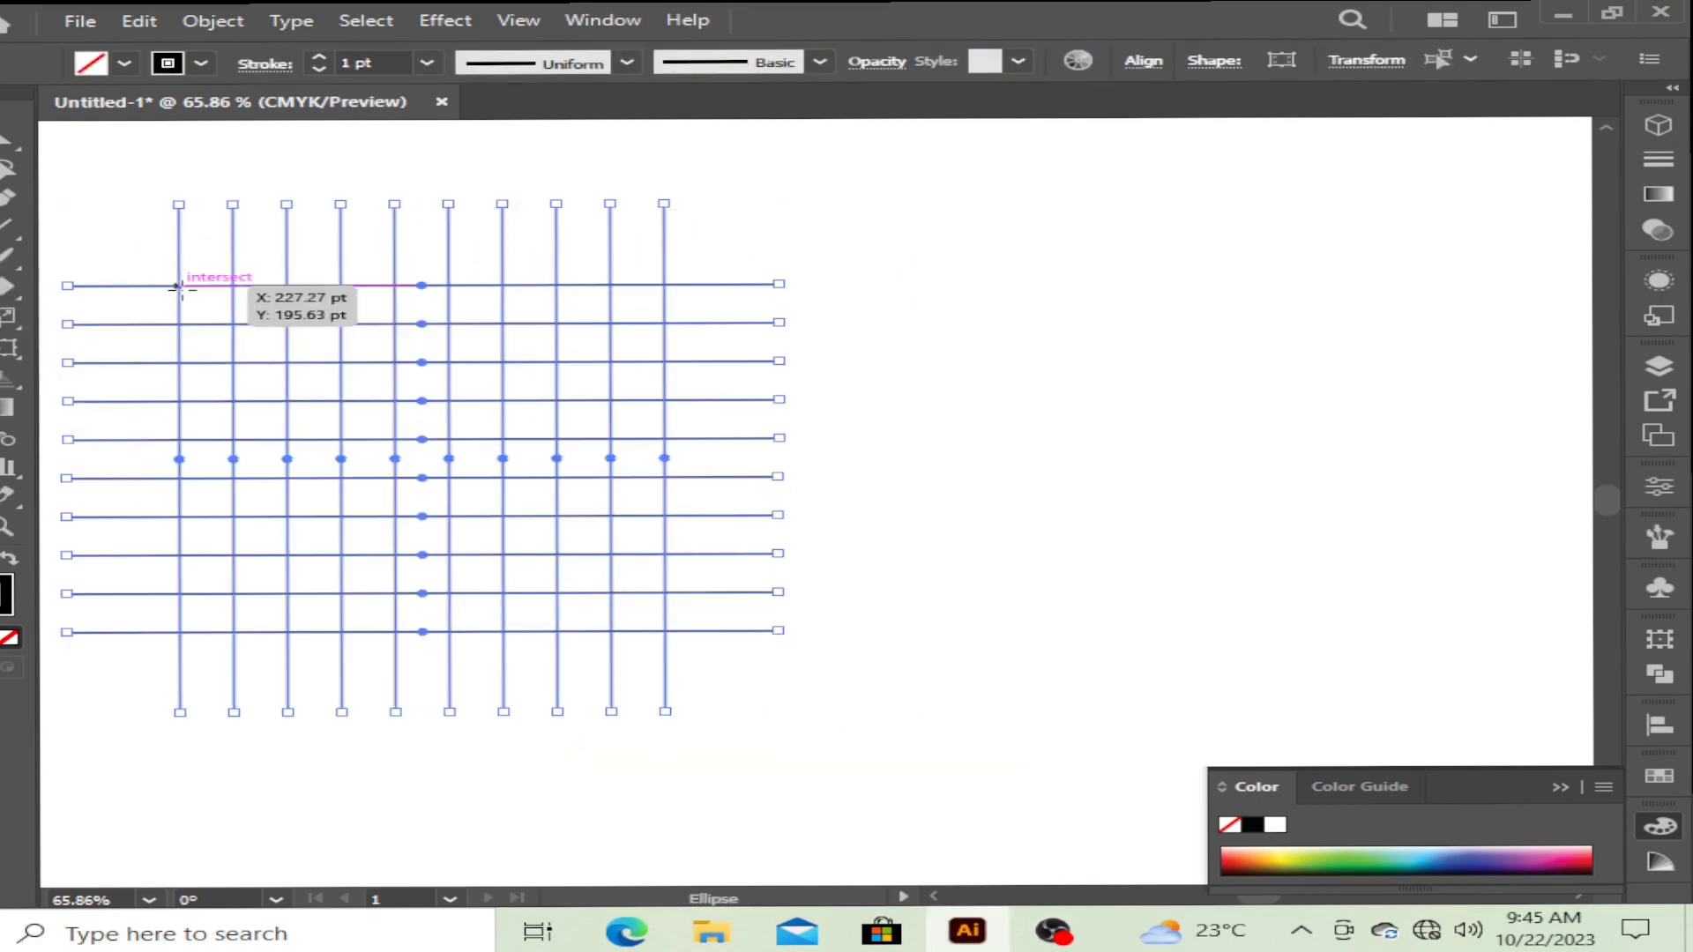
left_click_drag(178, 284, 668, 477)
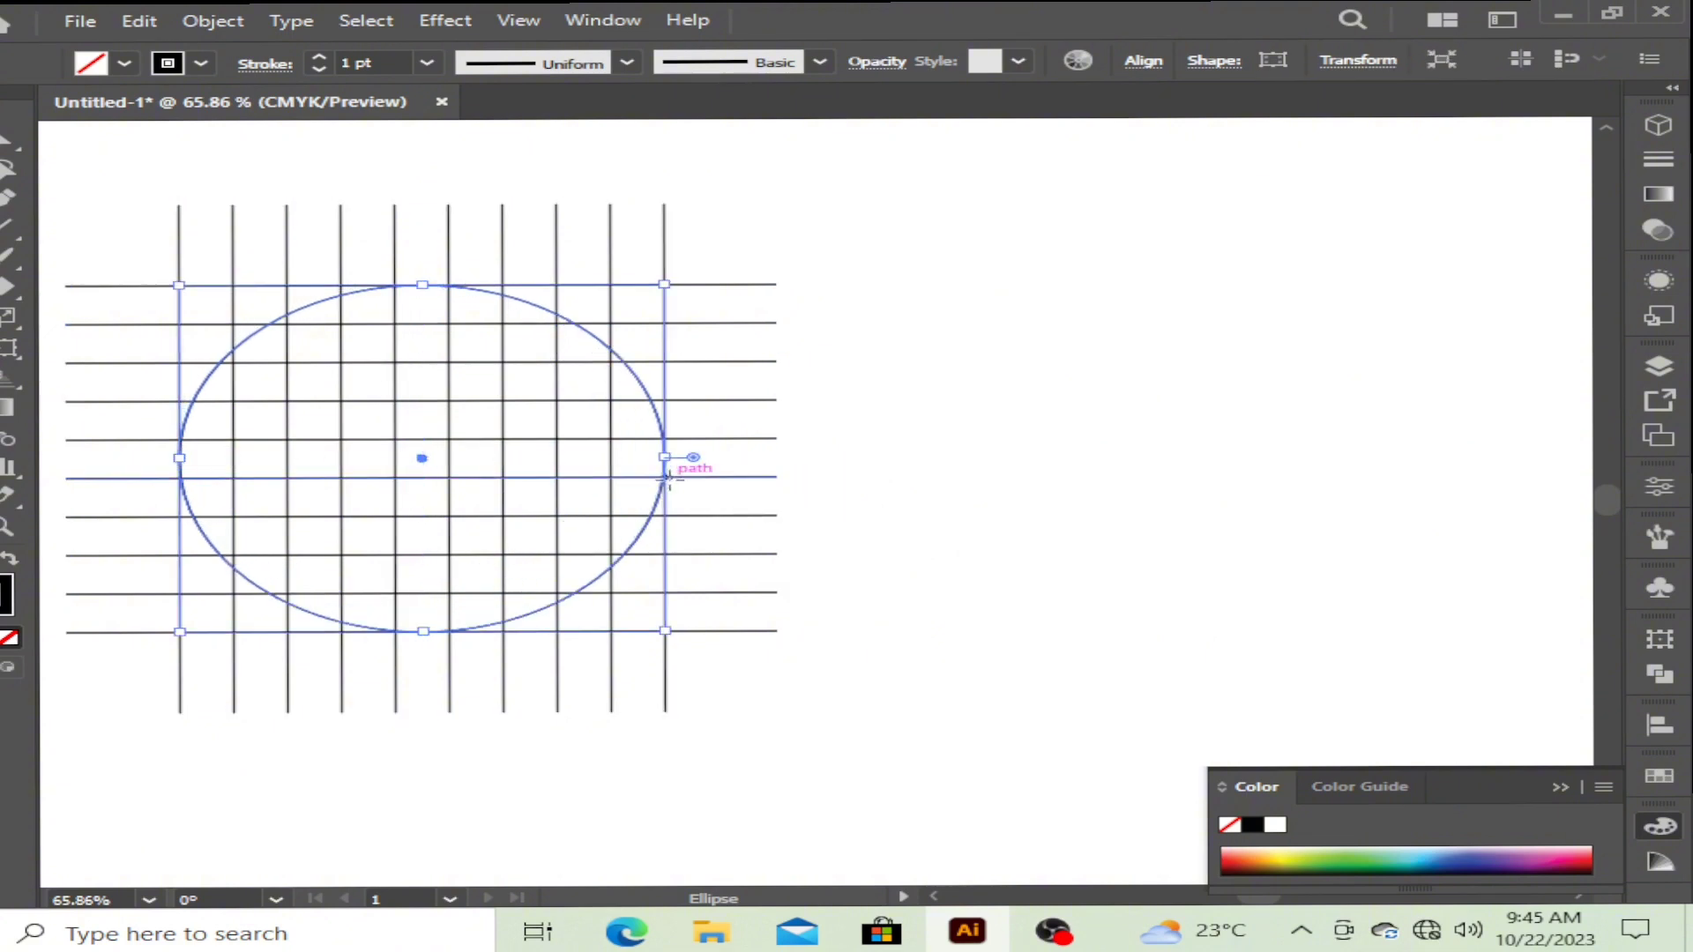
key("v")
Copy the ellipse, paste it in place and scale the copy about its center to one grid cell inside the original
left_click(138, 20)
left_click(195, 139)
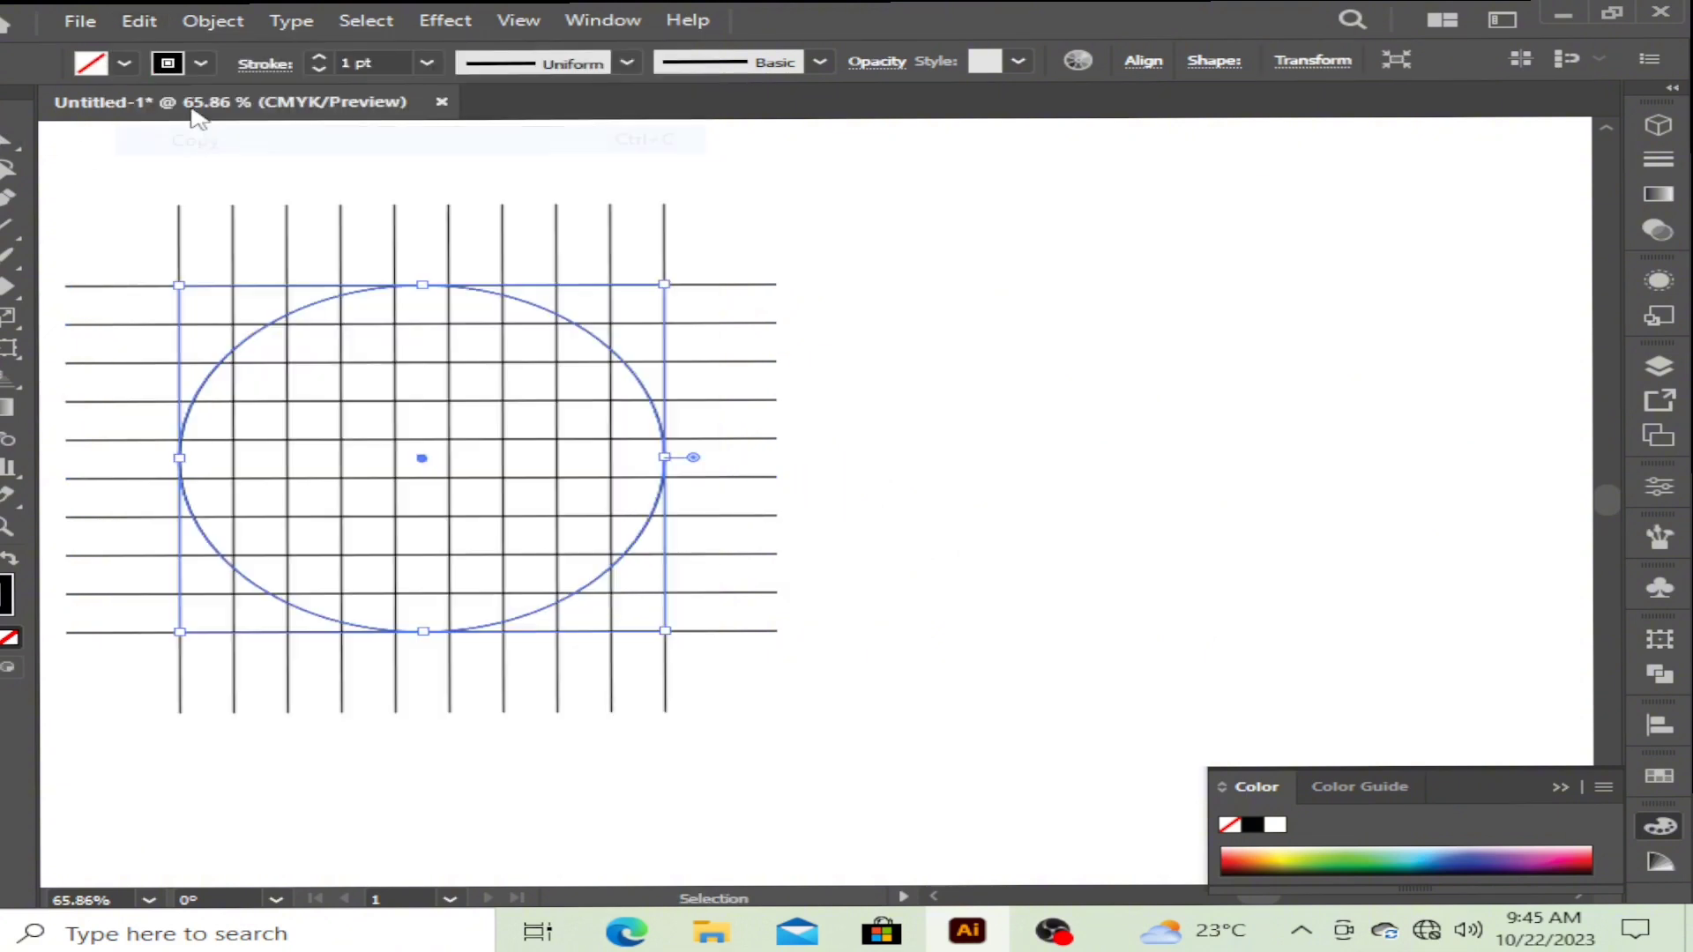
left_click(139, 21)
left_click(332, 250)
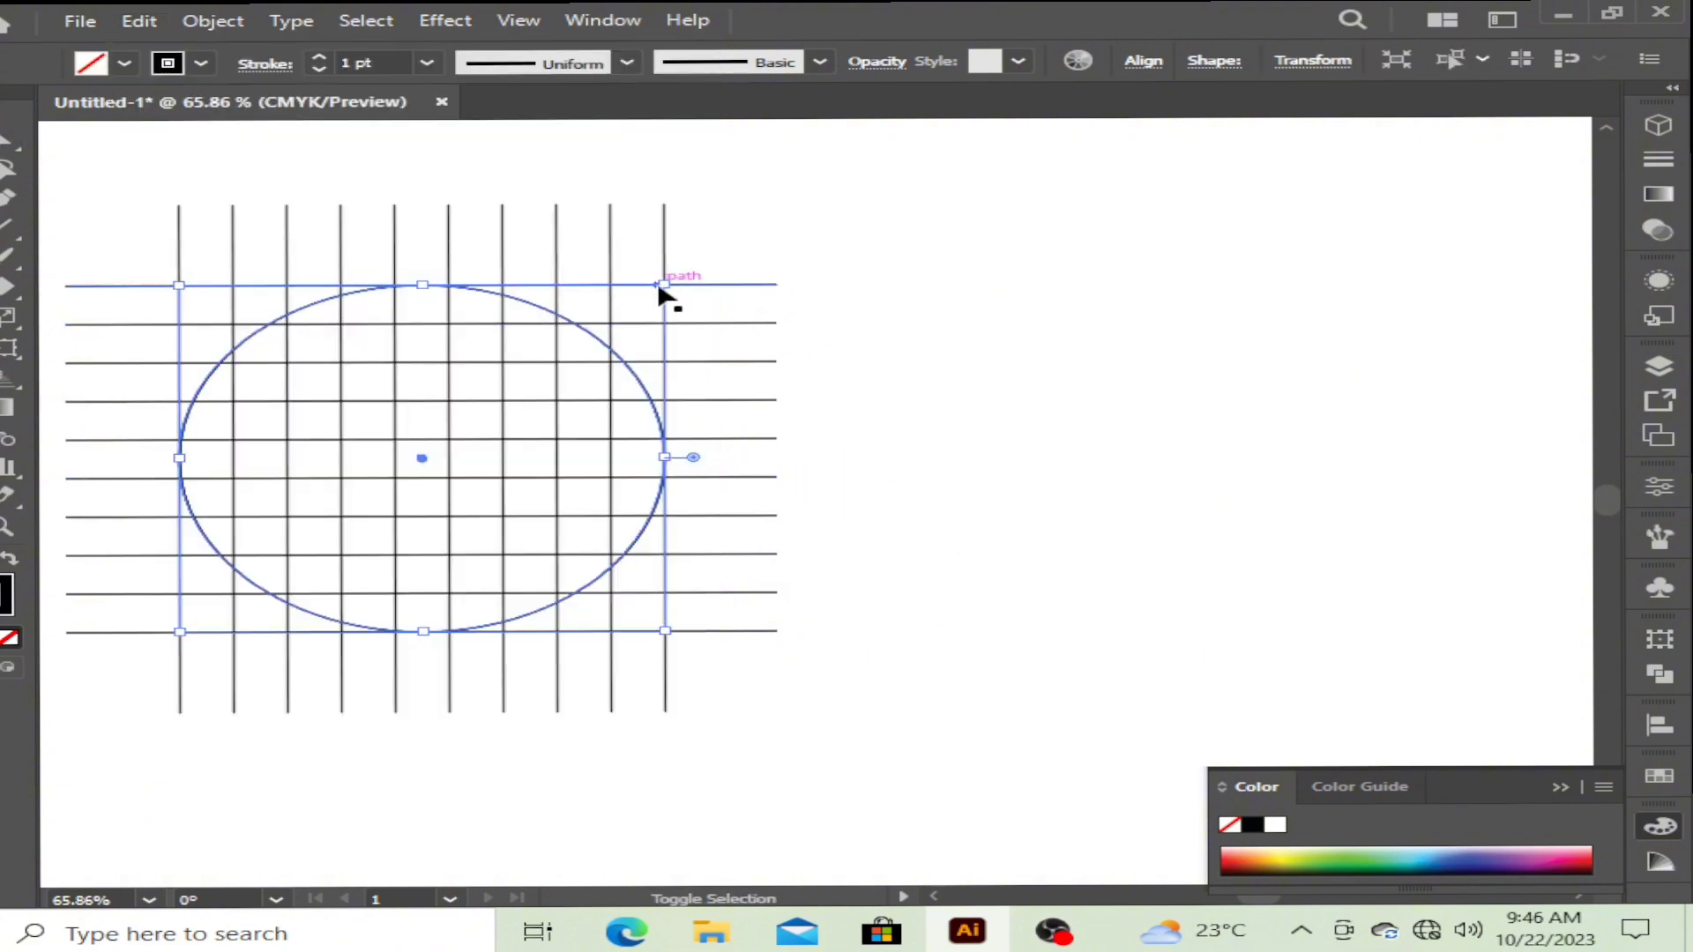
left_click_drag(660, 294, 628, 304)
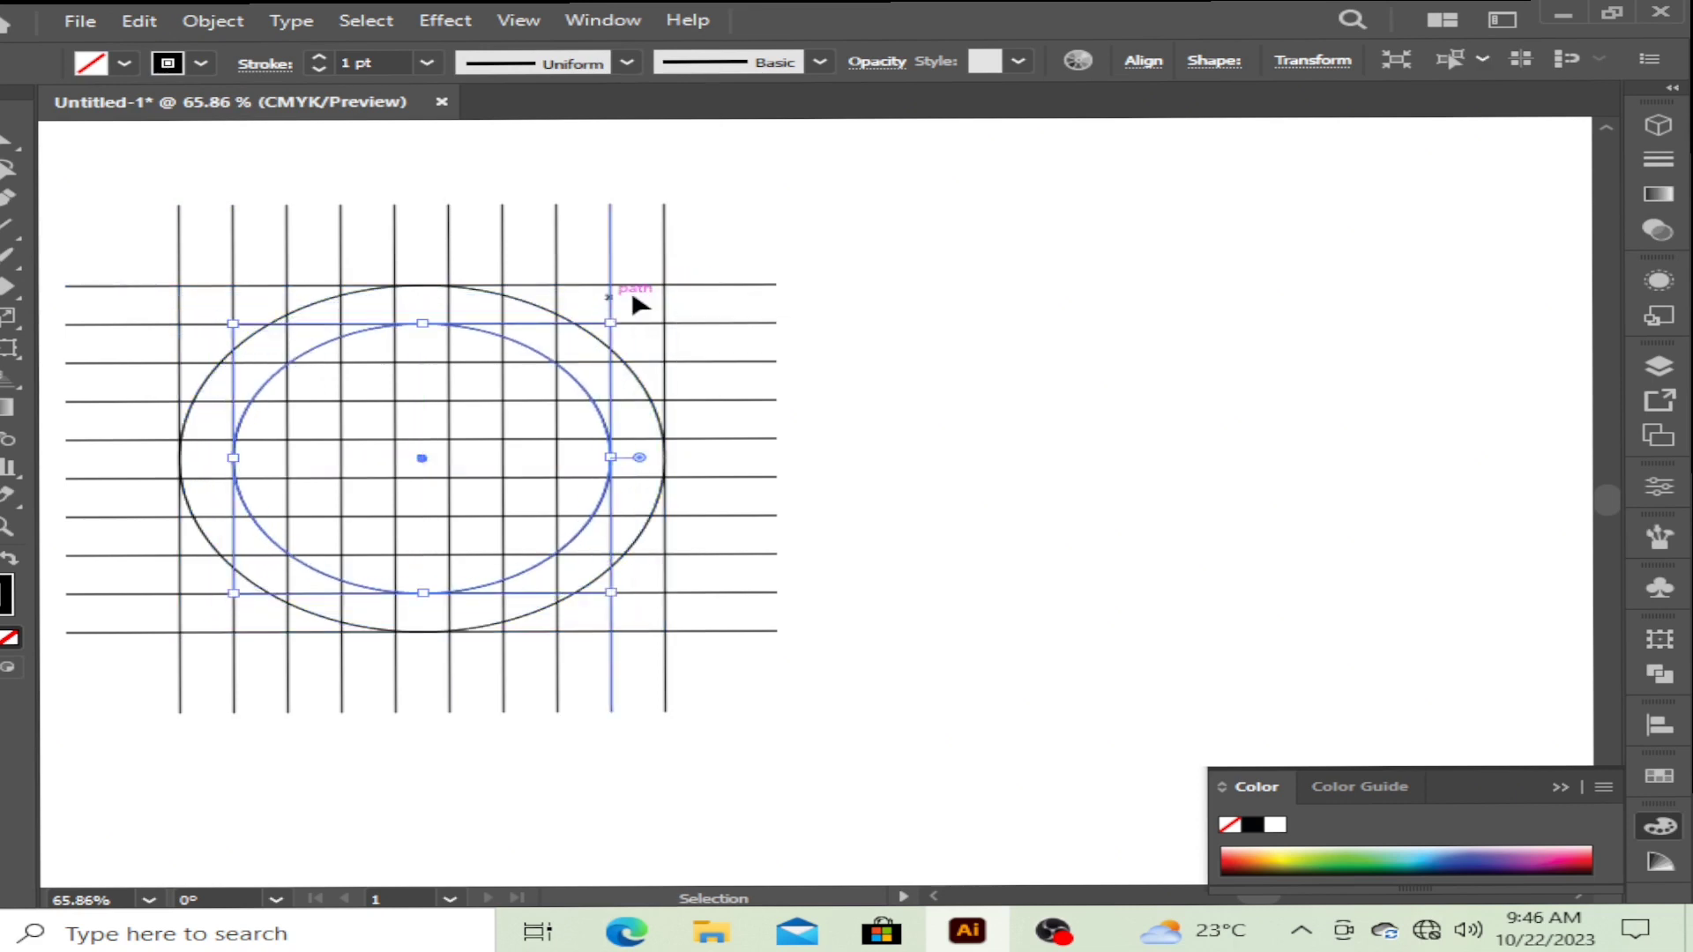
left_click(631, 300)
Draw a tall rectangle over the three middle grid columns at the outer ellipse's height and fully round its corners
left_click(3, 257)
left_click(124, 257)
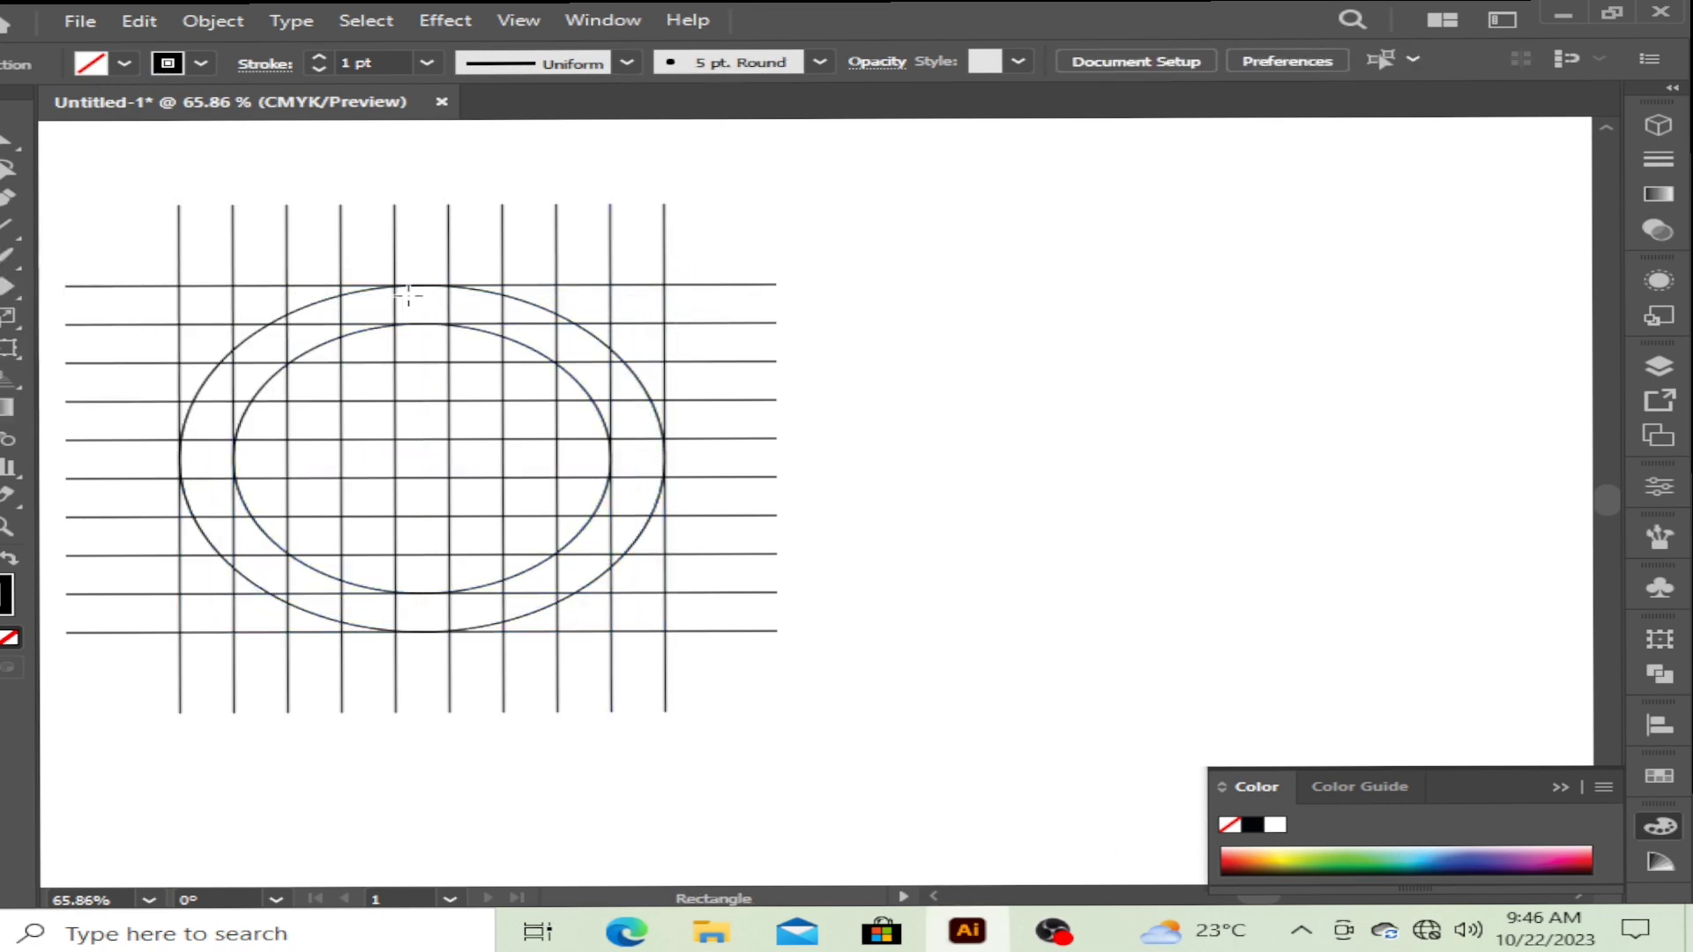
left_click_drag(341, 285, 422, 632)
key("v")
left_click(421, 339)
left_click_drag(423, 285, 491, 394)
left_click(441, 388)
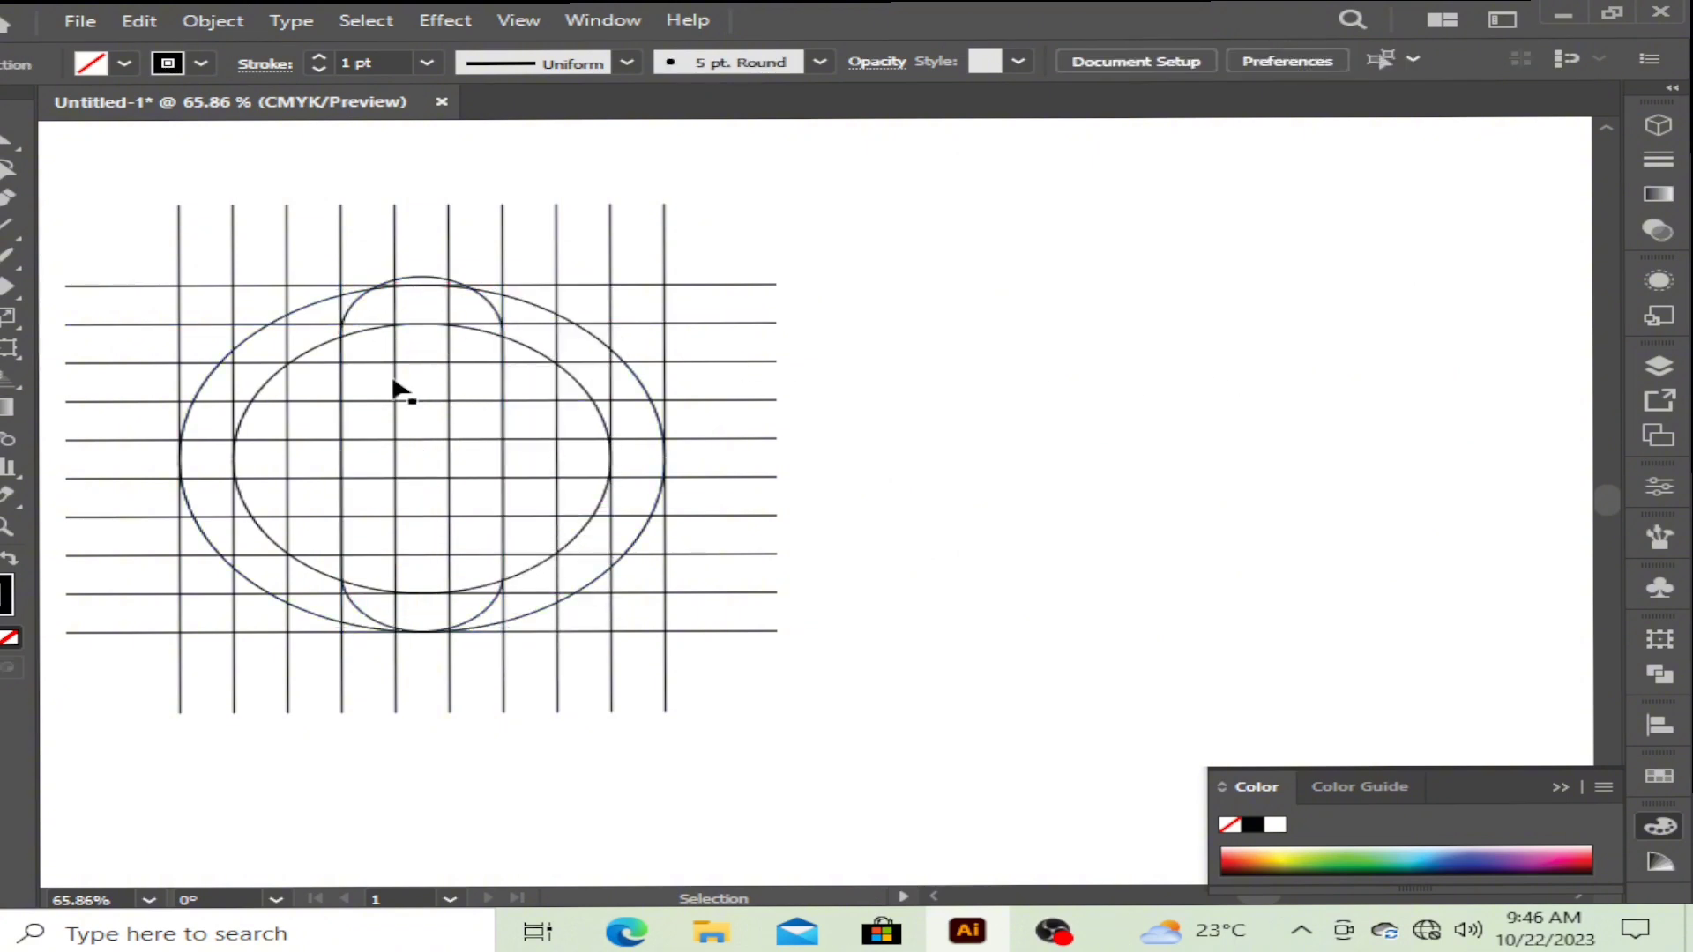
Duplicate the complete grid drawing beside the original and close the Color panel
left_click_drag(150, 243, 547, 512)
left_click_drag(438, 460, 1326, 441)
left_click(1562, 788)
left_click(1226, 822)
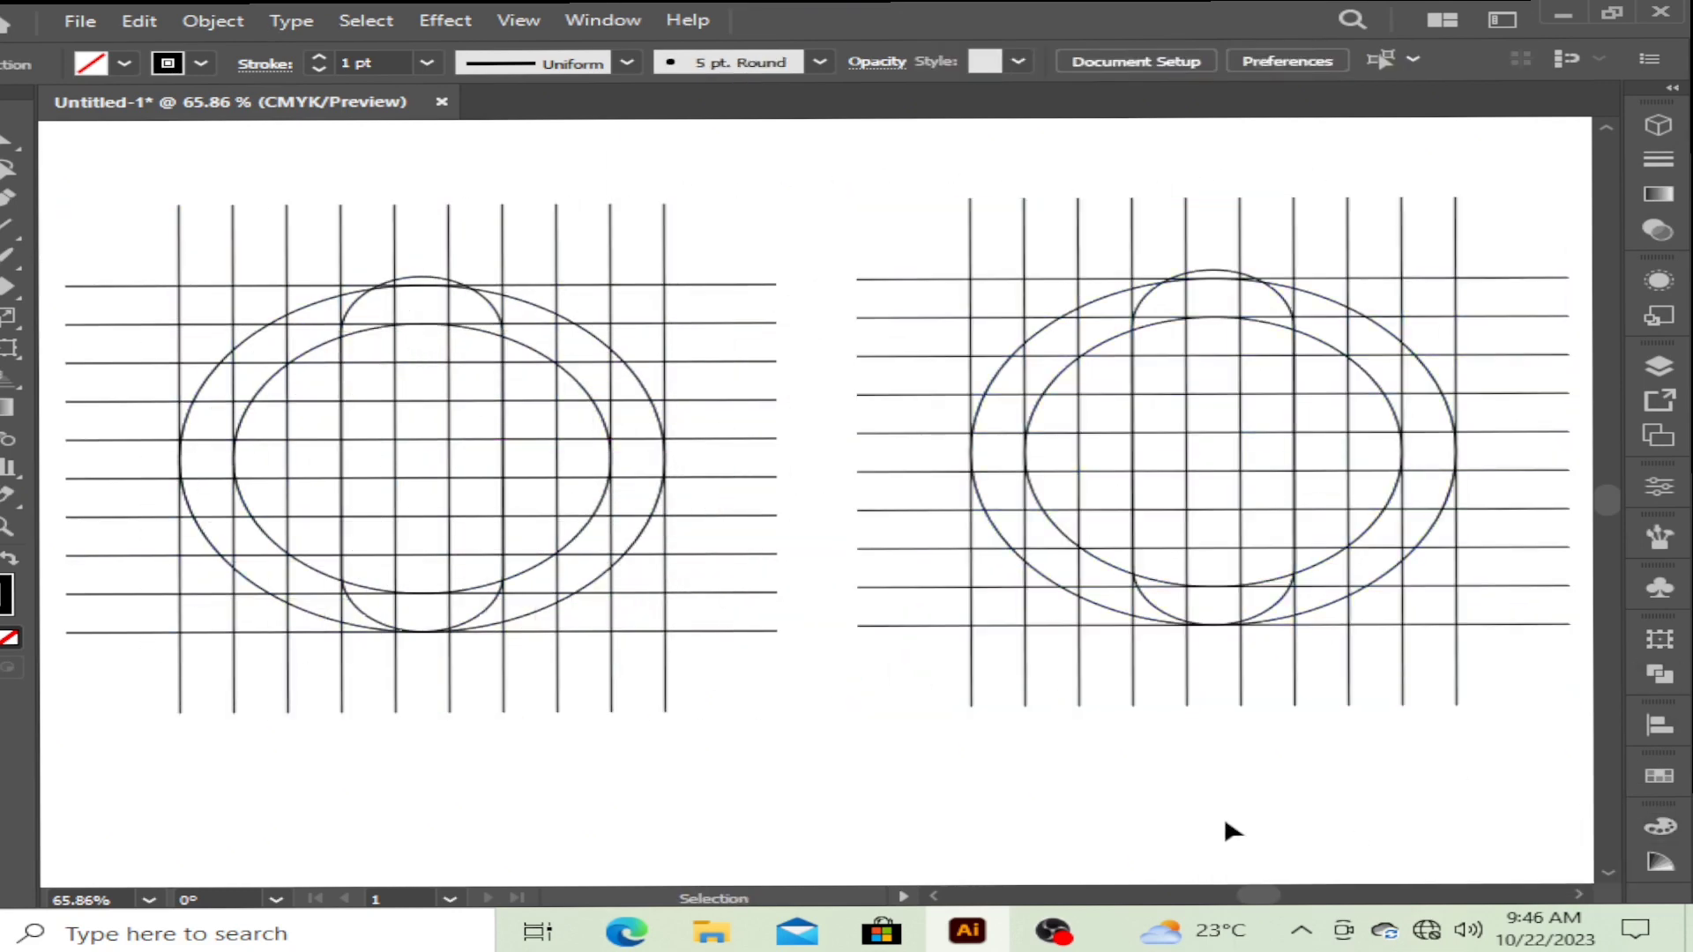
In the original drawing, use Shape Builder with a red fill to merge the left cells between the ellipses into a crescent
left_click_drag(124, 225, 836, 754)
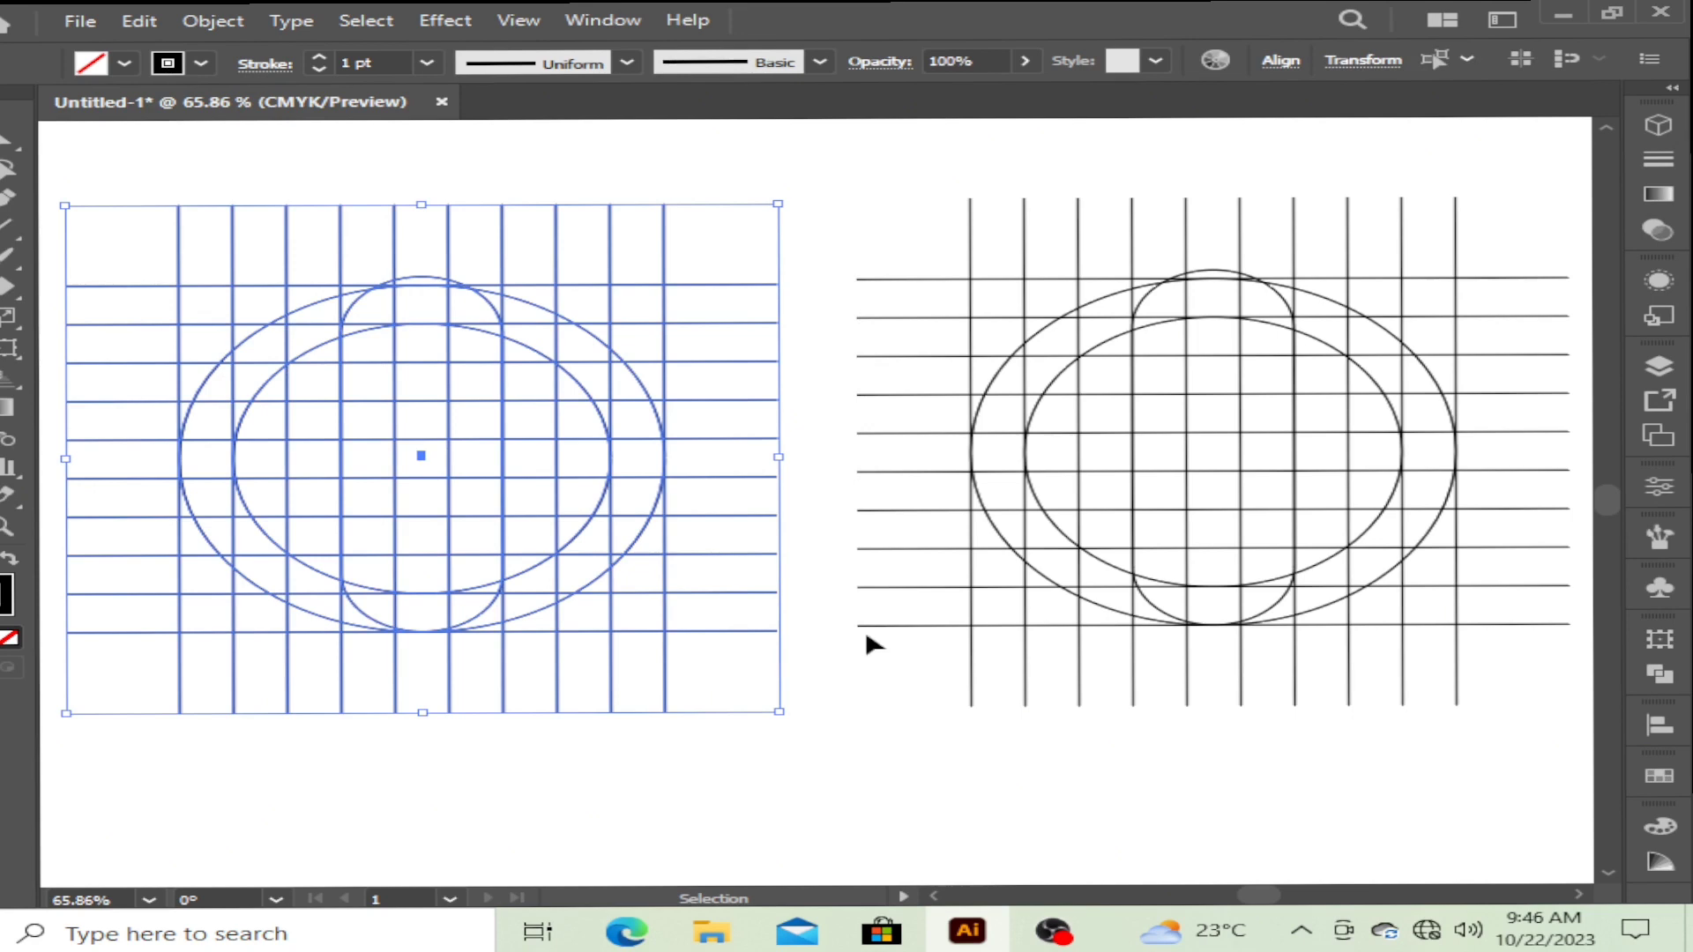
key("shift+m")
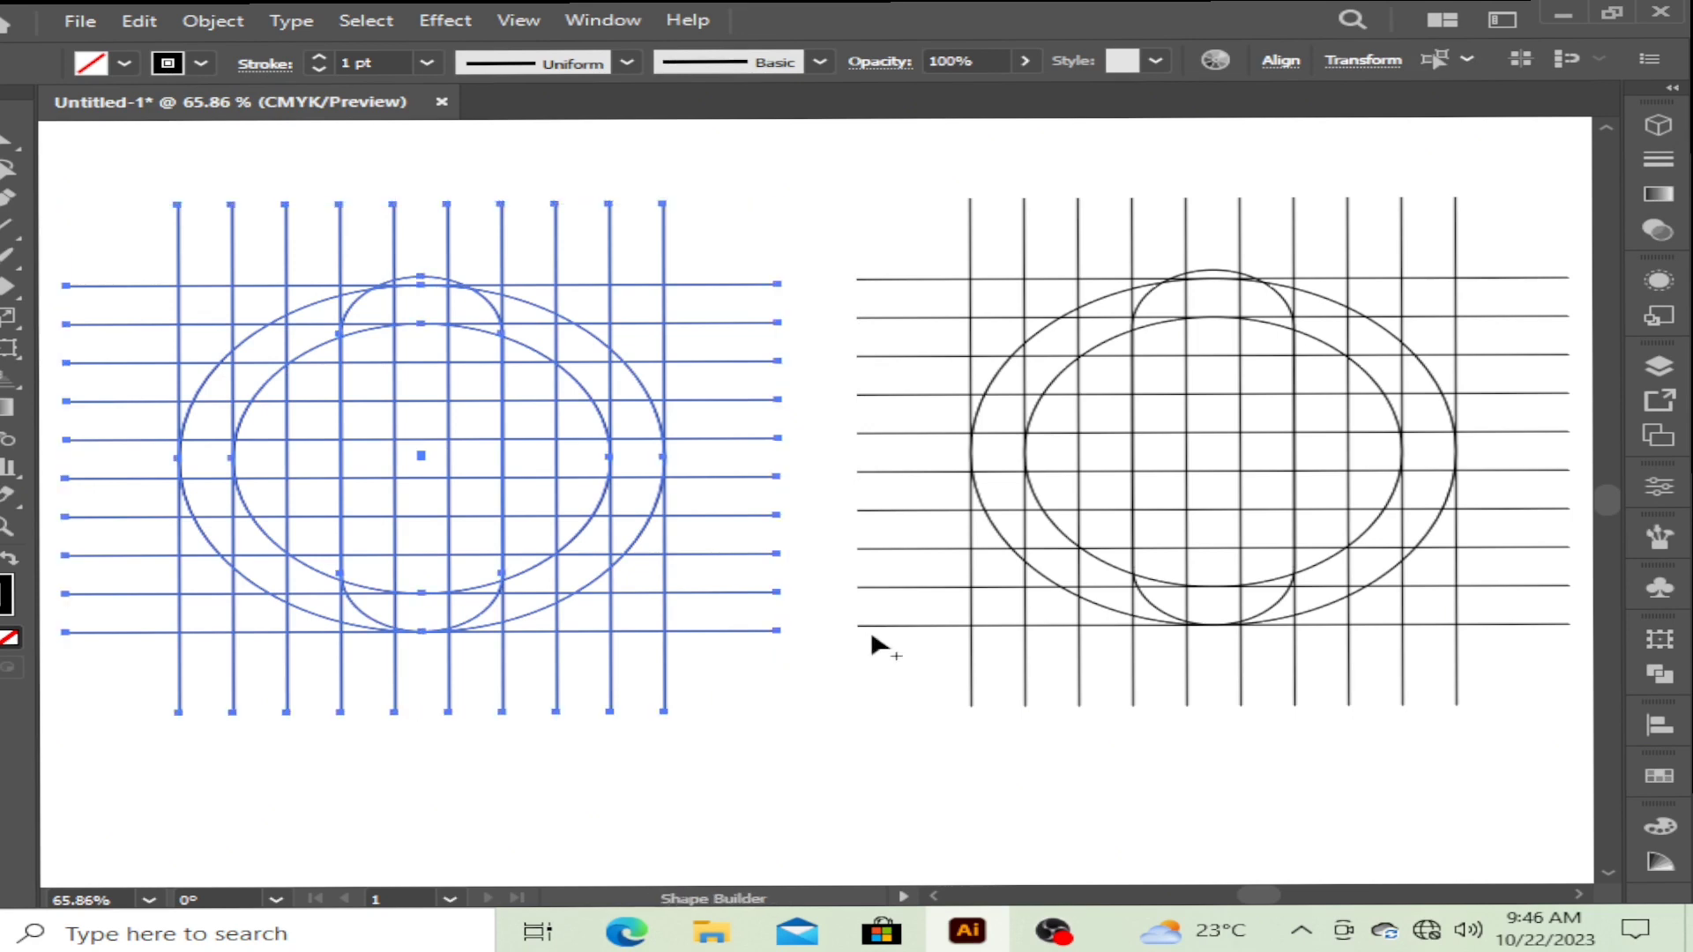
left_click(97, 65)
left_click(37, 103)
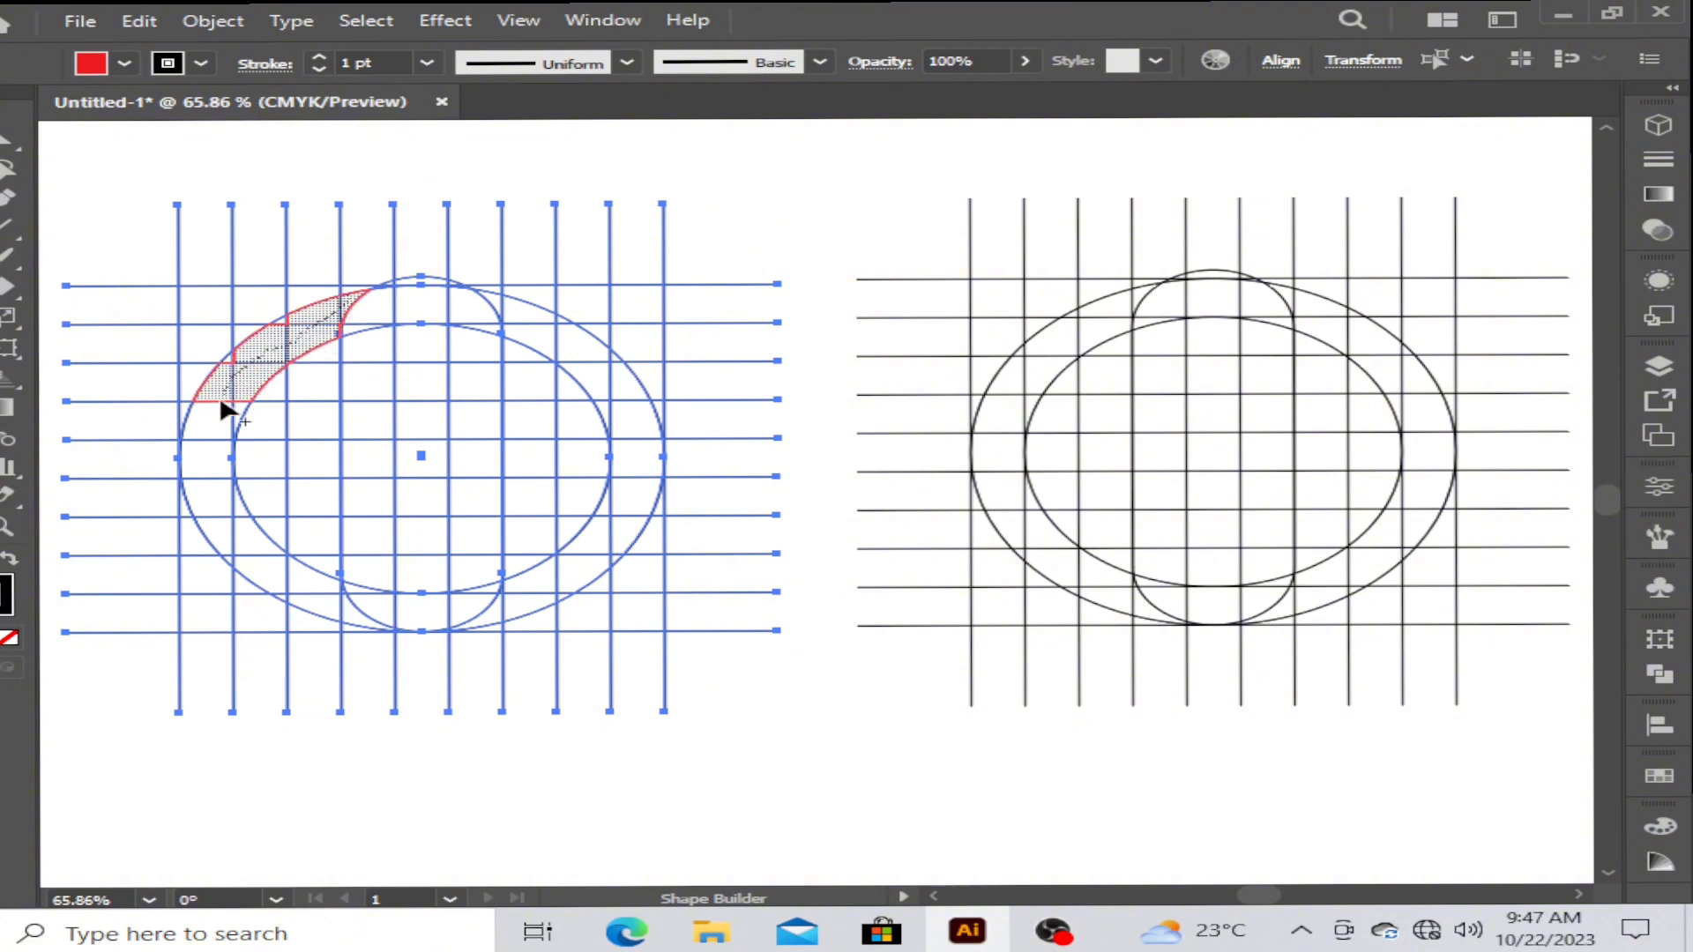
mouse_move(225, 407)
left_mouse_down()
mouse_move(224, 488)
mouse_move(294, 597)
mouse_move(362, 618)
left_mouse_up()
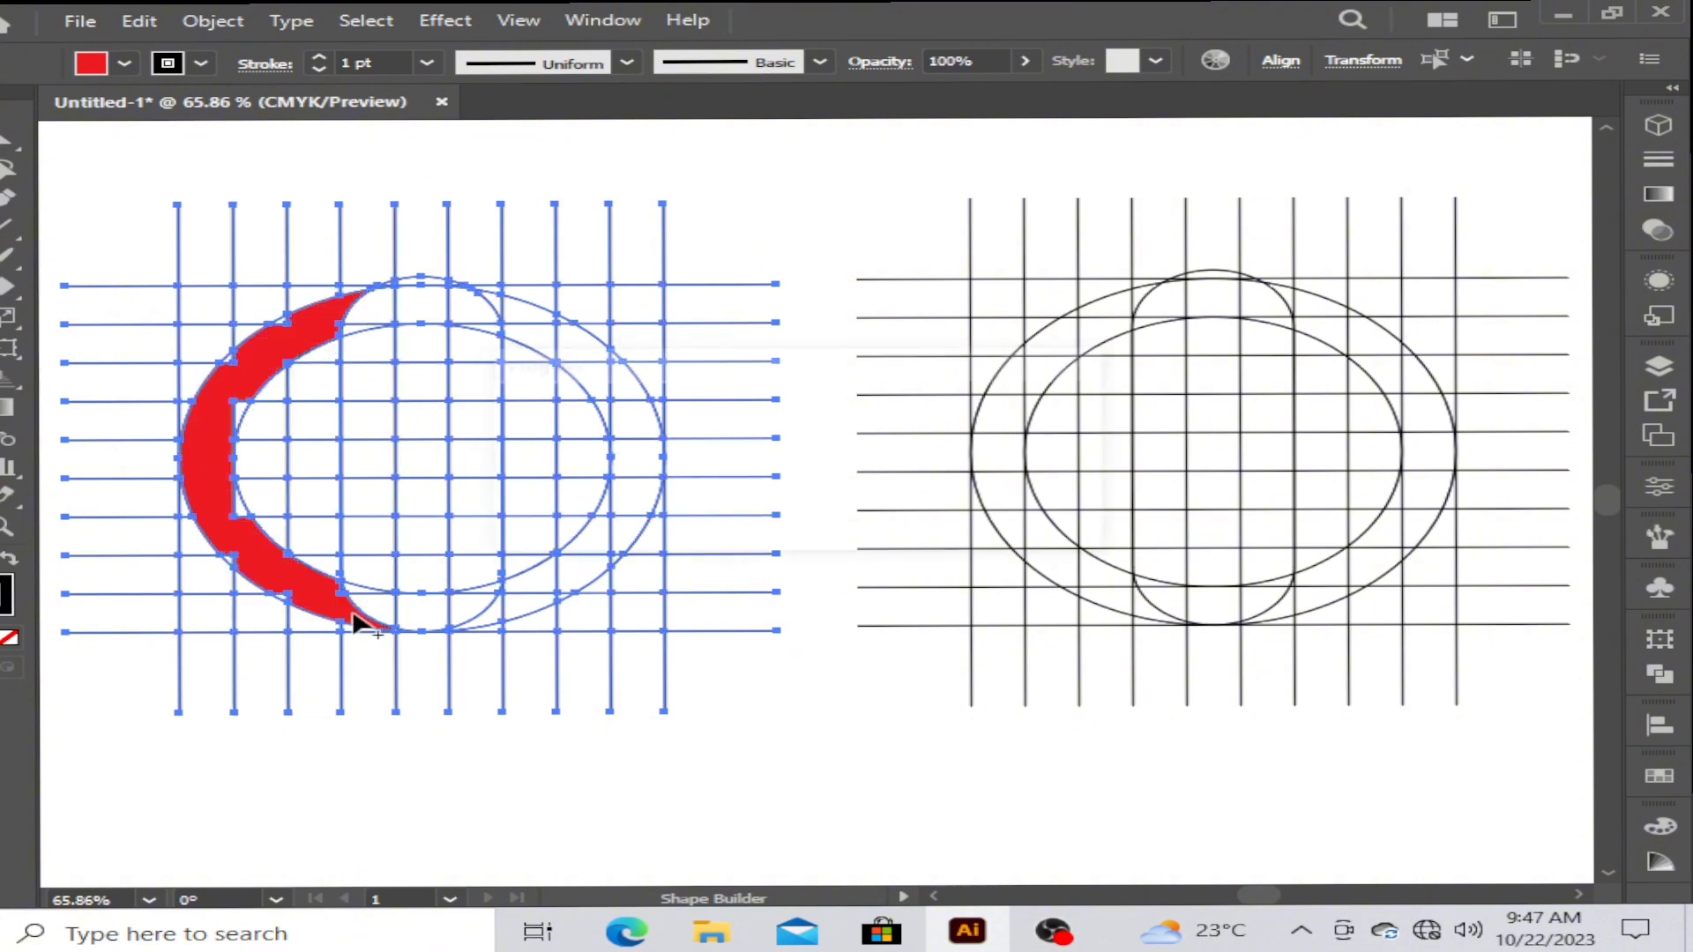
left_click_drag(231, 571, 233, 574)
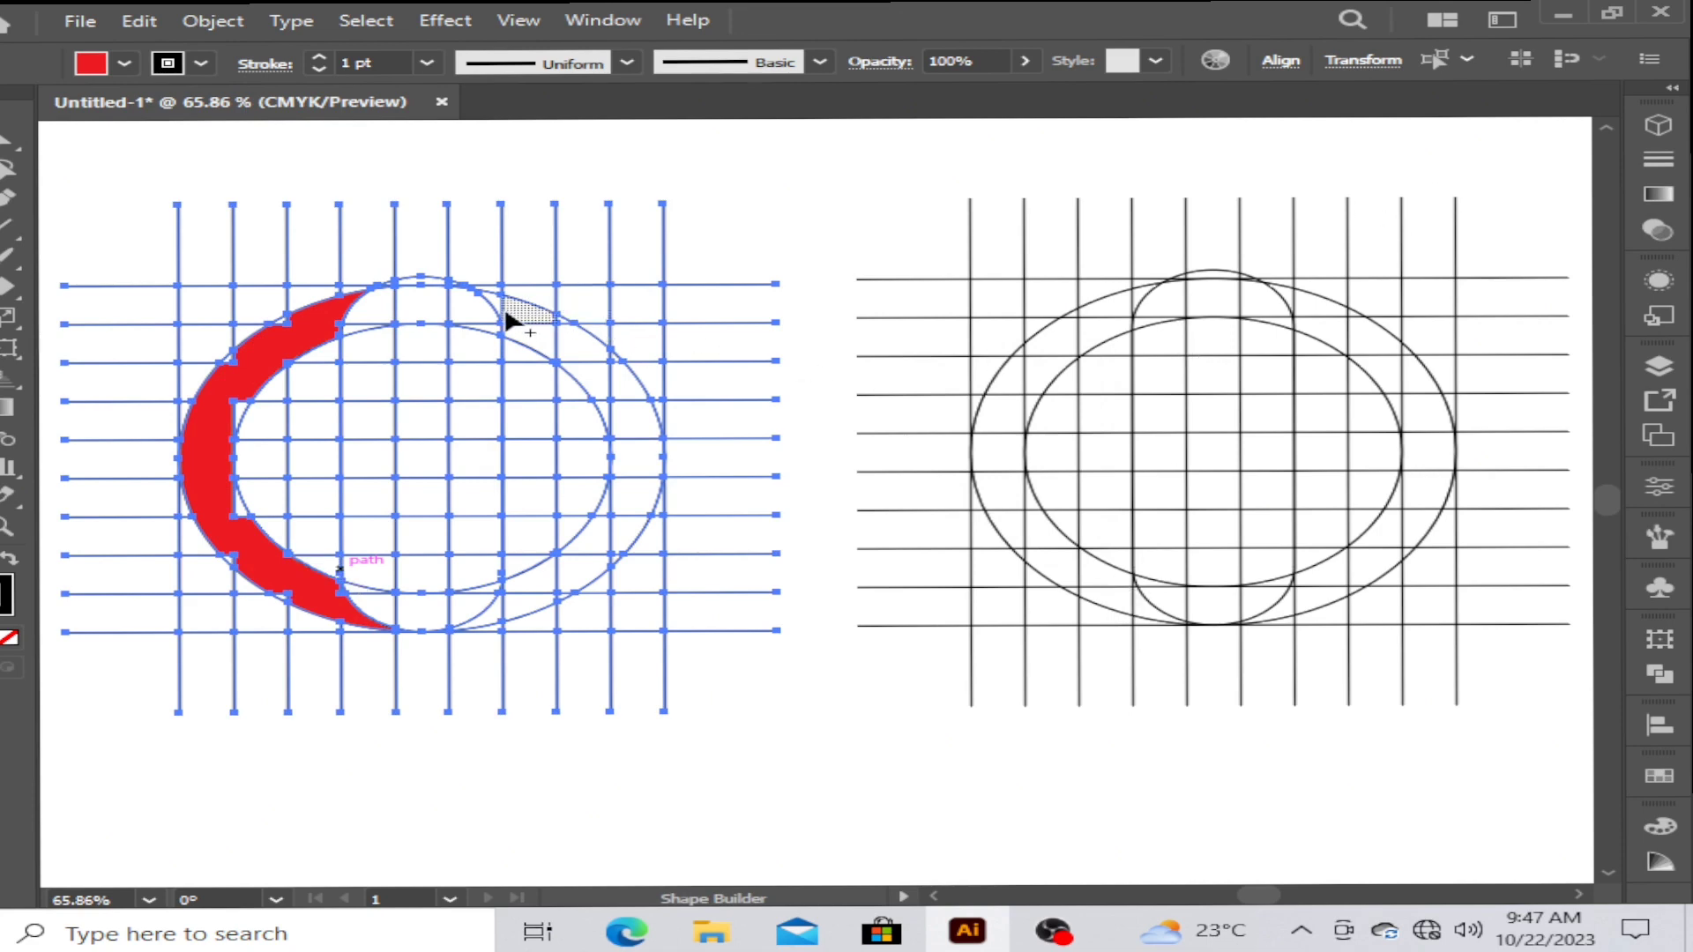
Merge the right cells between the ellipses into a red crescent and the center column inside the inner ellipse into a bar
left_click_drag(518, 310, 575, 360)
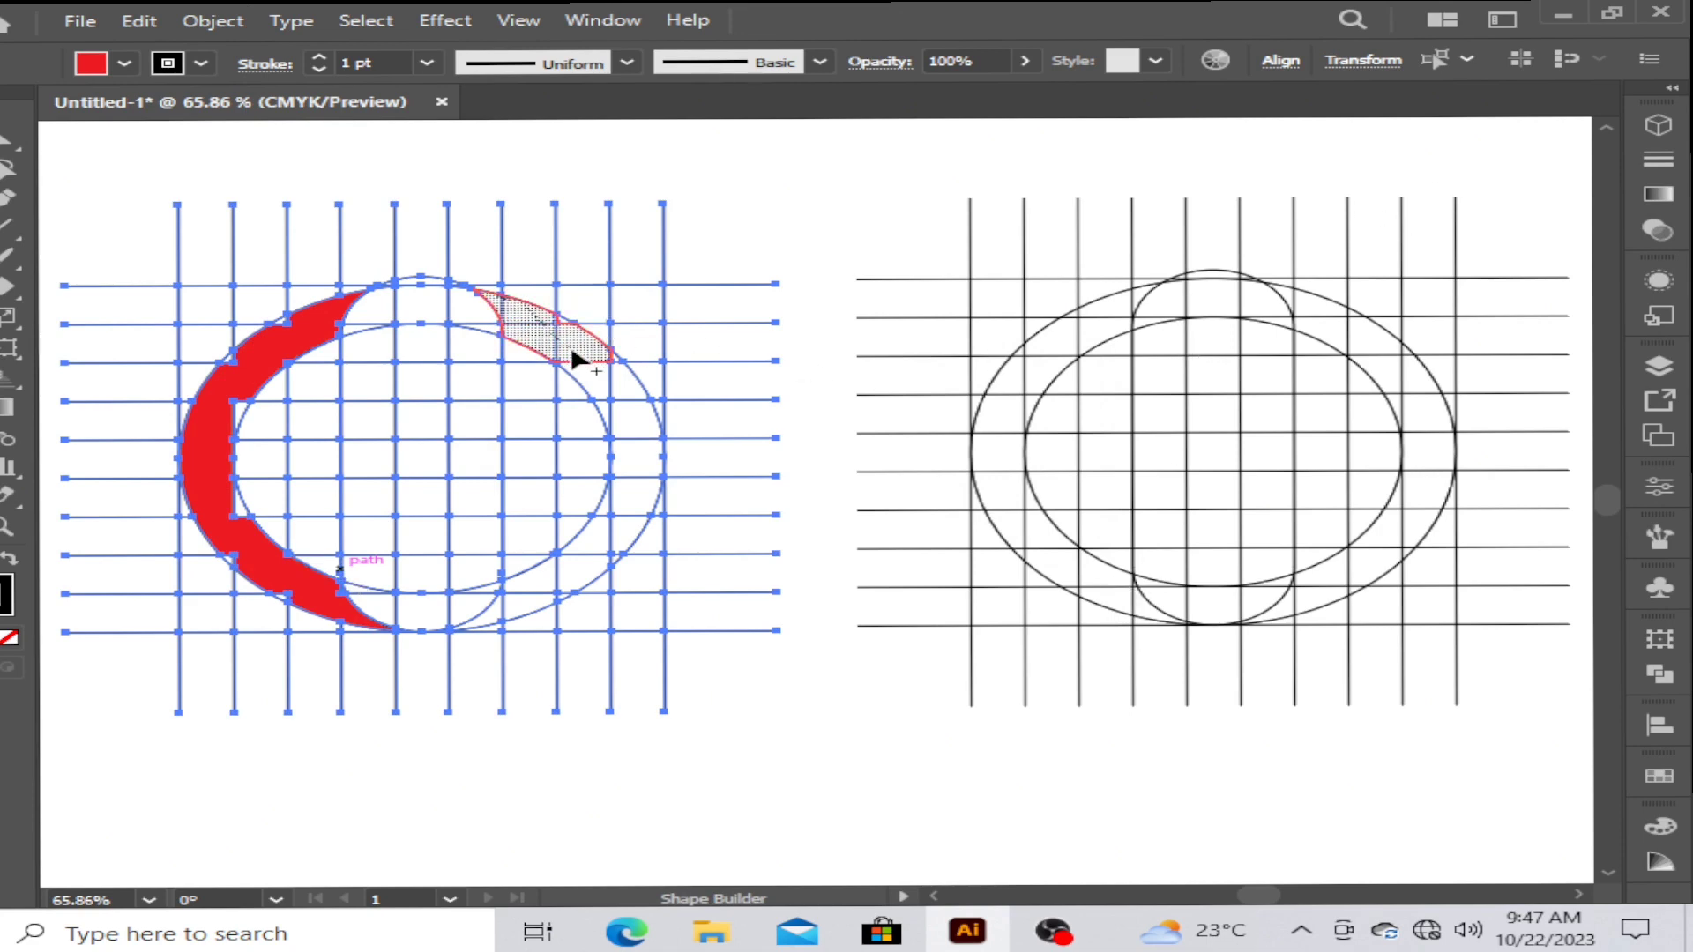
left_click_drag(522, 603, 495, 608)
left_click_drag(413, 422, 425, 577)
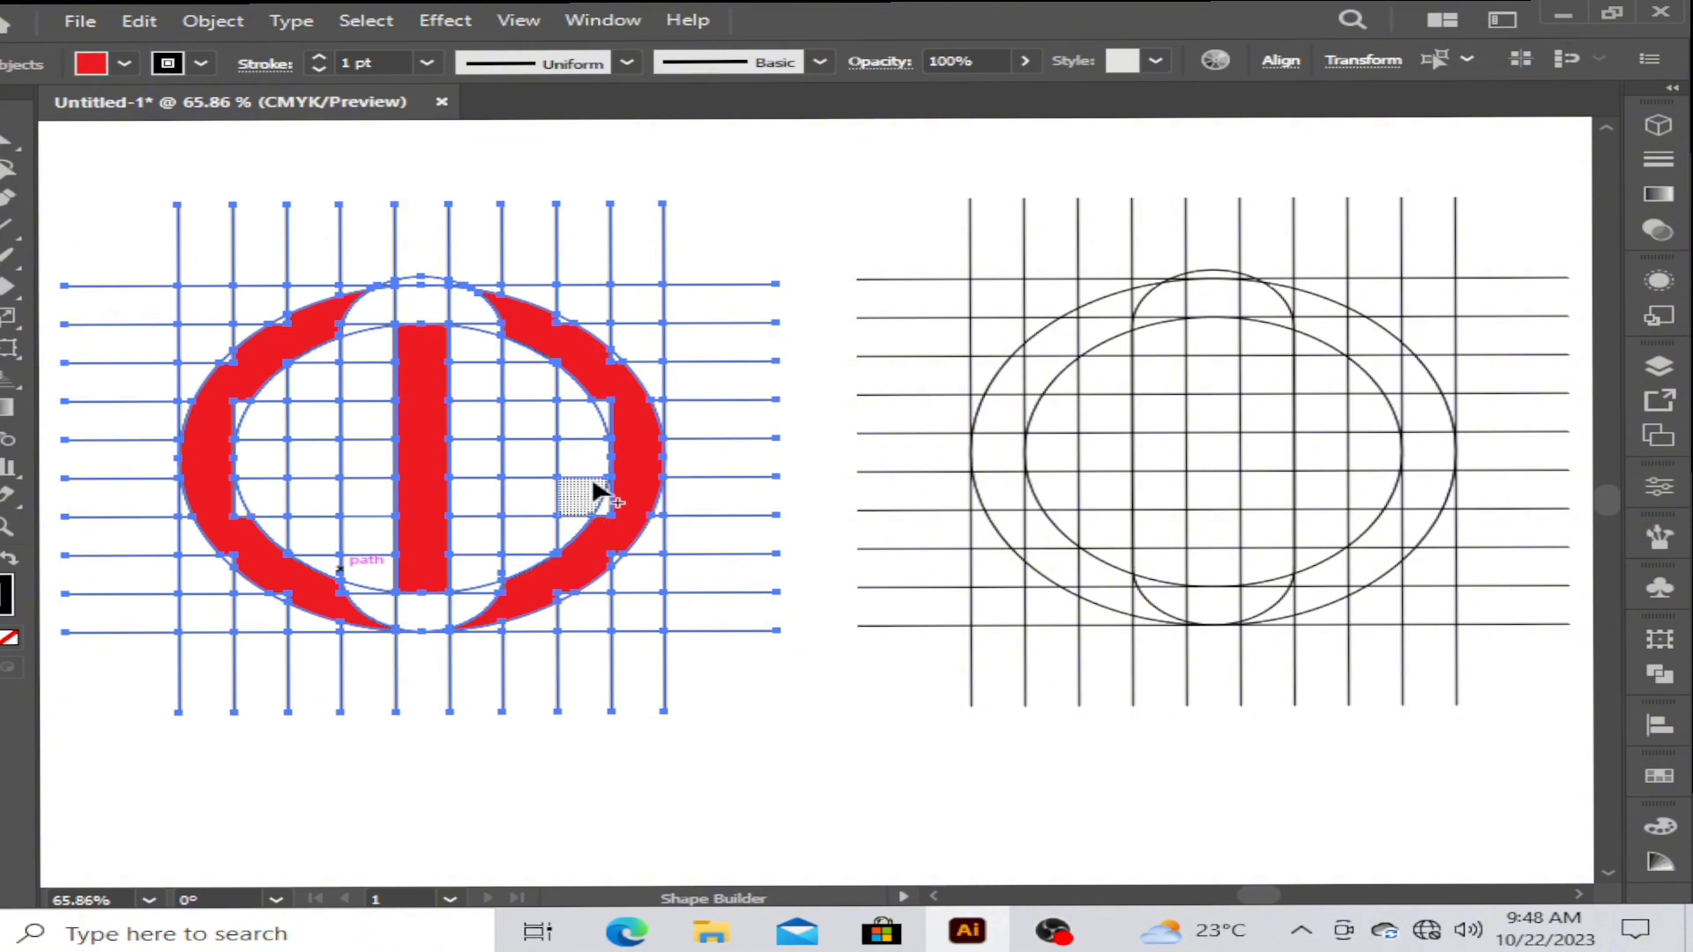
Merge the leftover slivers along the upper inner edge of the right crescent into the red shape
scroll(590, 478, "up", 3)
left_click_drag(511, 255, 378, 466)
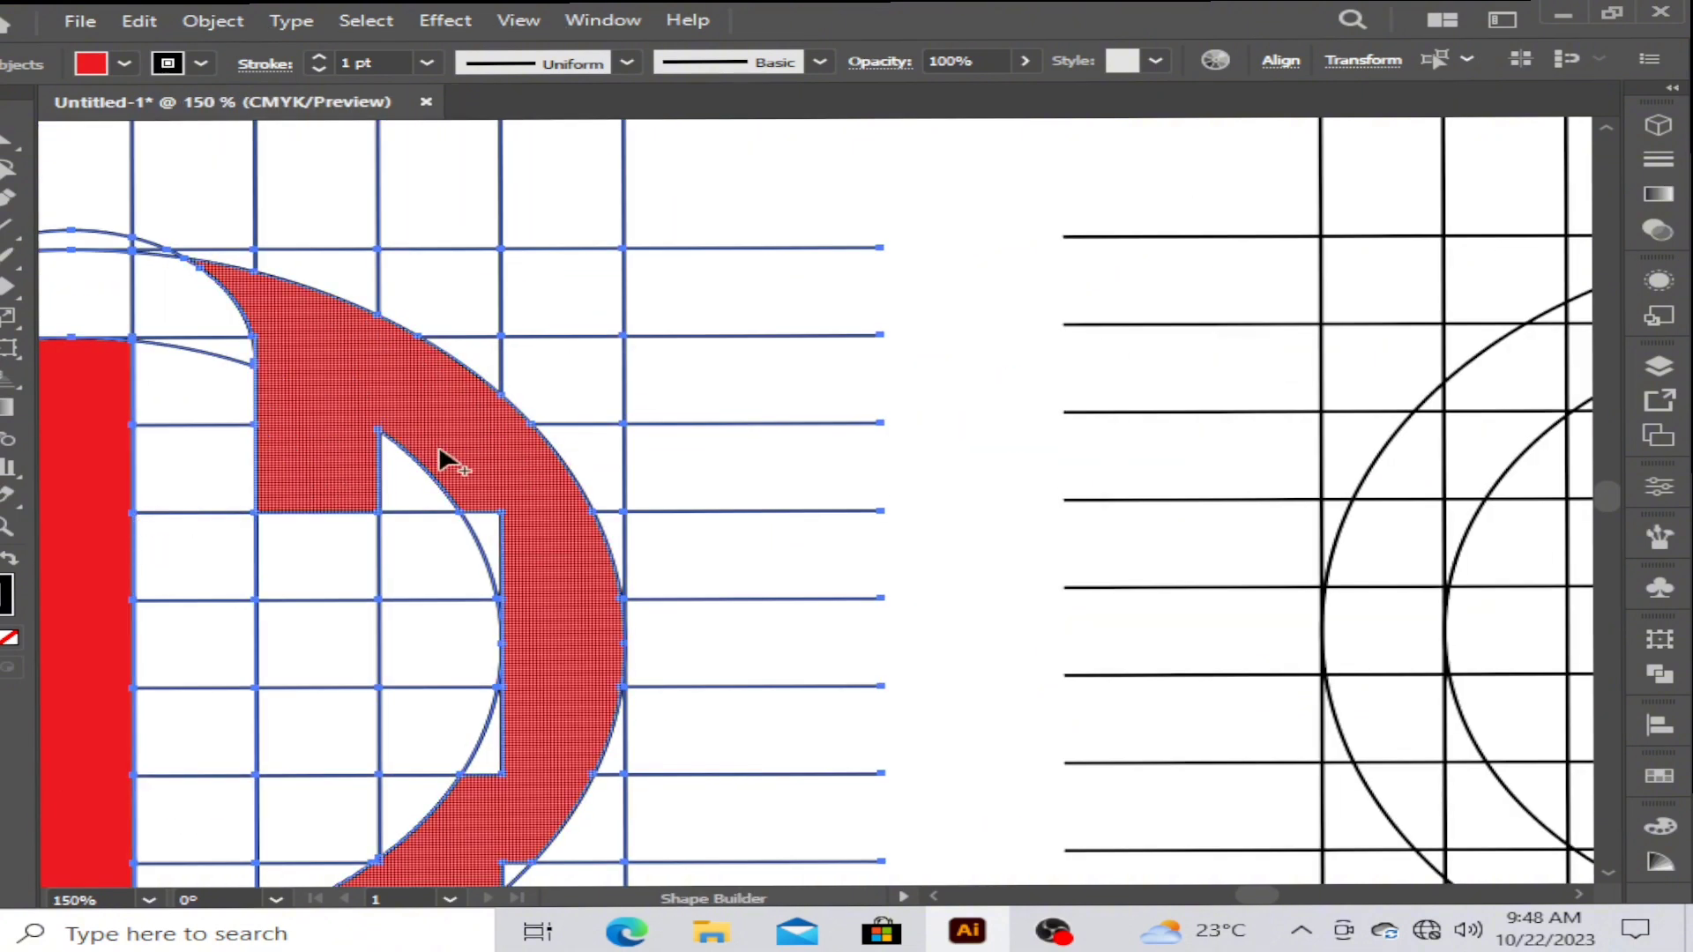
scroll(438, 444, "up", 3)
left_click(309, 397)
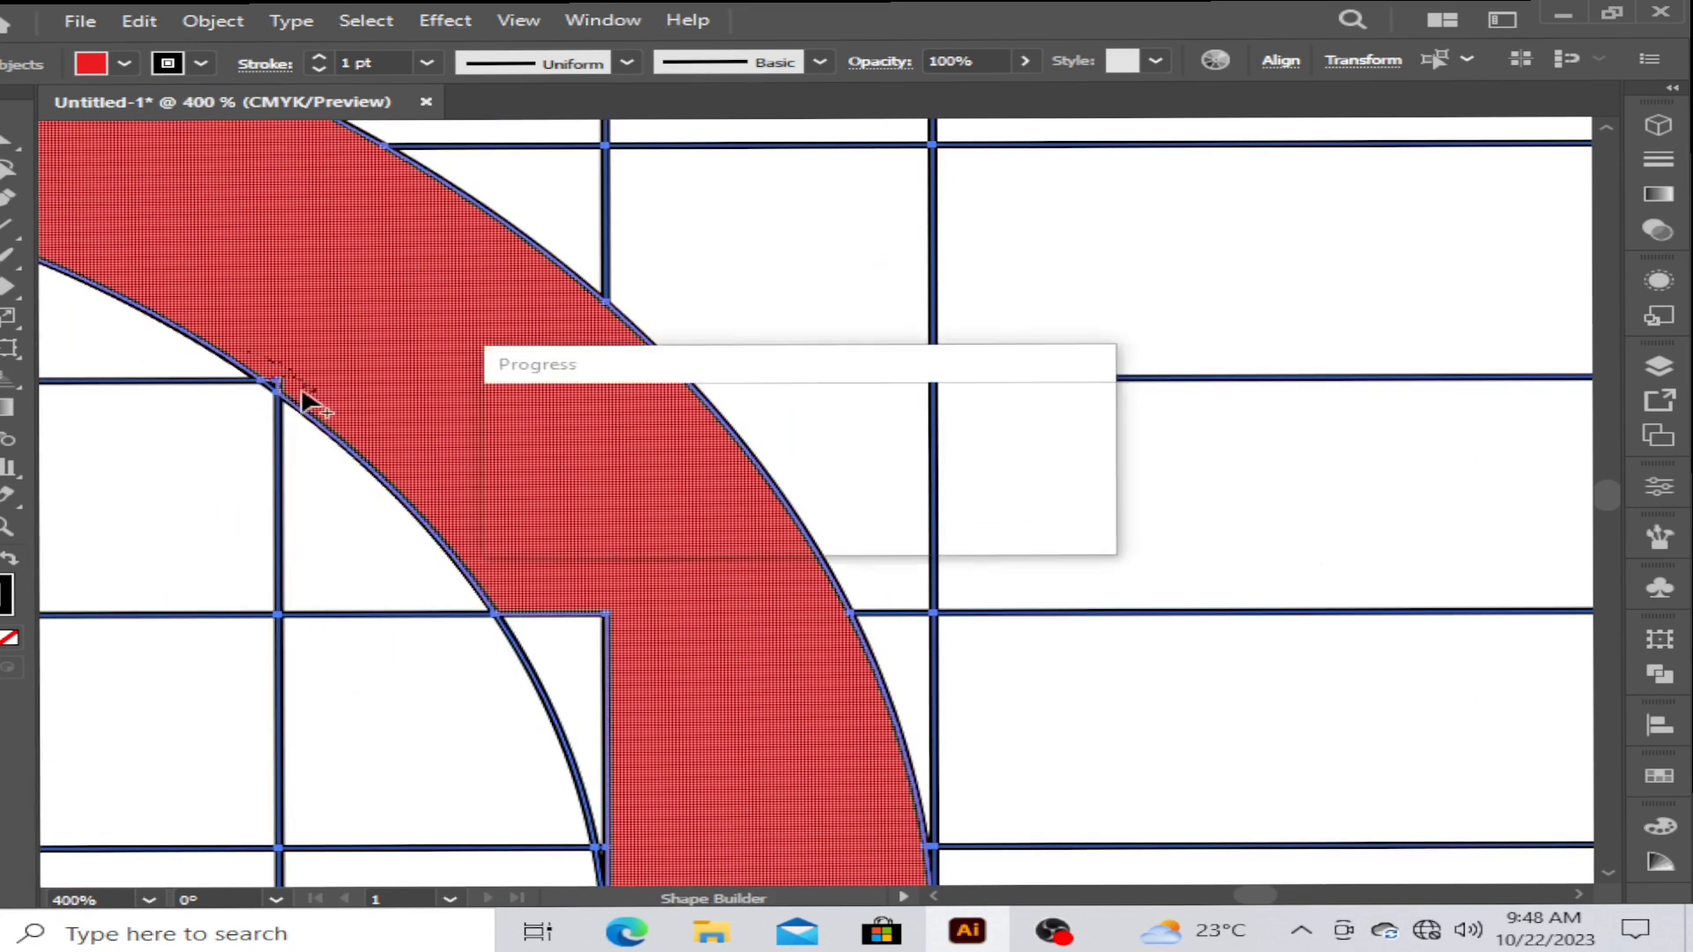
left_click(275, 381)
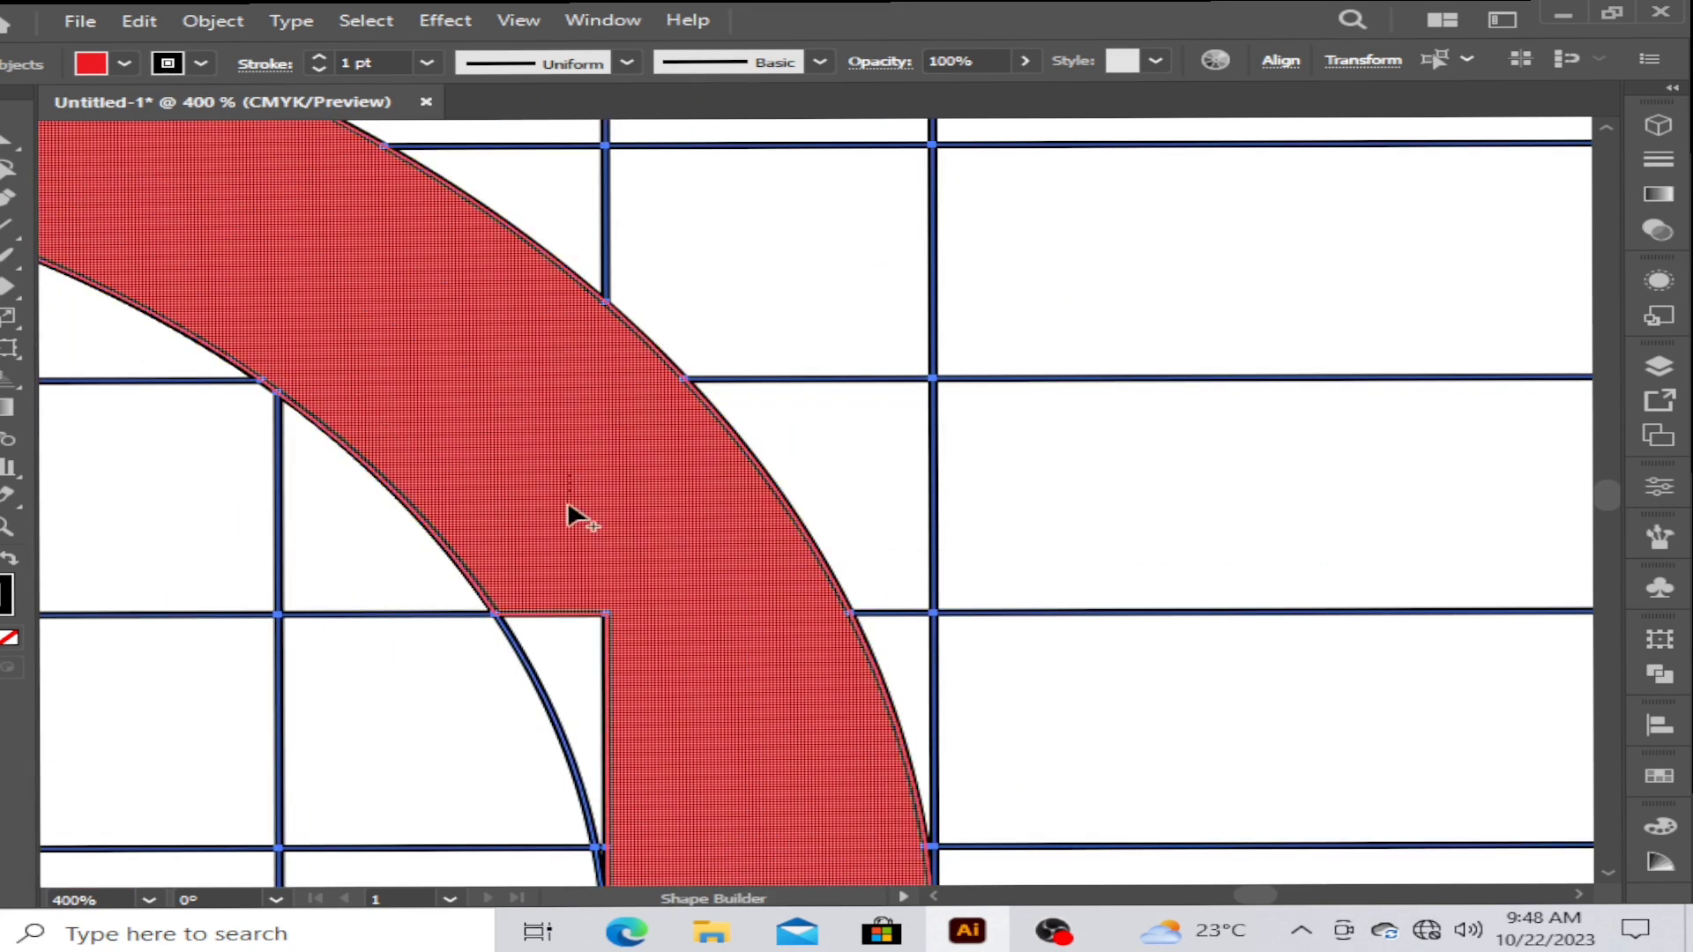
Merge the slivers along the middle of the right crescent's inner edge, undoing merges that take in a neighboring grid cell
left_click_drag(680, 692, 533, 362)
left_click_drag(454, 279, 507, 362)
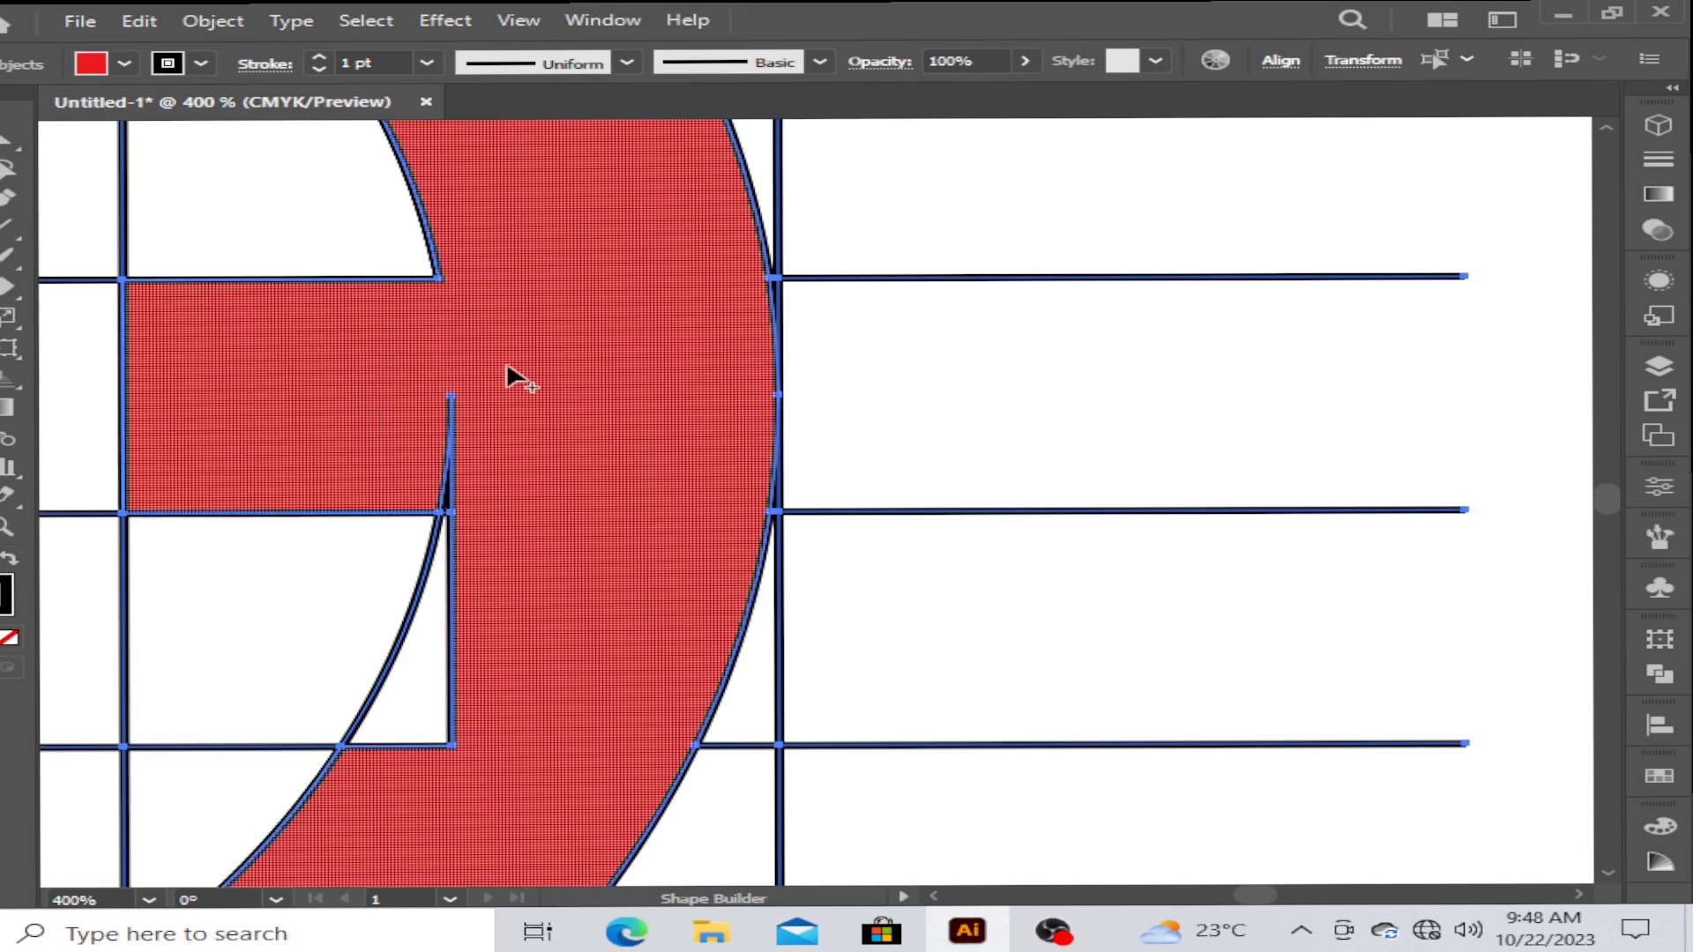
key("ctrl+z")
left_click_drag(446, 291, 487, 321)
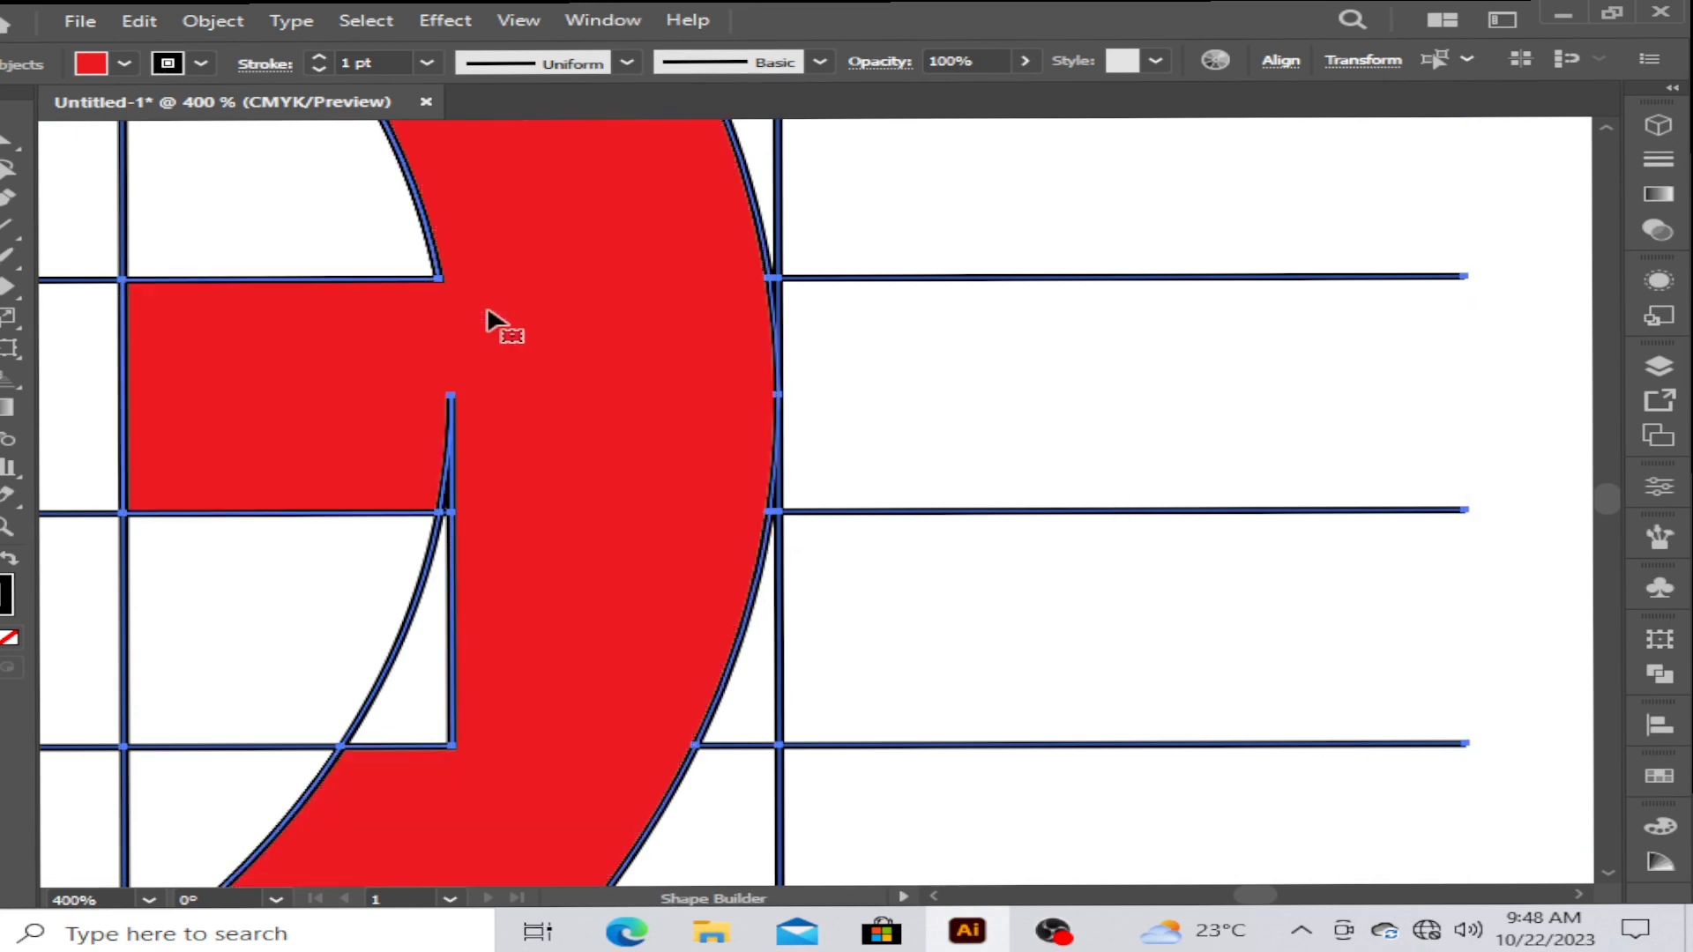
key("ctrl+z")
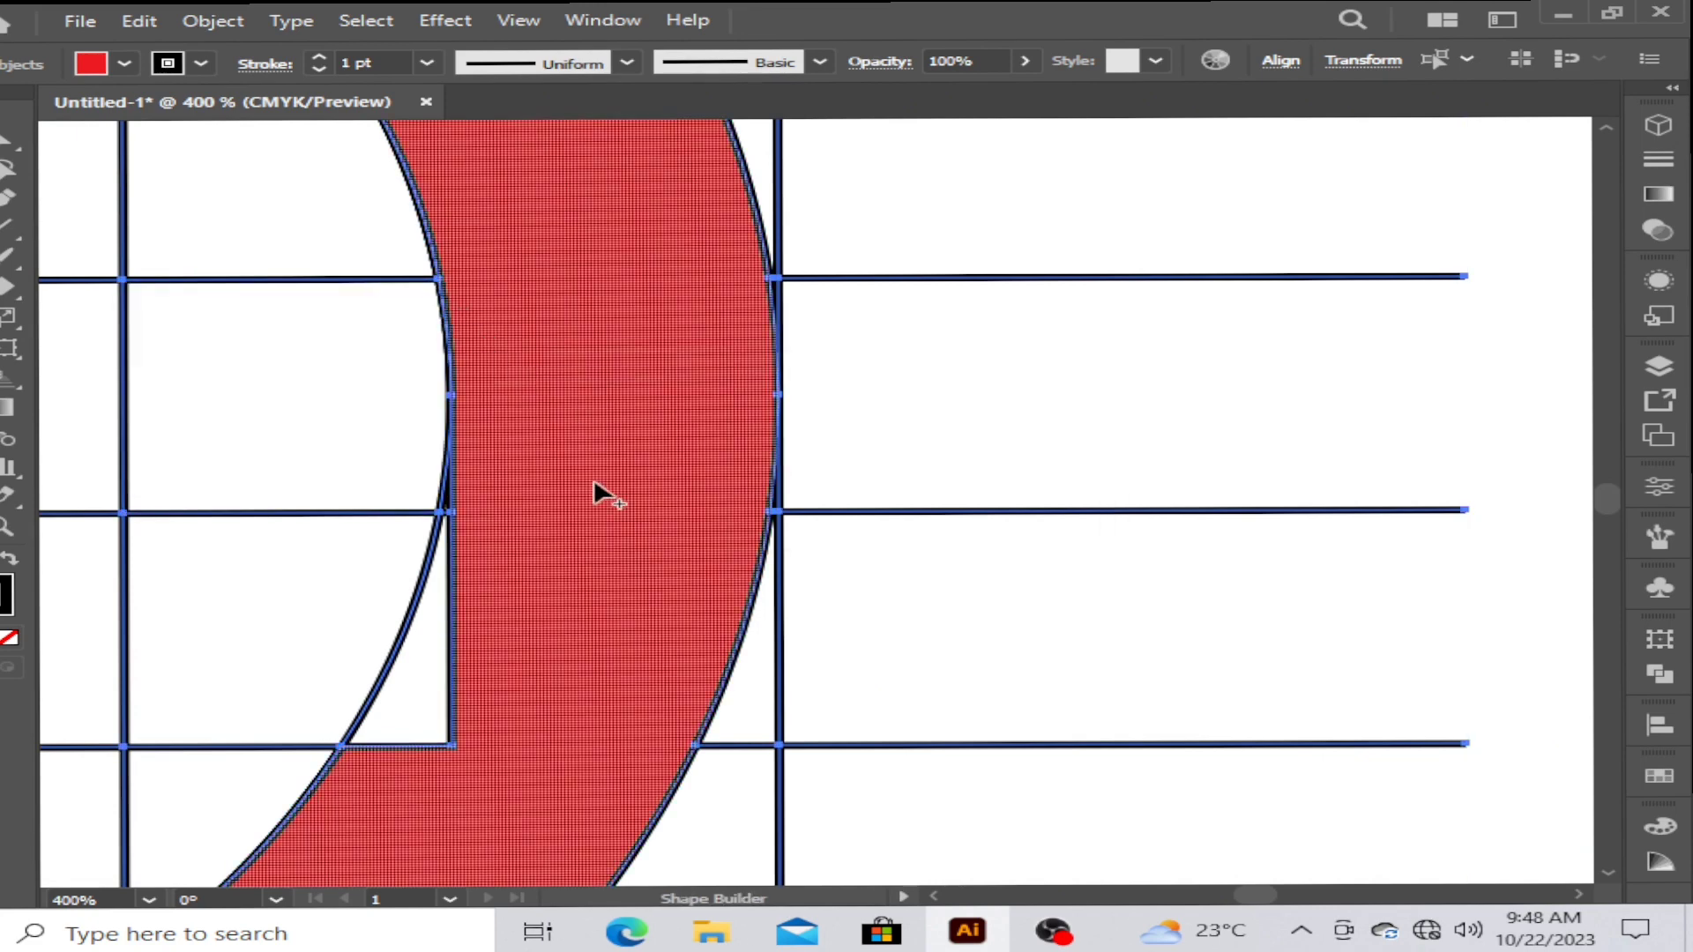
left_click_drag(536, 569, 686, 303)
left_click_drag(573, 406, 624, 361)
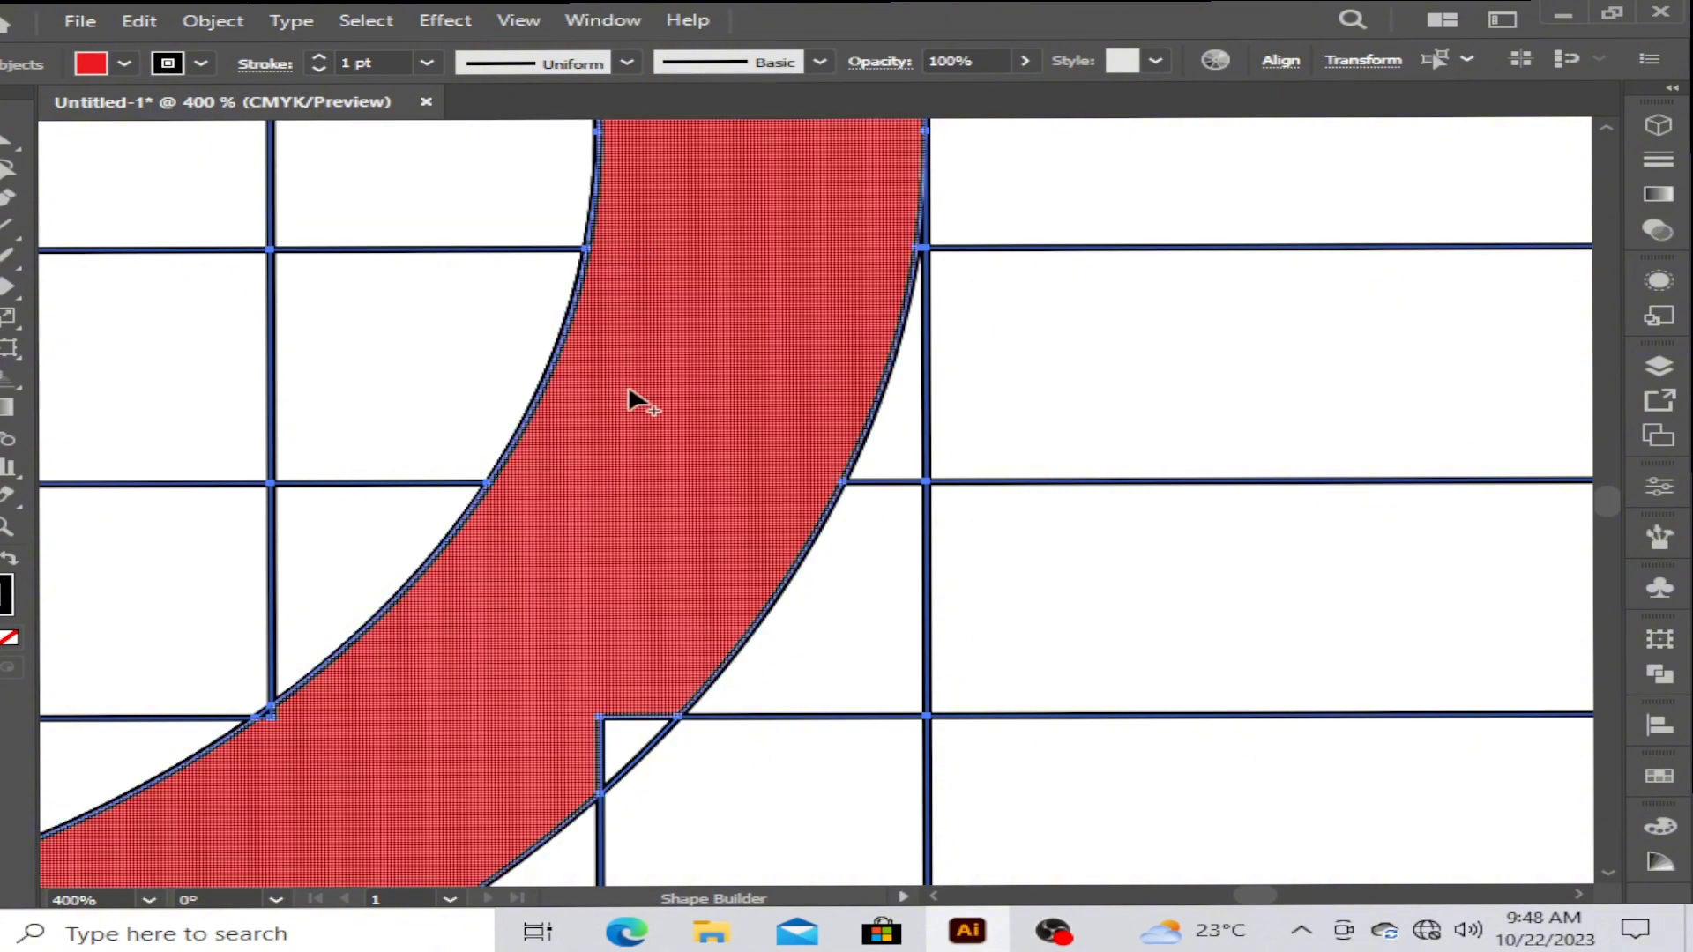
Merge the leftover notches and corner slivers along the lower inner and outer edges of the right crescent into it
left_click_drag(718, 438, 822, 245)
left_click_drag(725, 538, 716, 549)
left_click_drag(481, 567, 820, 217)
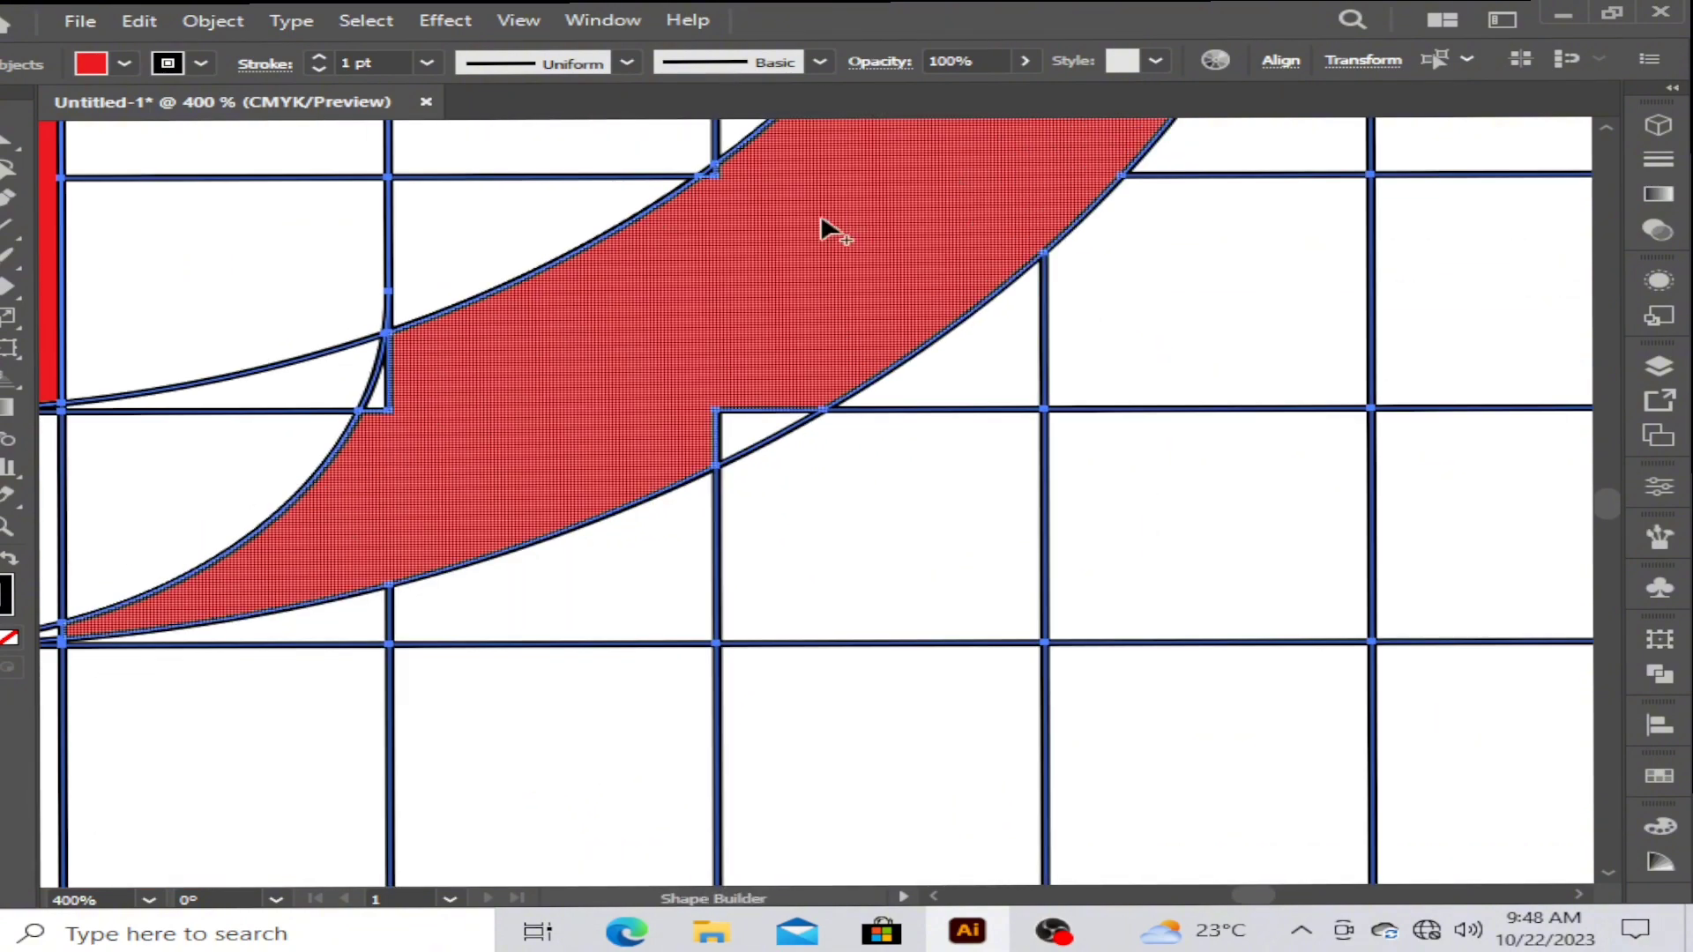
left_click_drag(718, 169, 709, 173)
left_click_drag(794, 388, 756, 429)
left_click_drag(413, 394, 702, 310)
left_click_drag(701, 310, 663, 307)
Merge the thin slivers at the bottom center into the tips of the red crescents
left_click_drag(391, 432, 786, 446)
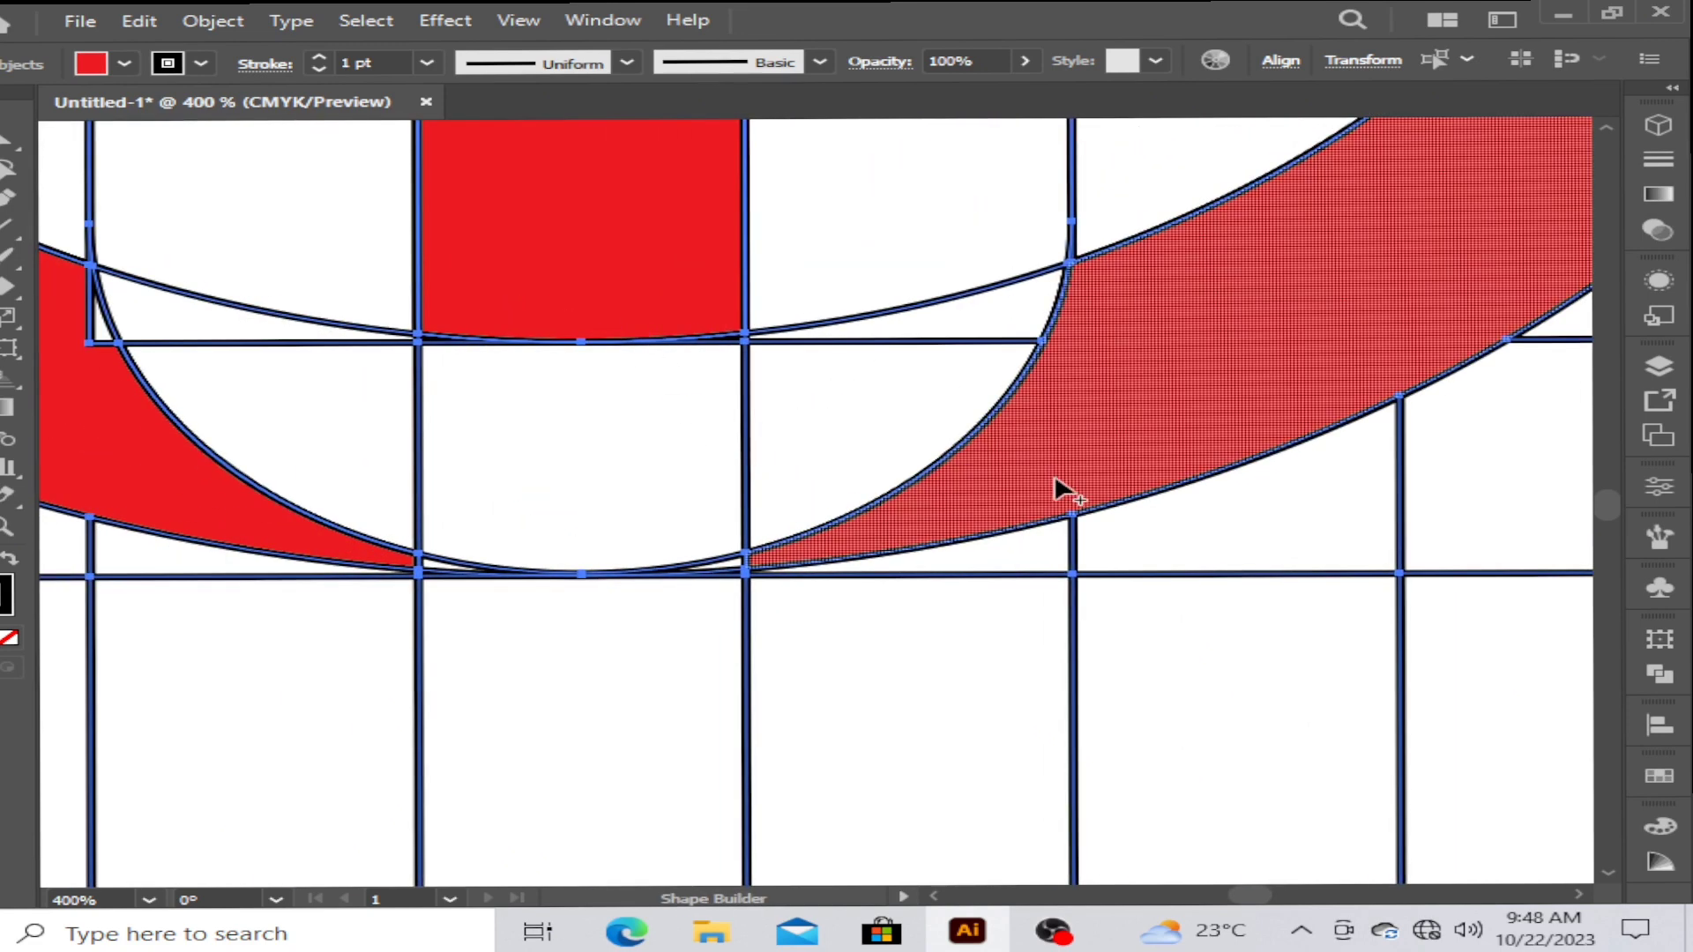
scroll(1313, 610, "down", 5)
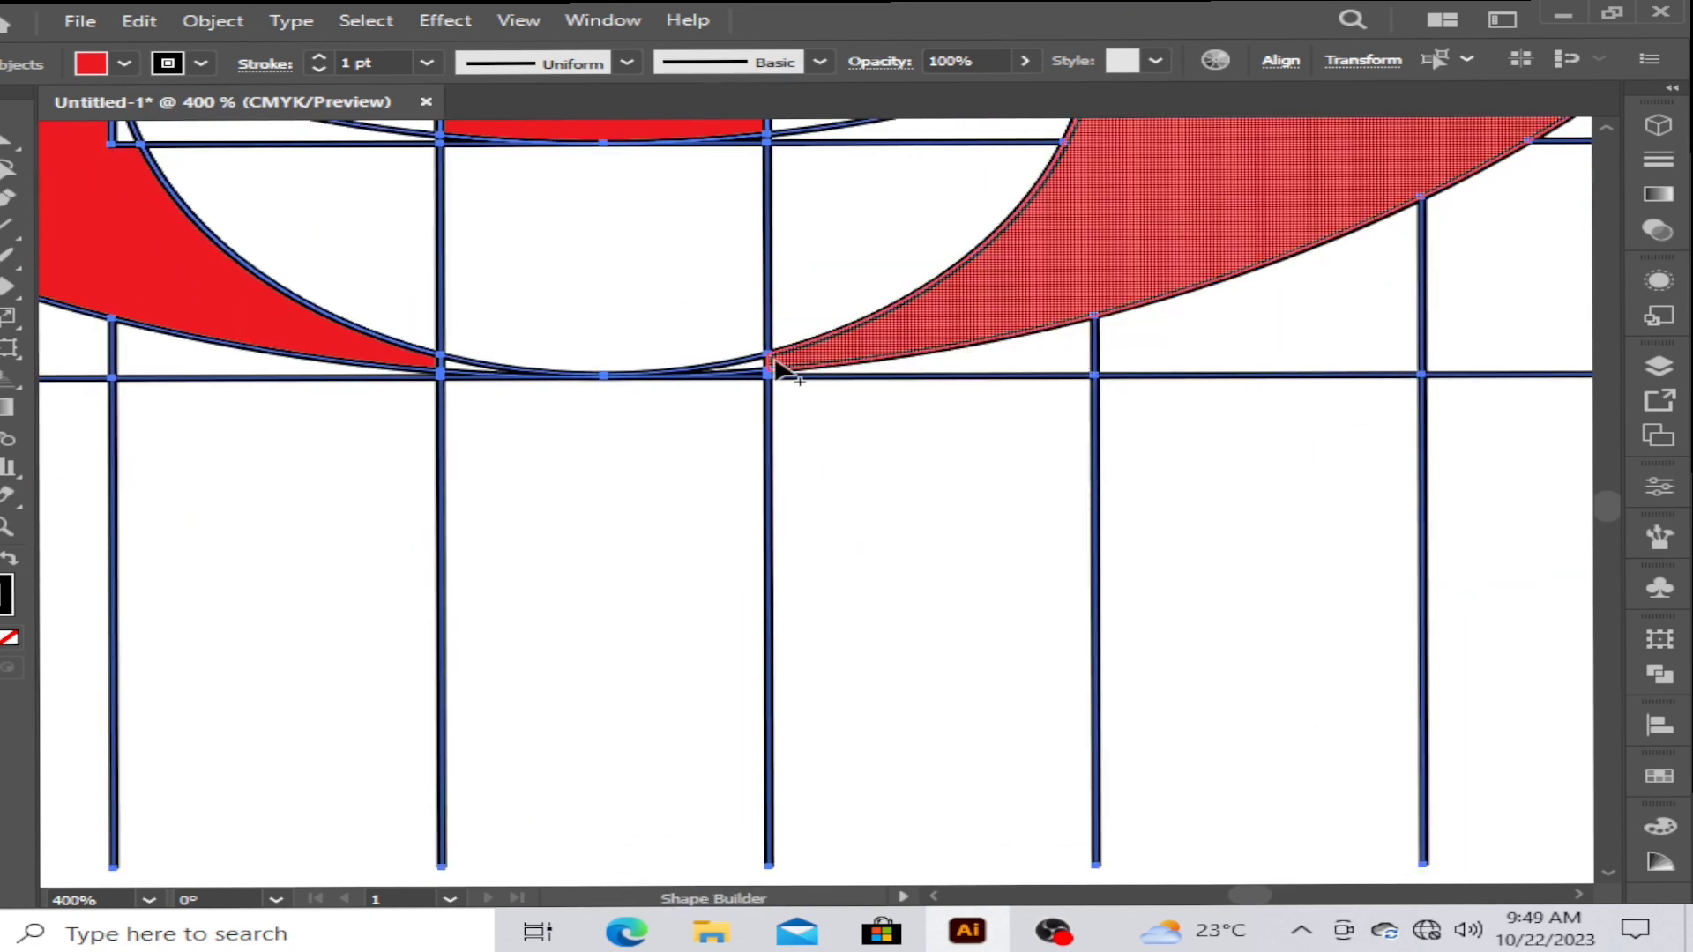
mouse_move(773, 367)
left_mouse_down()
mouse_move(745, 370)
mouse_move(1173, 527)
left_mouse_up()
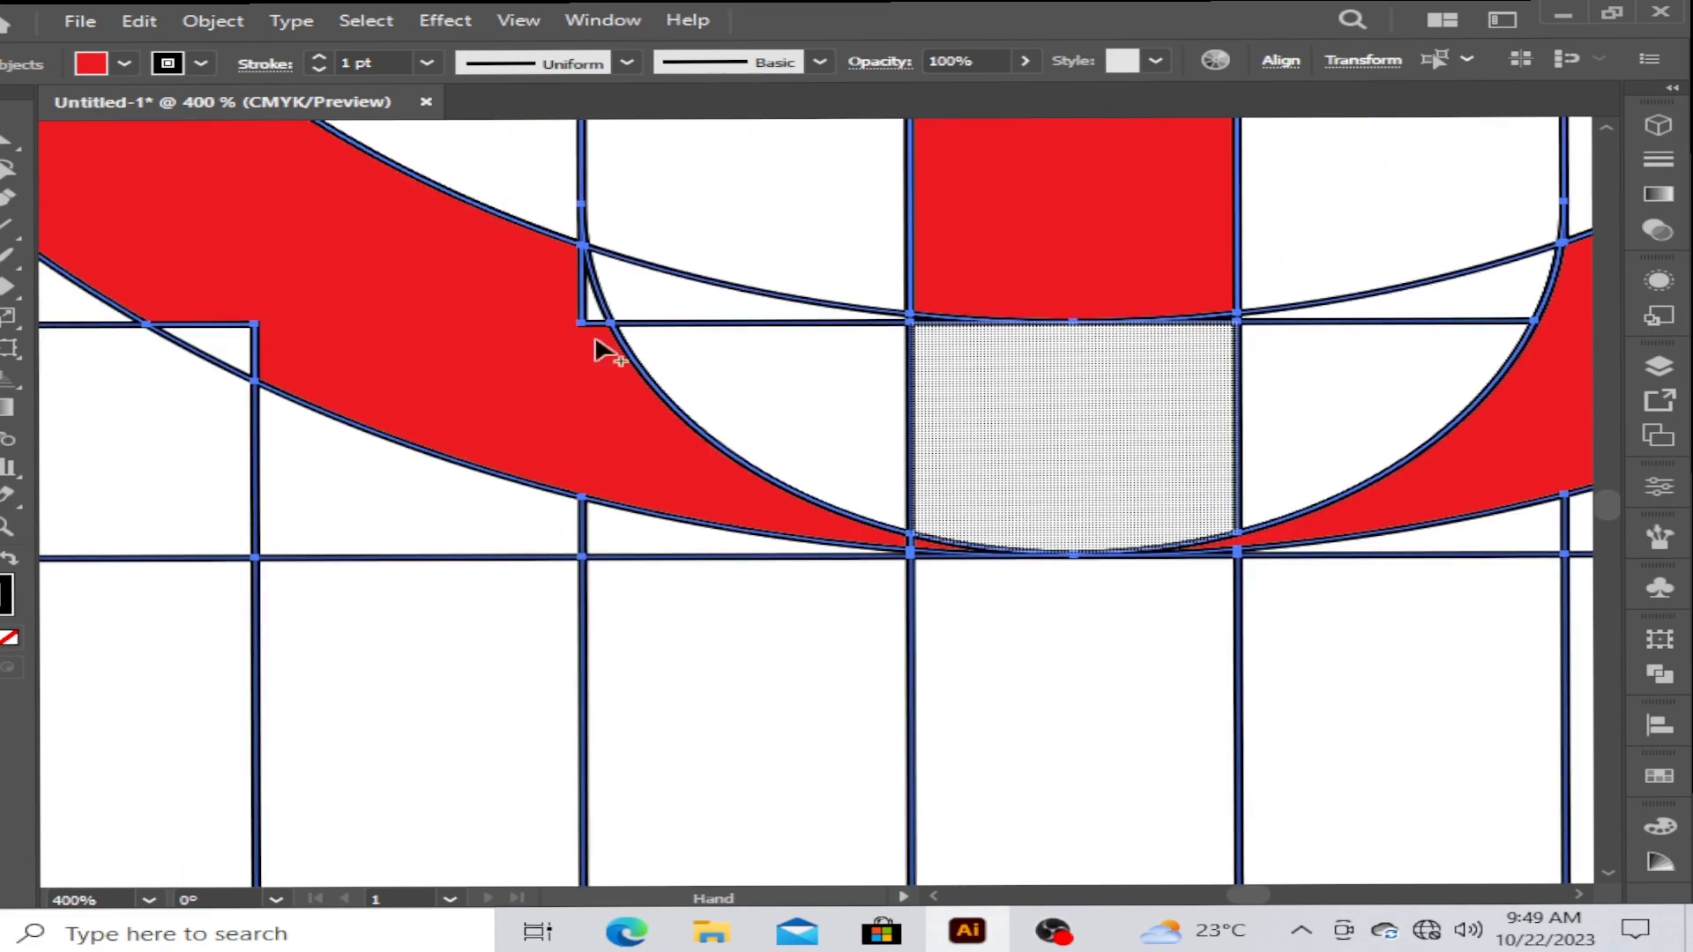
Merge the leftover notches and corner pieces along the left crescent's lower edges into the red shape with Shape Builder
left_click_drag(596, 339, 591, 320)
left_click_drag(483, 303, 639, 421)
mouse_move(435, 490)
left_mouse_down()
mouse_move(369, 432)
mouse_move(501, 498)
left_mouse_up()
left_click_drag(579, 605, 756, 756)
mouse_move(347, 488)
left_mouse_down()
mouse_move(471, 524)
mouse_move(575, 782)
left_mouse_up()
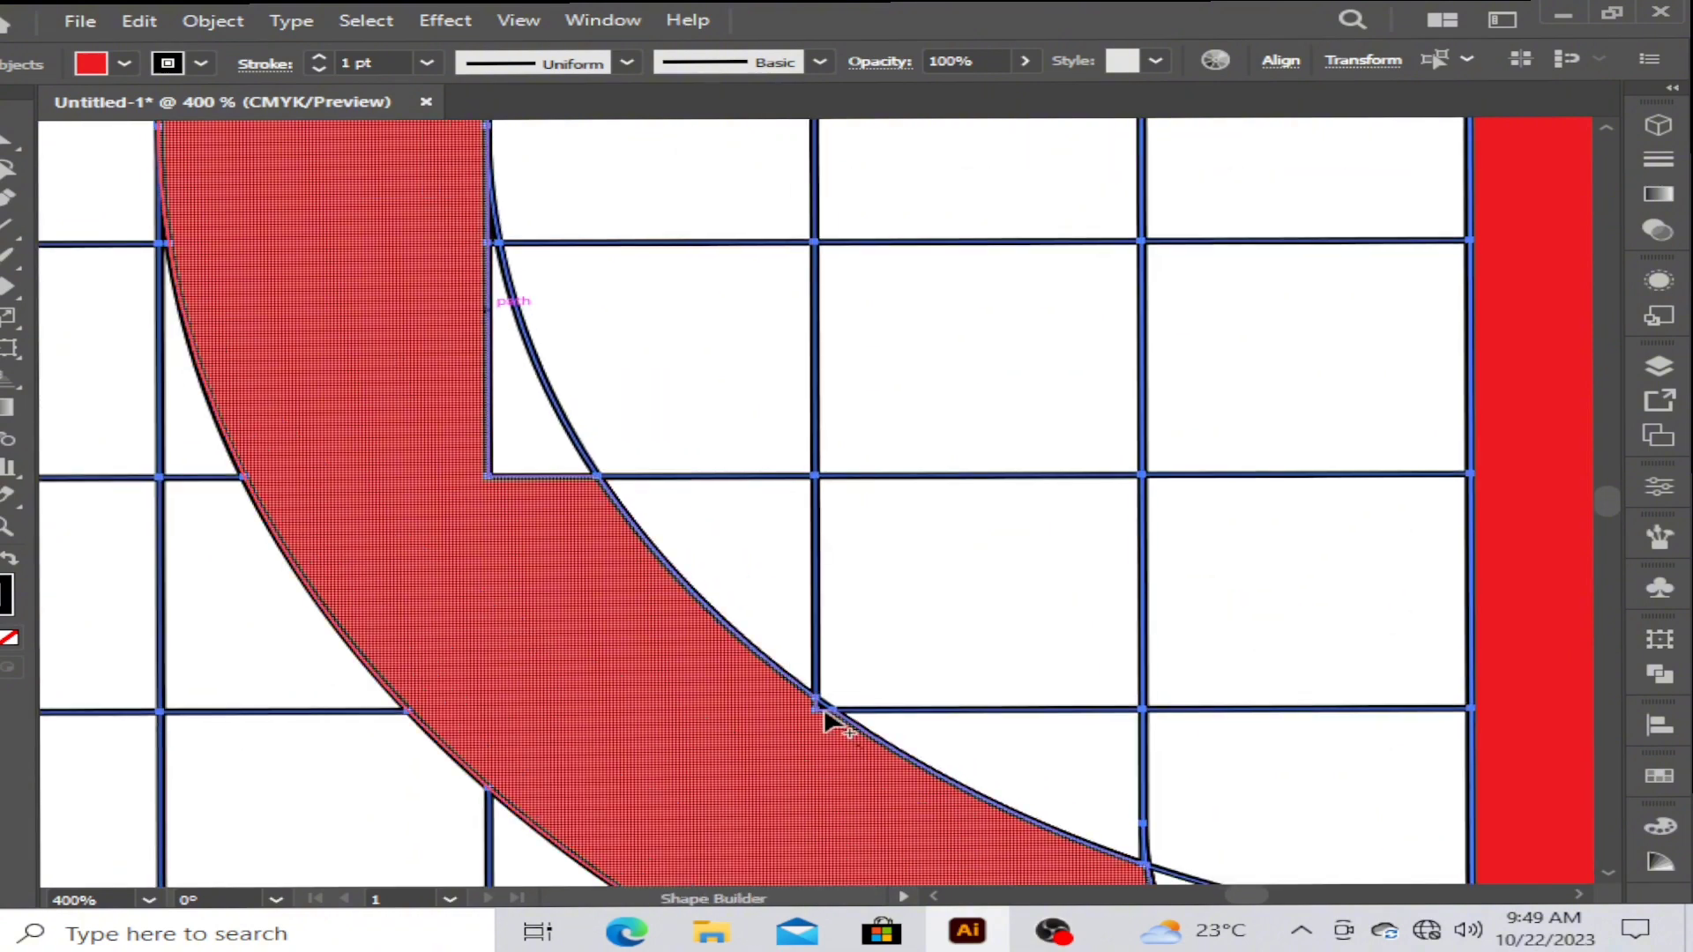
Merge the leftover corner pieces and slivers along the middle of the left crescent's inner edge into it
left_click_drag(672, 699, 541, 465)
left_click_drag(376, 348, 441, 717)
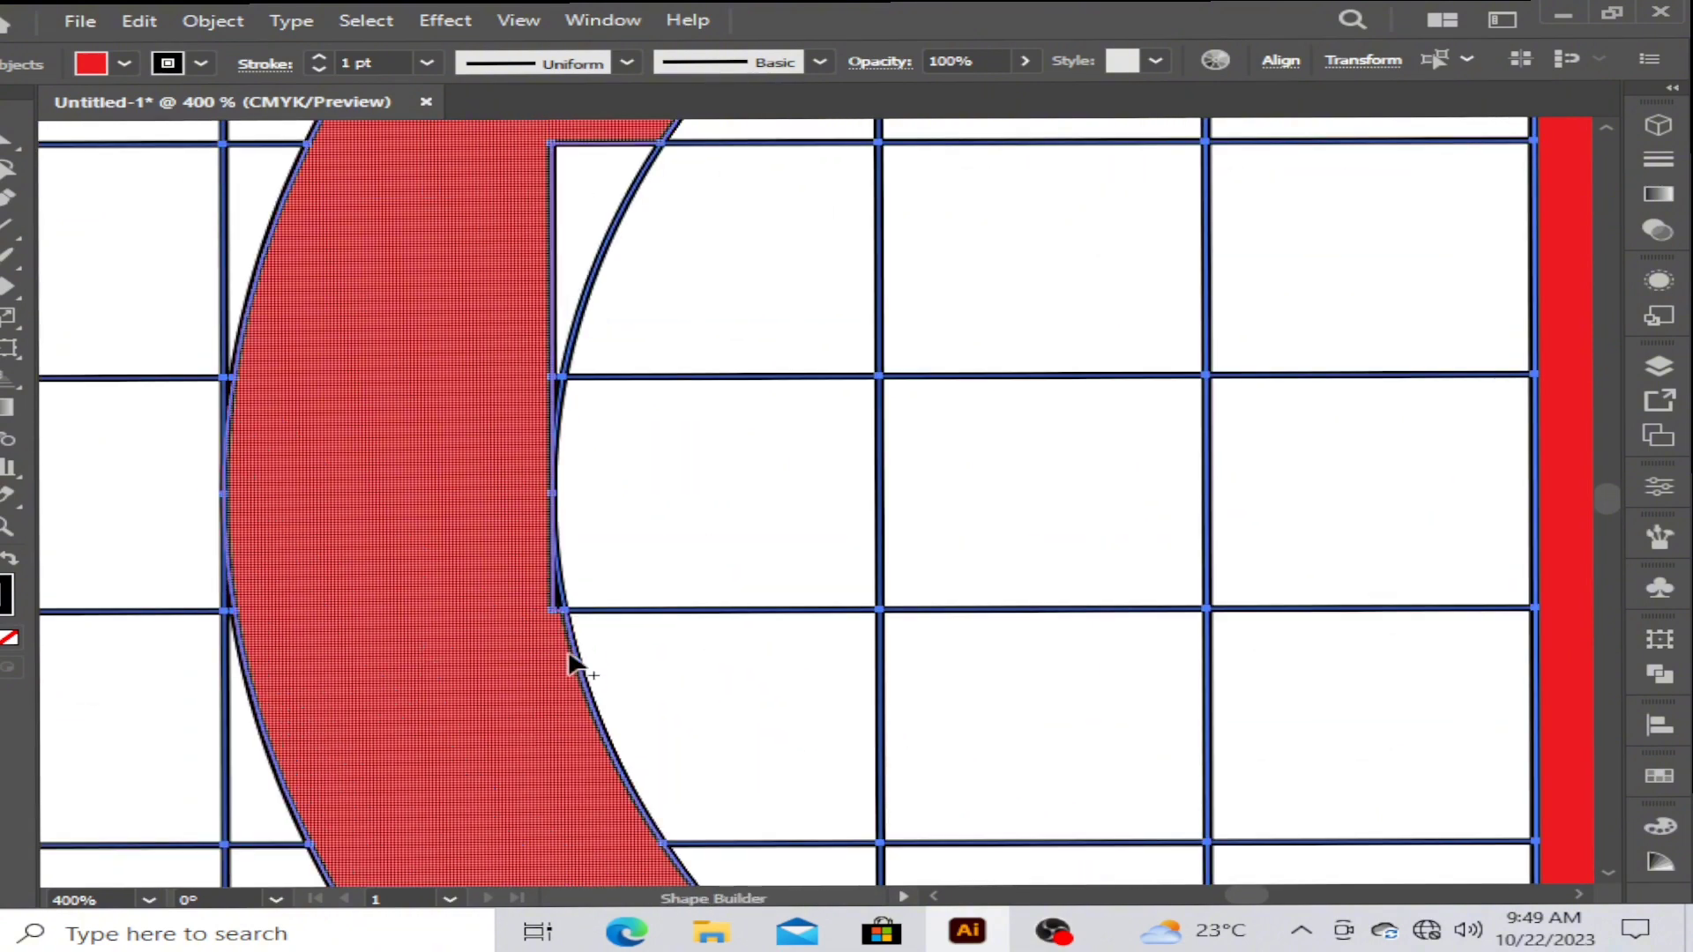
left_click_drag(560, 608, 561, 598)
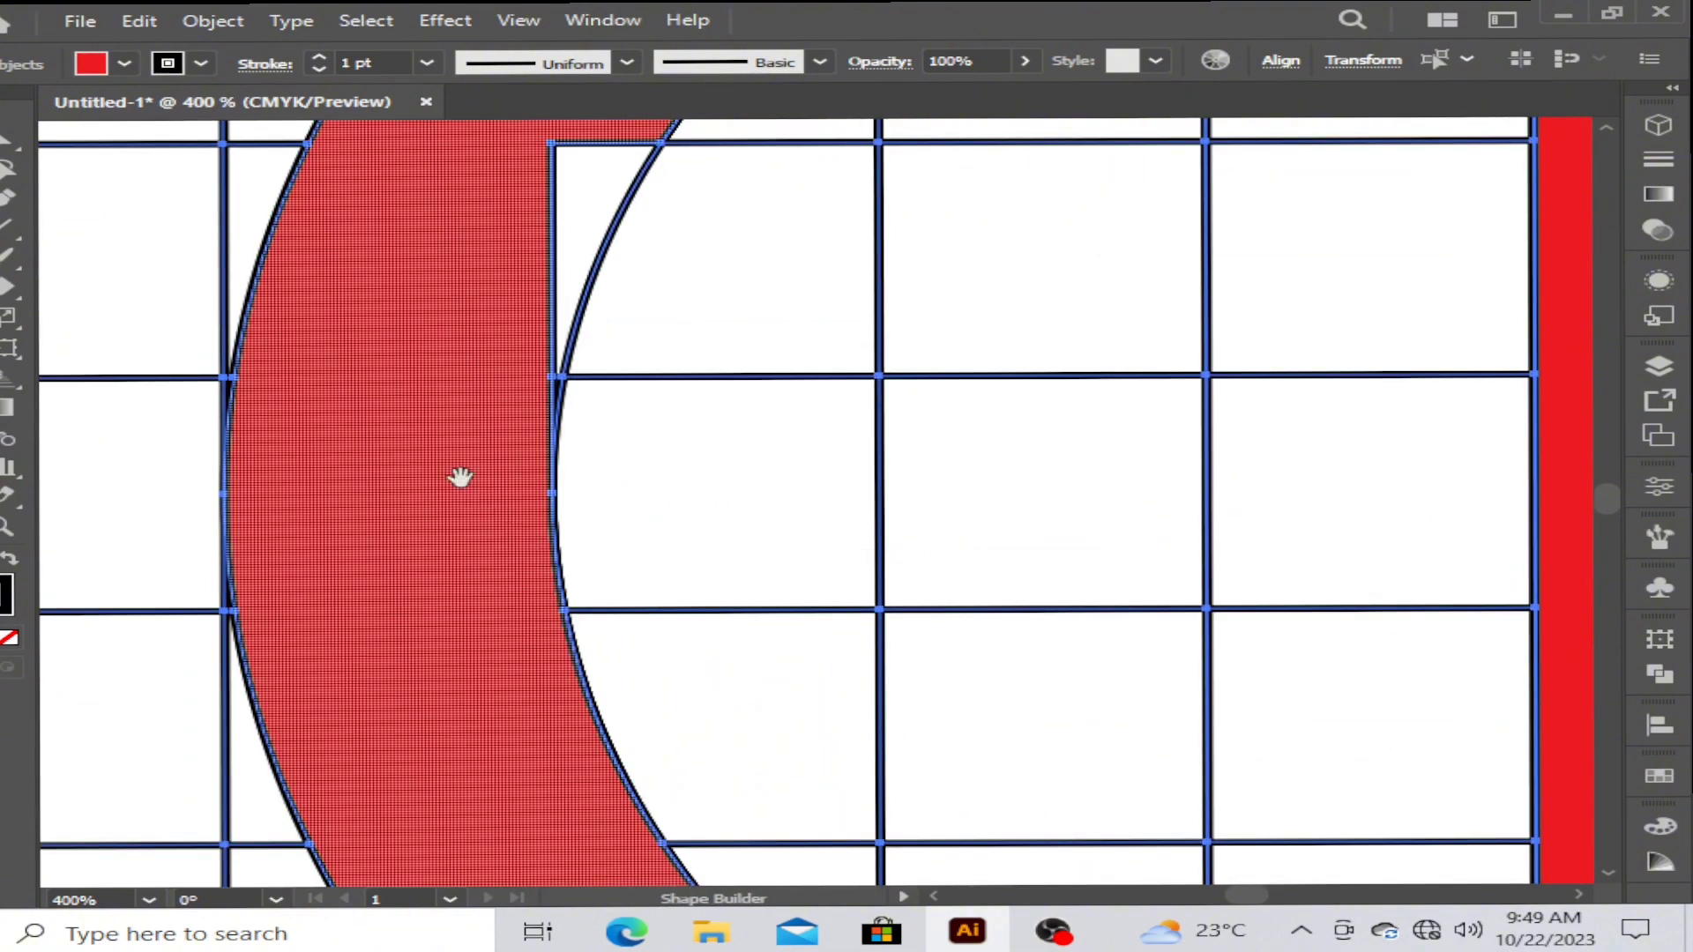
left_click_drag(461, 479, 425, 789)
left_click_drag(480, 680, 527, 608)
left_click_drag(499, 483, 411, 684)
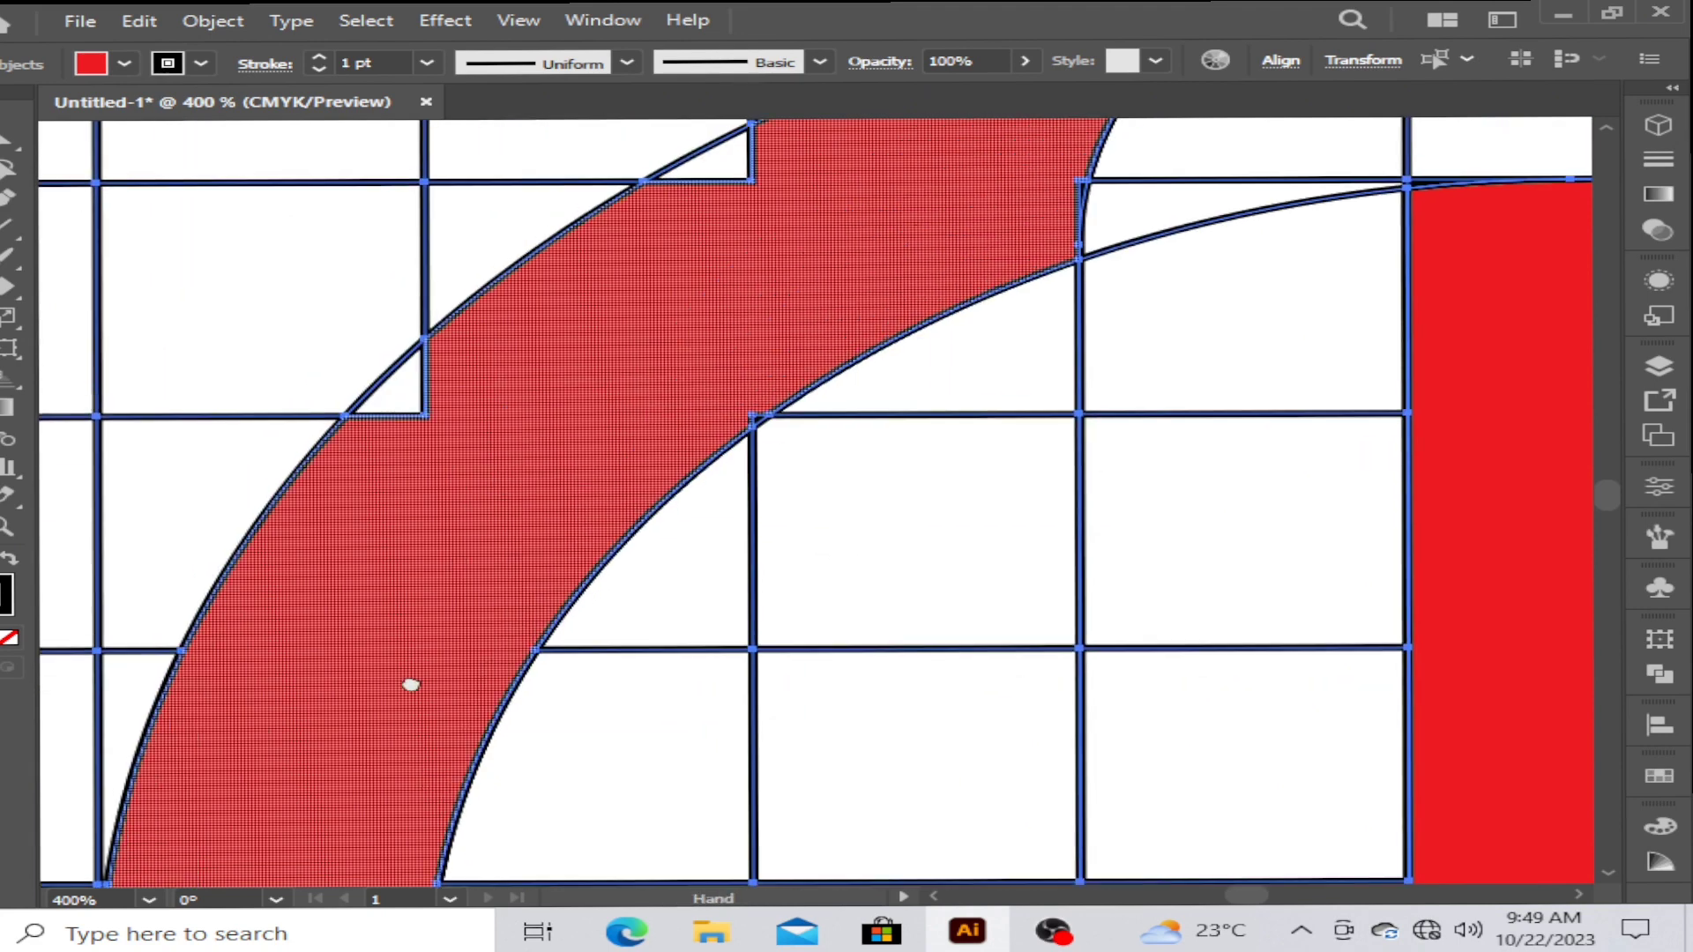
Merge the leftover notches and corner slivers along the left crescent's upper outer and inner edges into it
left_click_drag(484, 432, 415, 406)
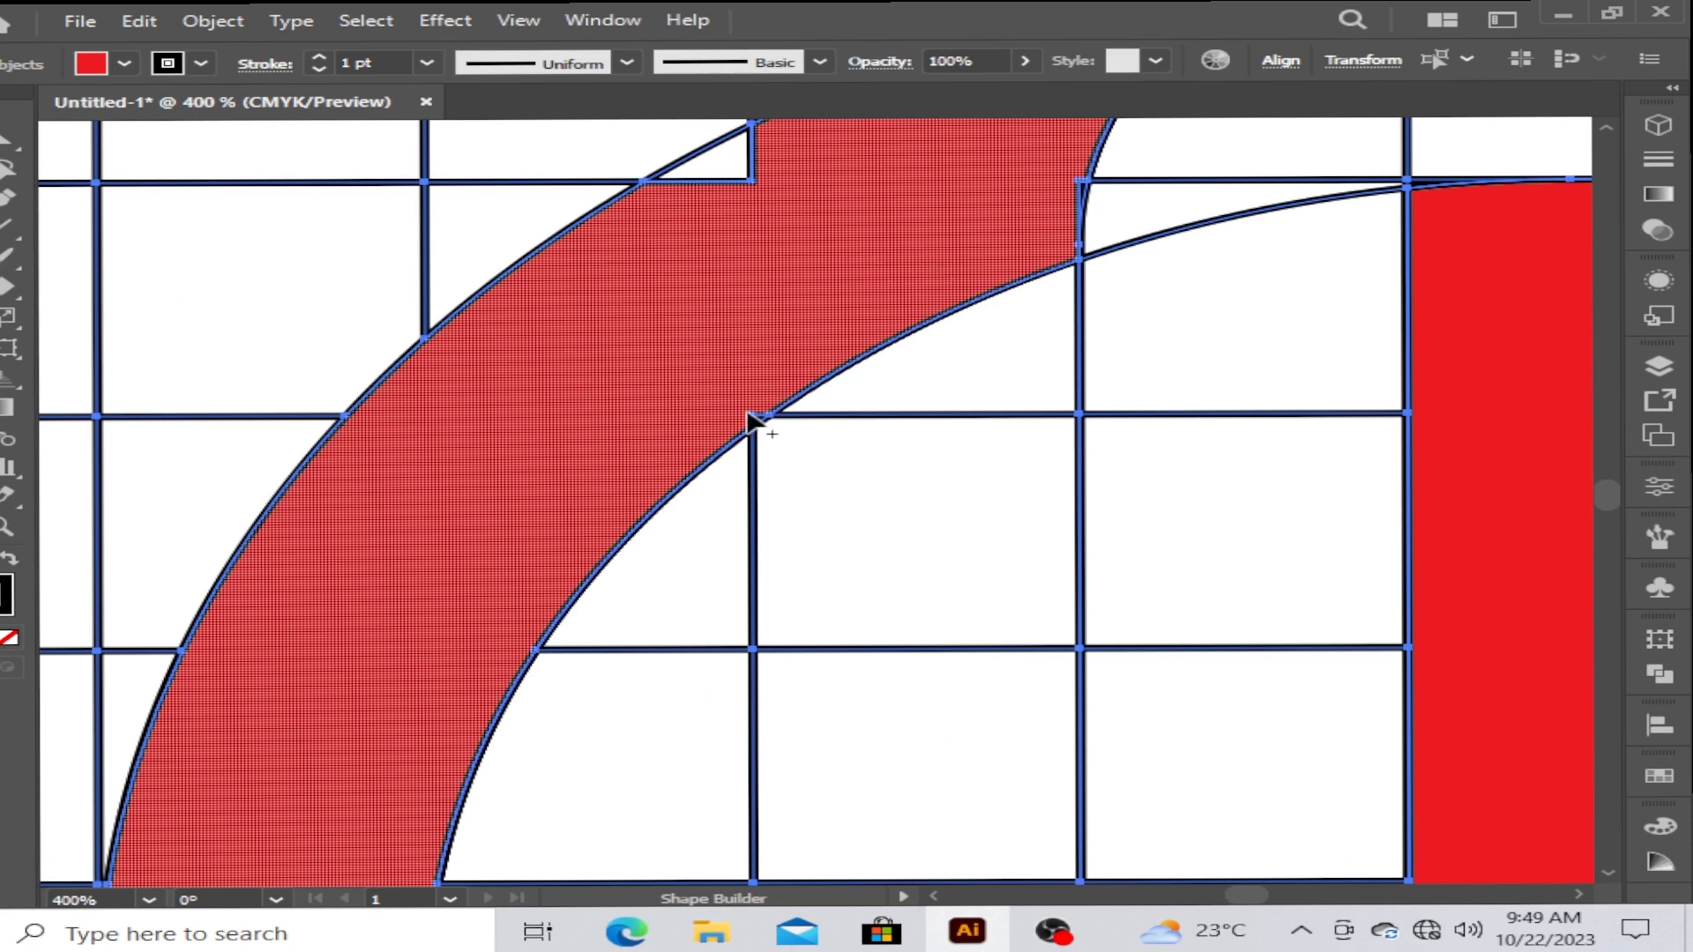
left_click_drag(760, 420, 763, 427)
left_click_drag(786, 146, 728, 147)
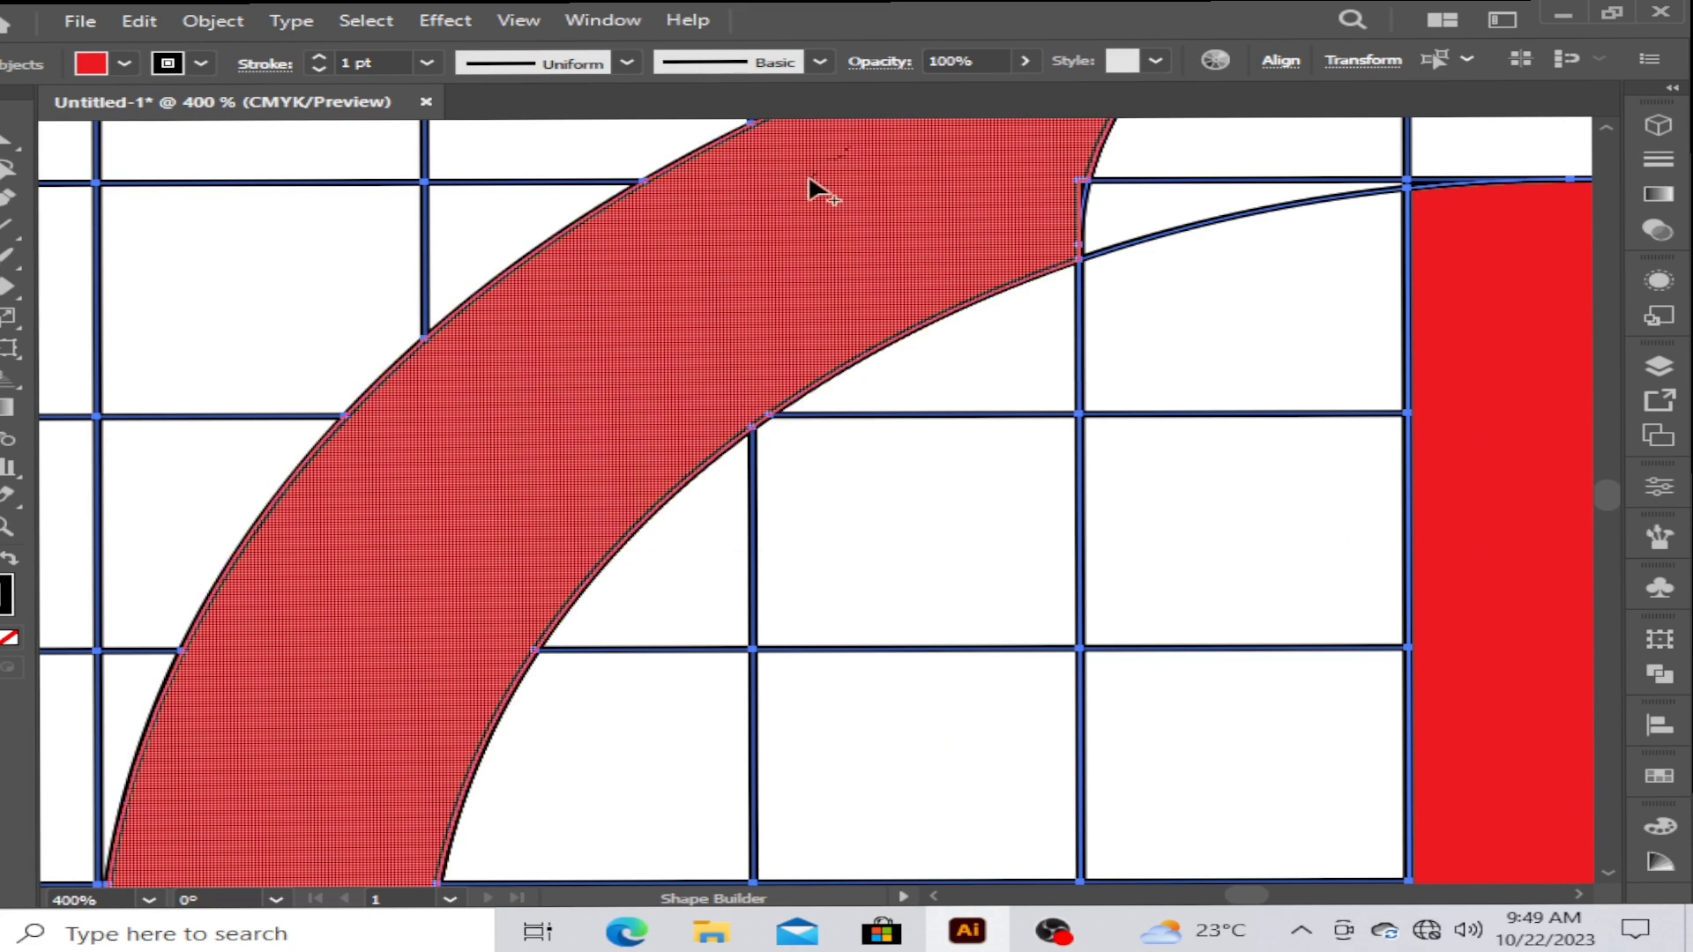
left_click_drag(790, 238, 598, 450)
left_click_drag(887, 360, 894, 416)
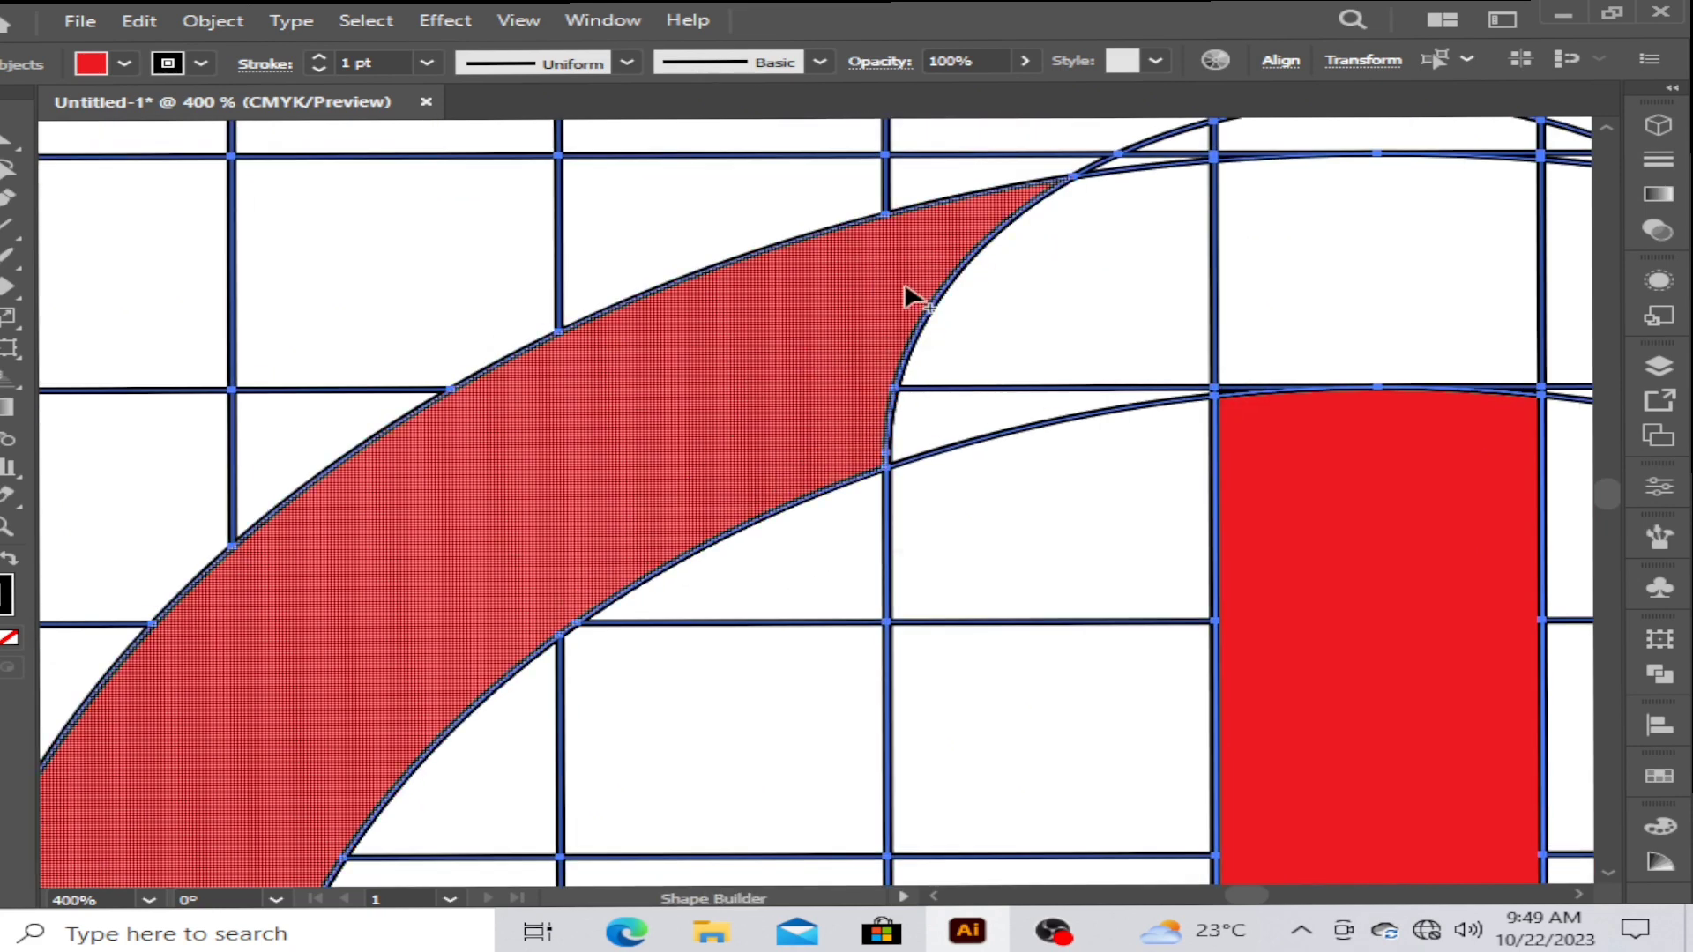
key("space")
mouse_move(845, 267)
left_mouse_down()
mouse_move(594, 329)
mouse_move(361, 300)
left_mouse_up()
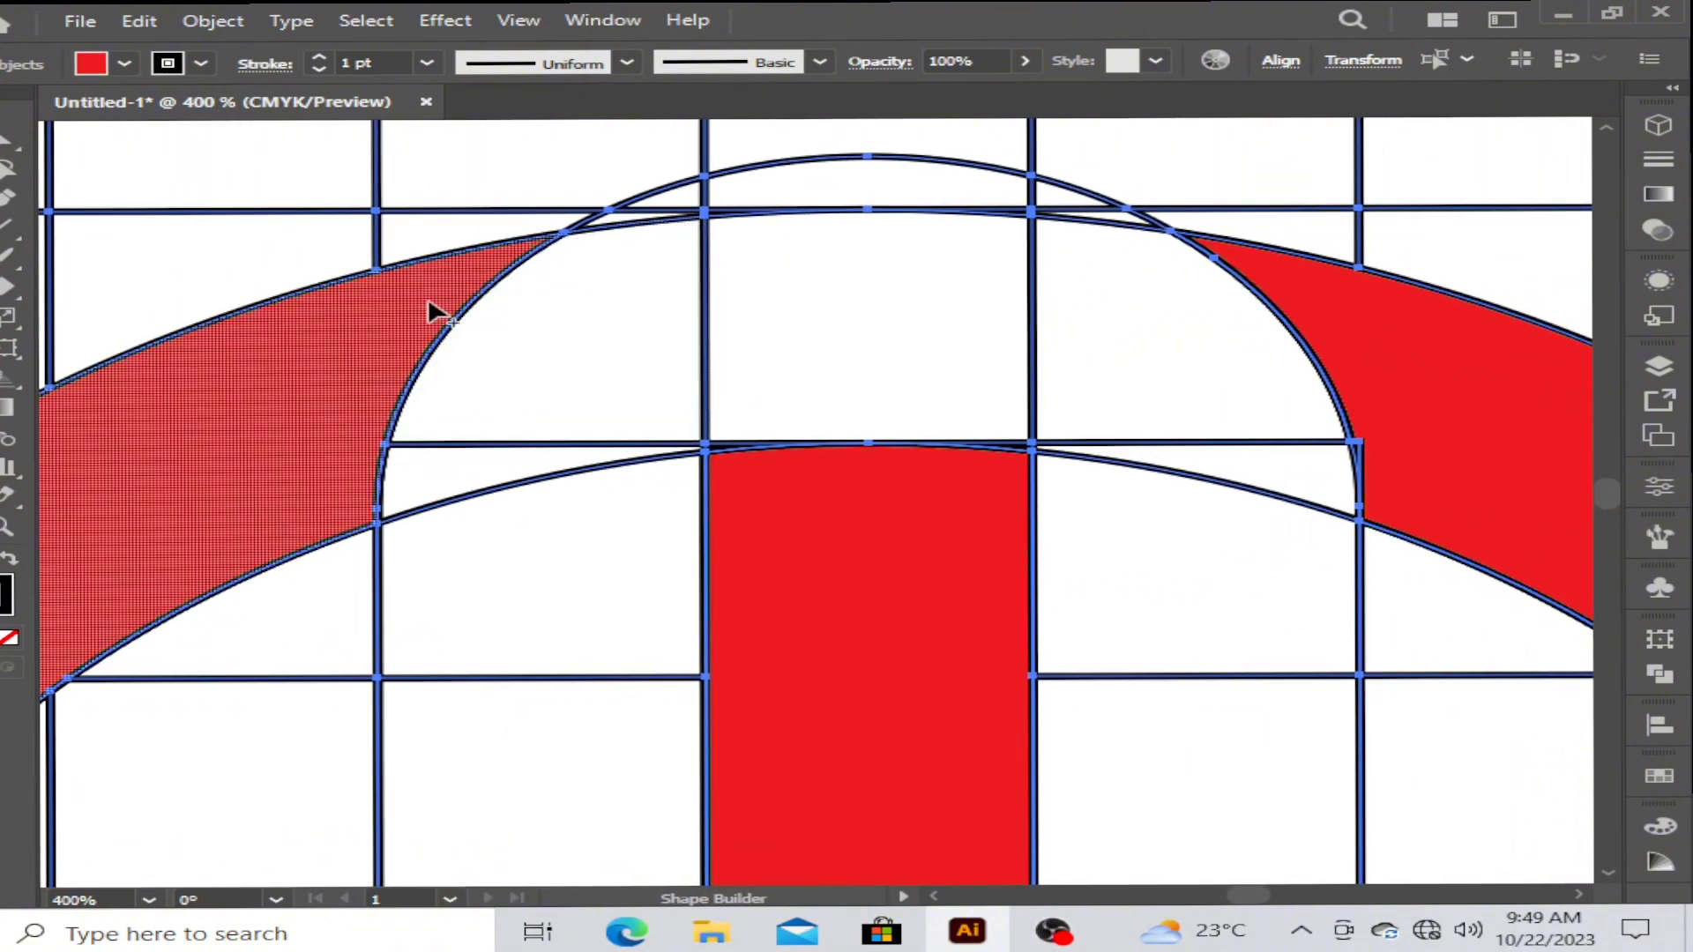
scroll(435, 310, "down", 3)
left_click_drag(587, 392, 510, 485)
scroll(615, 254, "down", 3)
key("space")
key("v")
key("y")
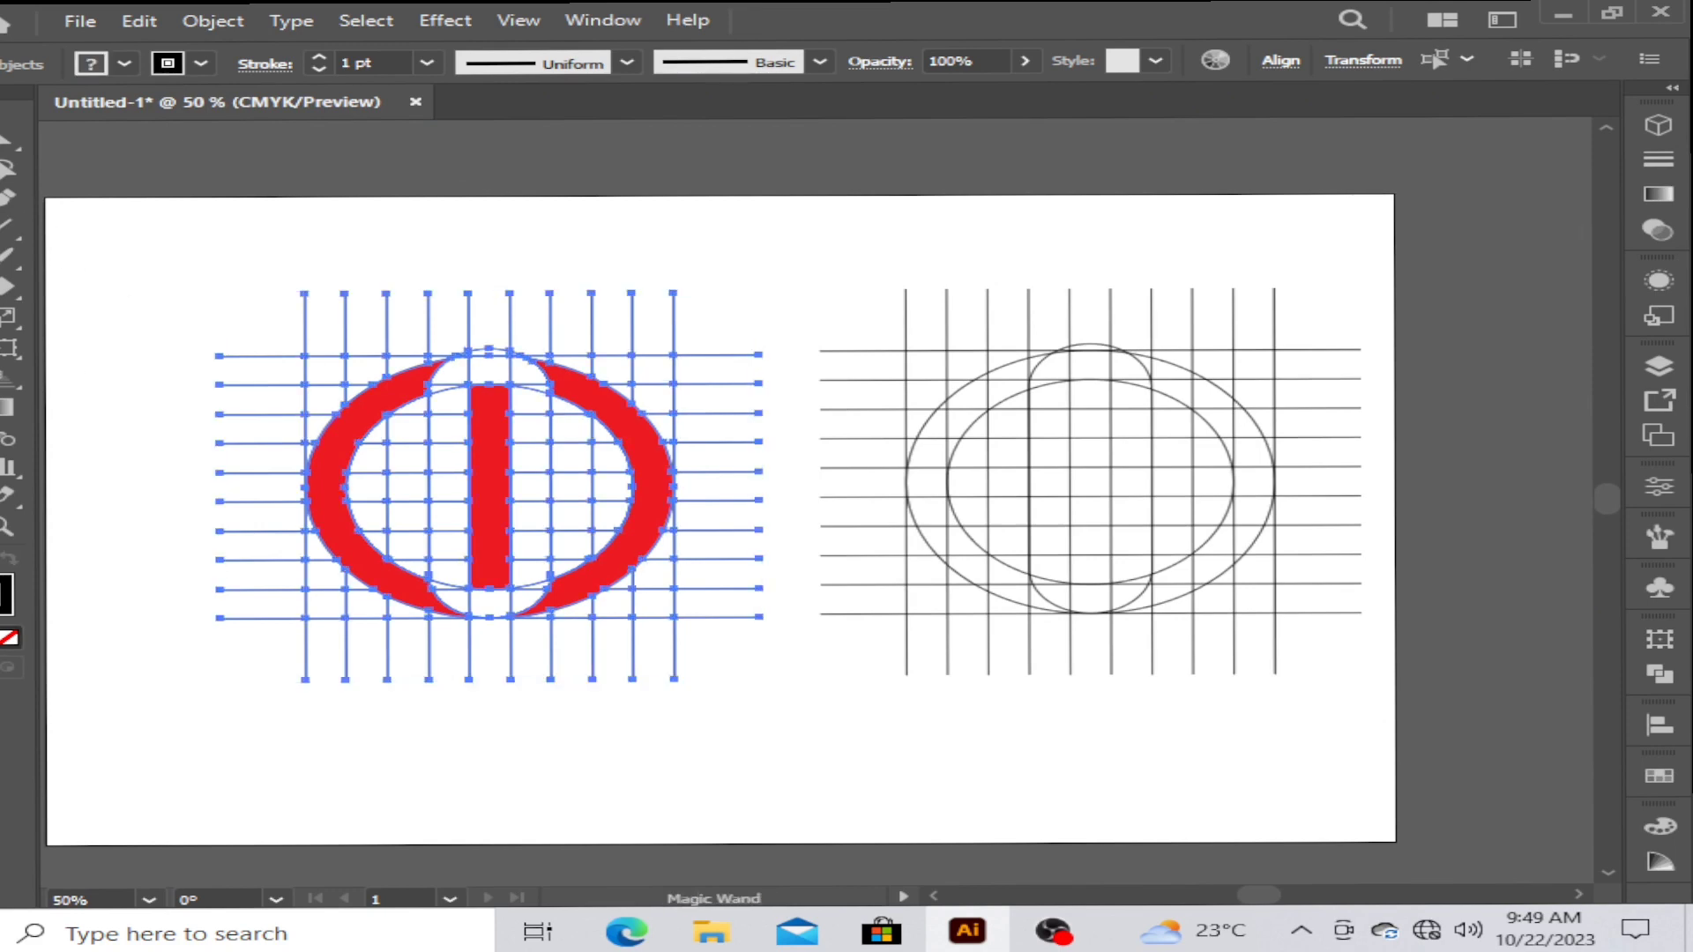
left_click(300, 383)
key("v")
left_click(184, 284)
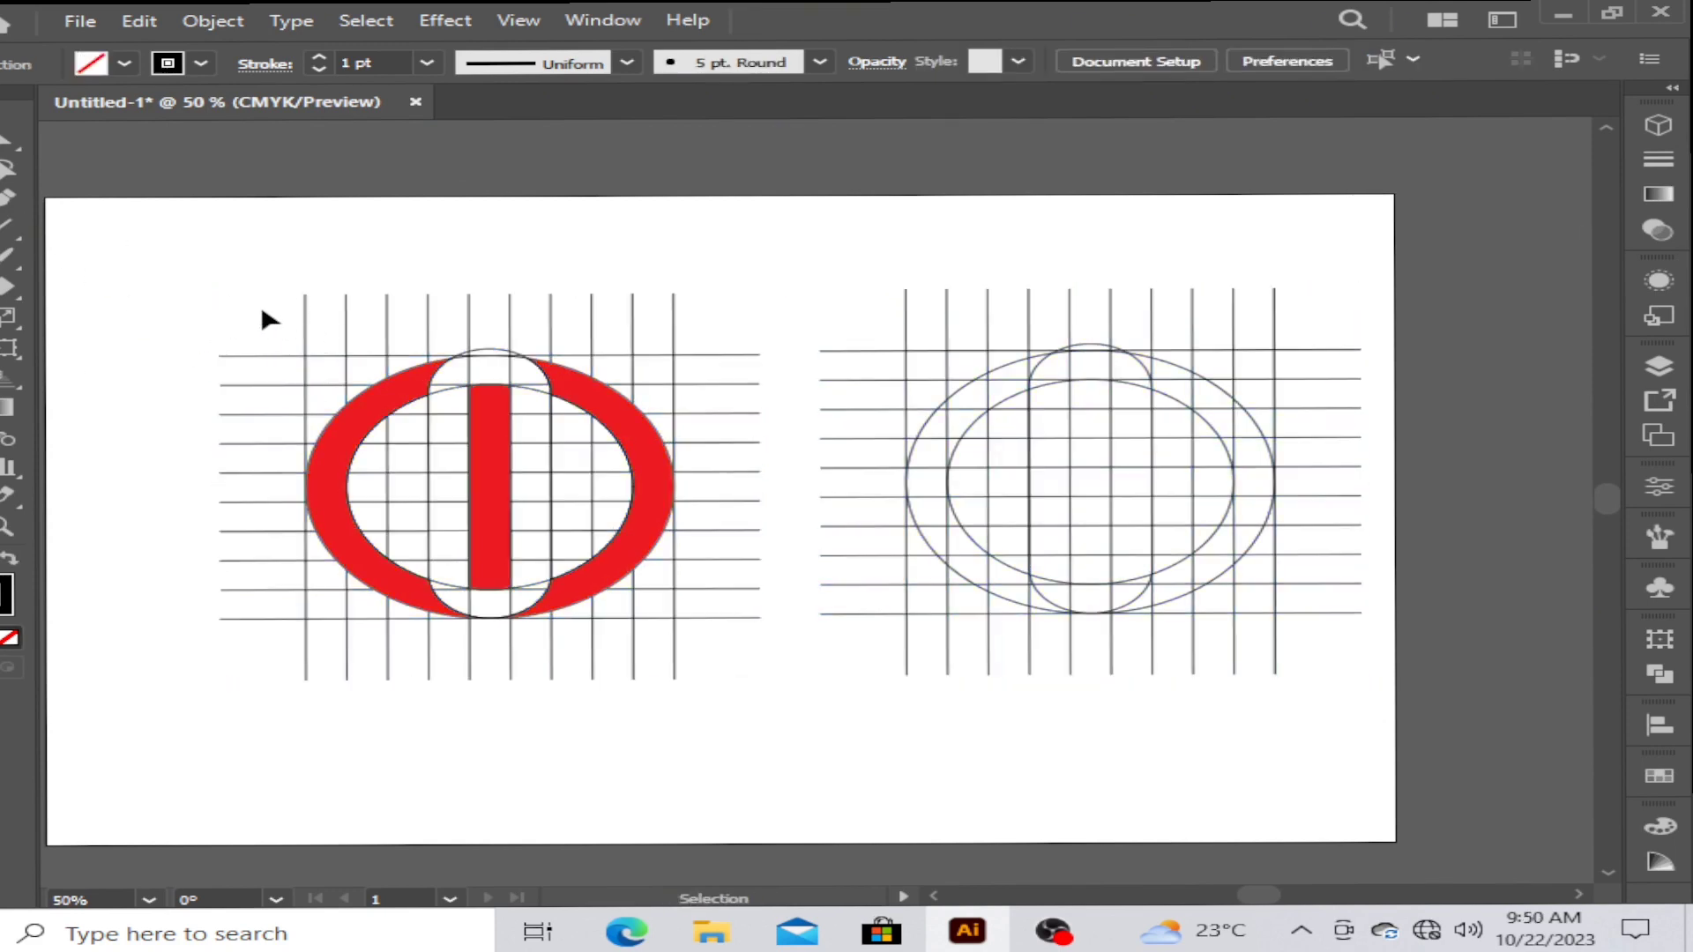
left_click(549, 343)
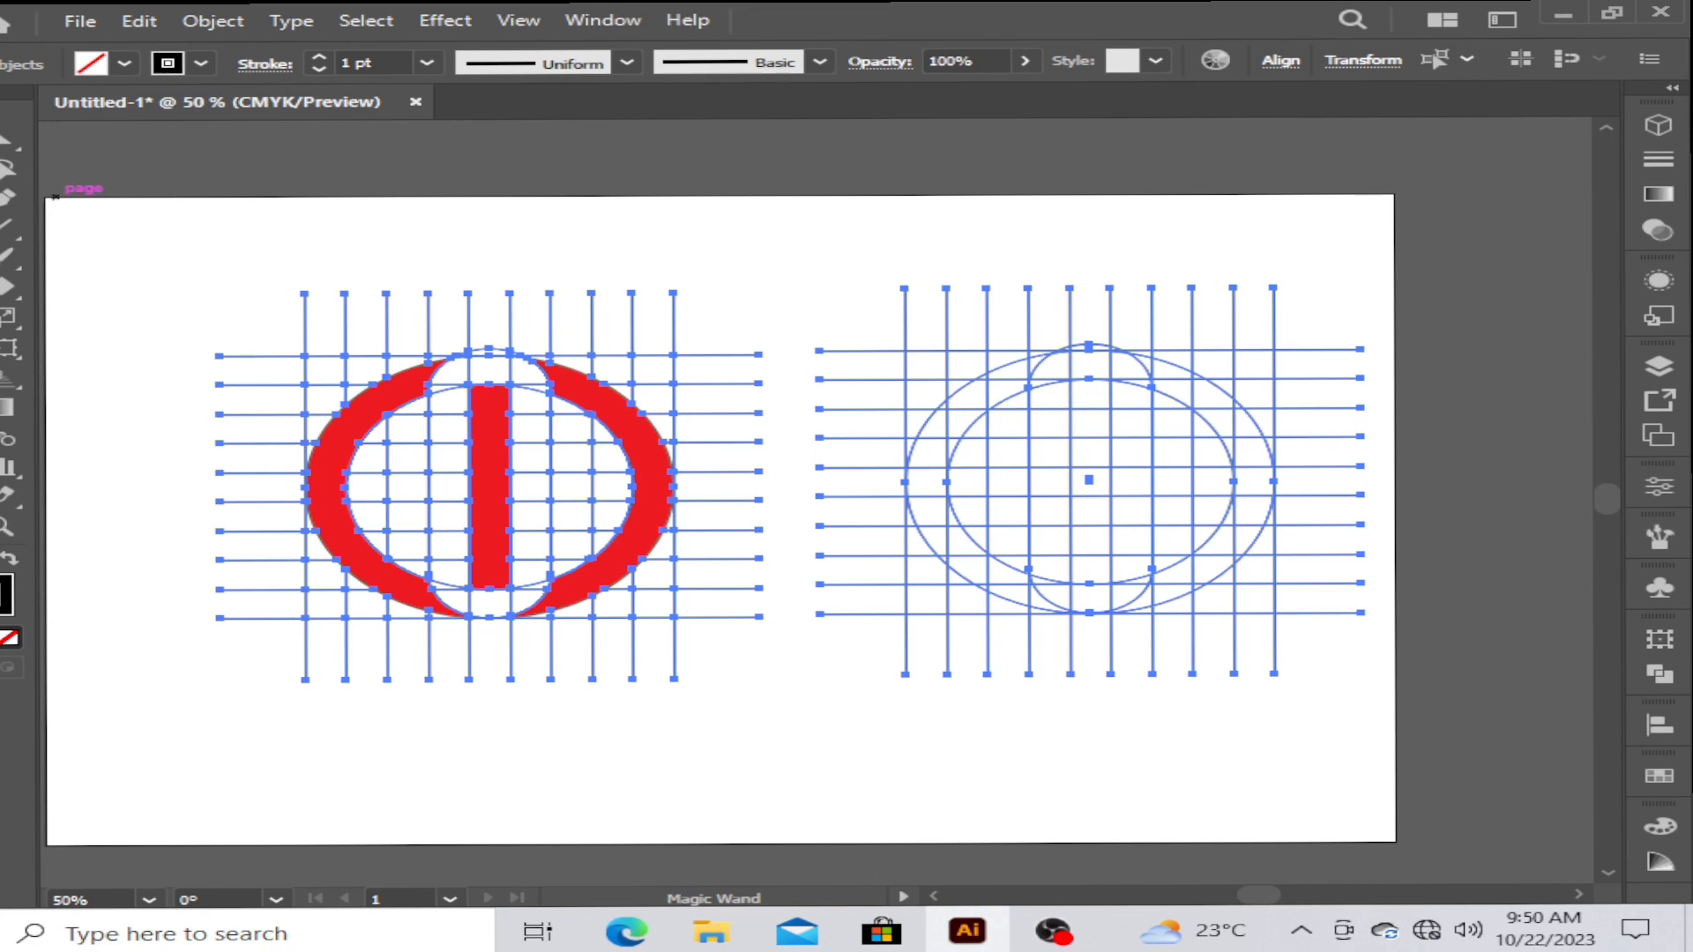
left_click(25, 159)
key("v")
key("Return")
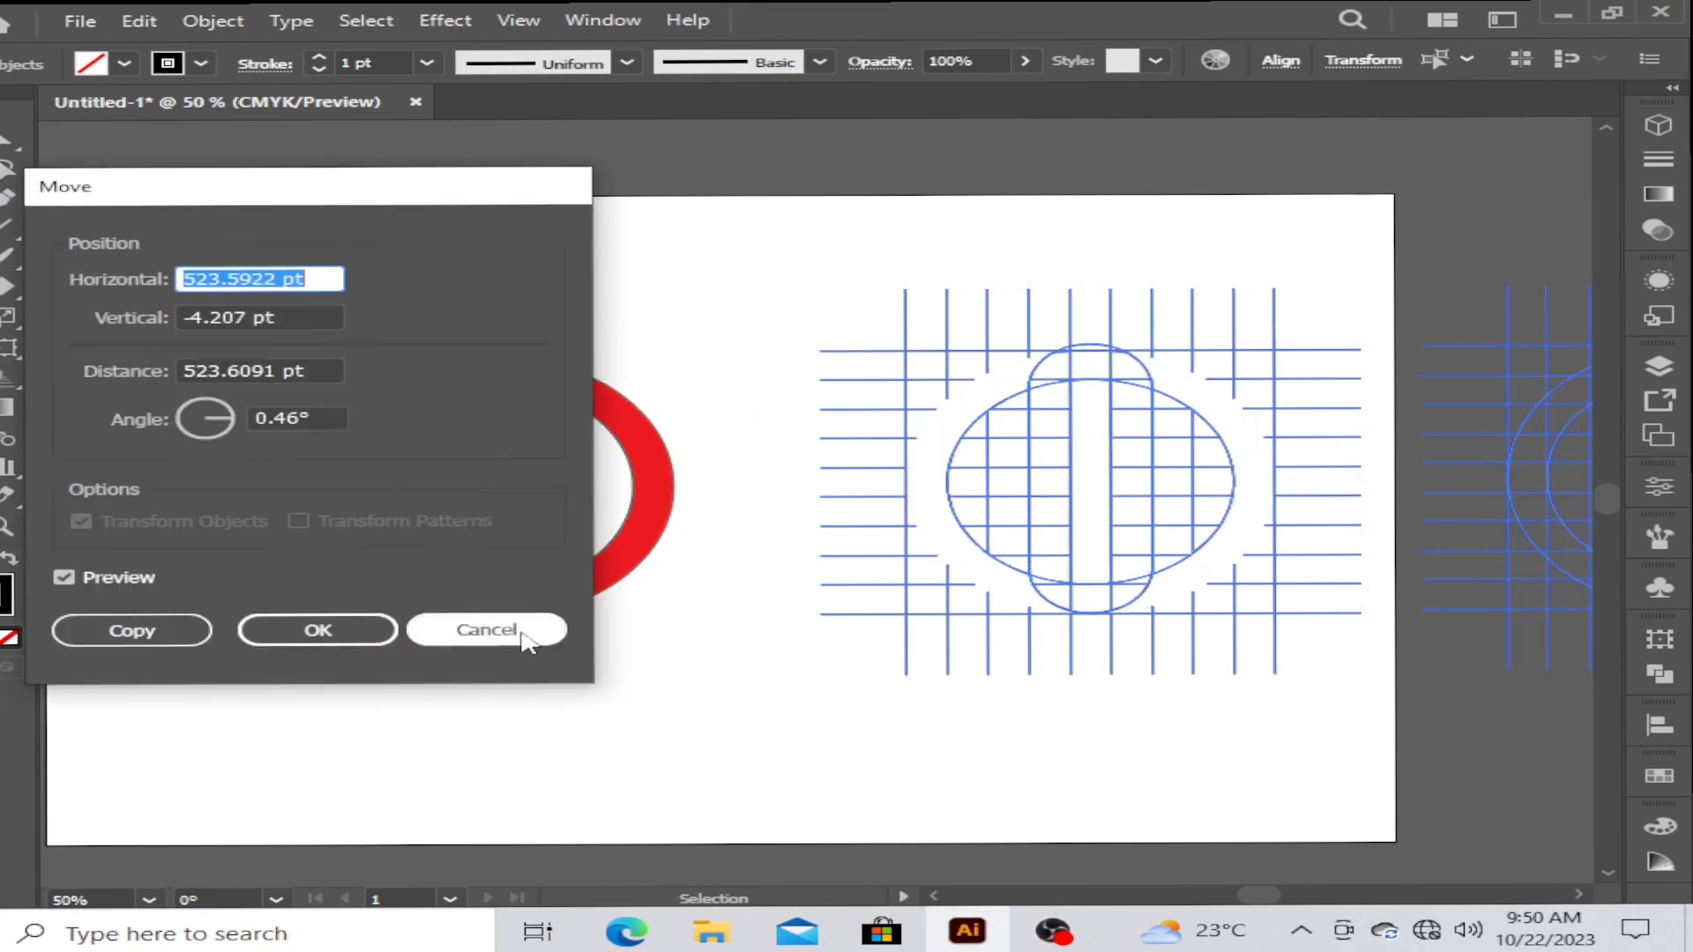
left_click(529, 632)
right_click(933, 564)
left_click(863, 698)
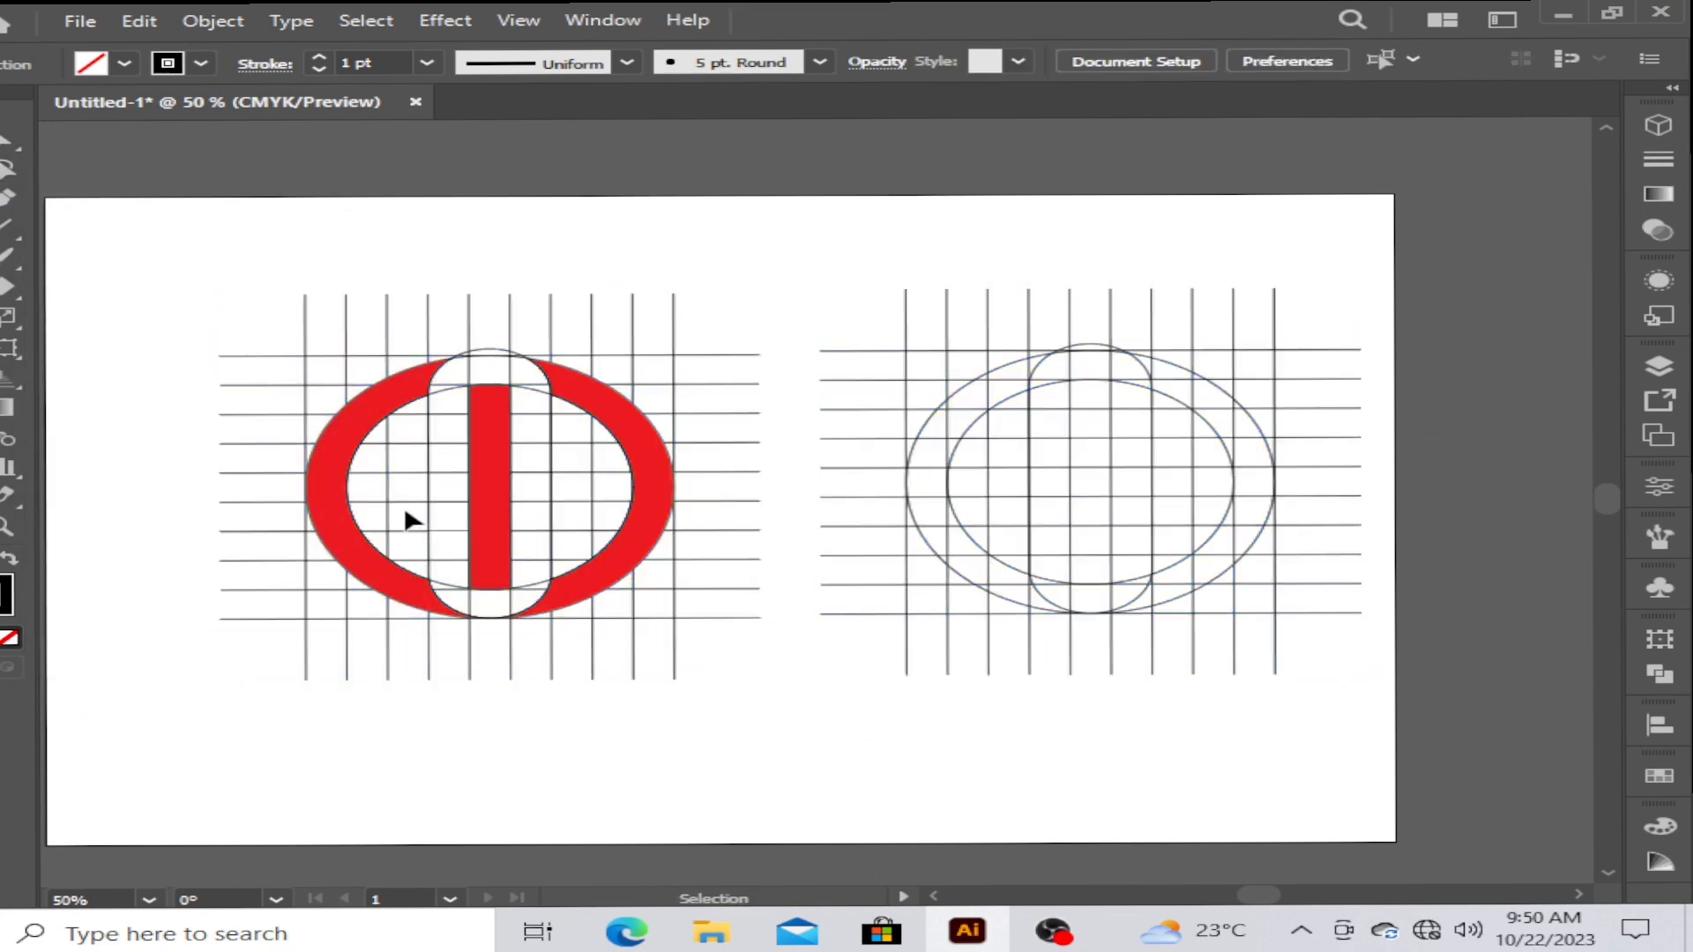
Select the two red crescents and the center bar together and cut them out of the grid
left_click(416, 481)
left_click(487, 500, "shift")
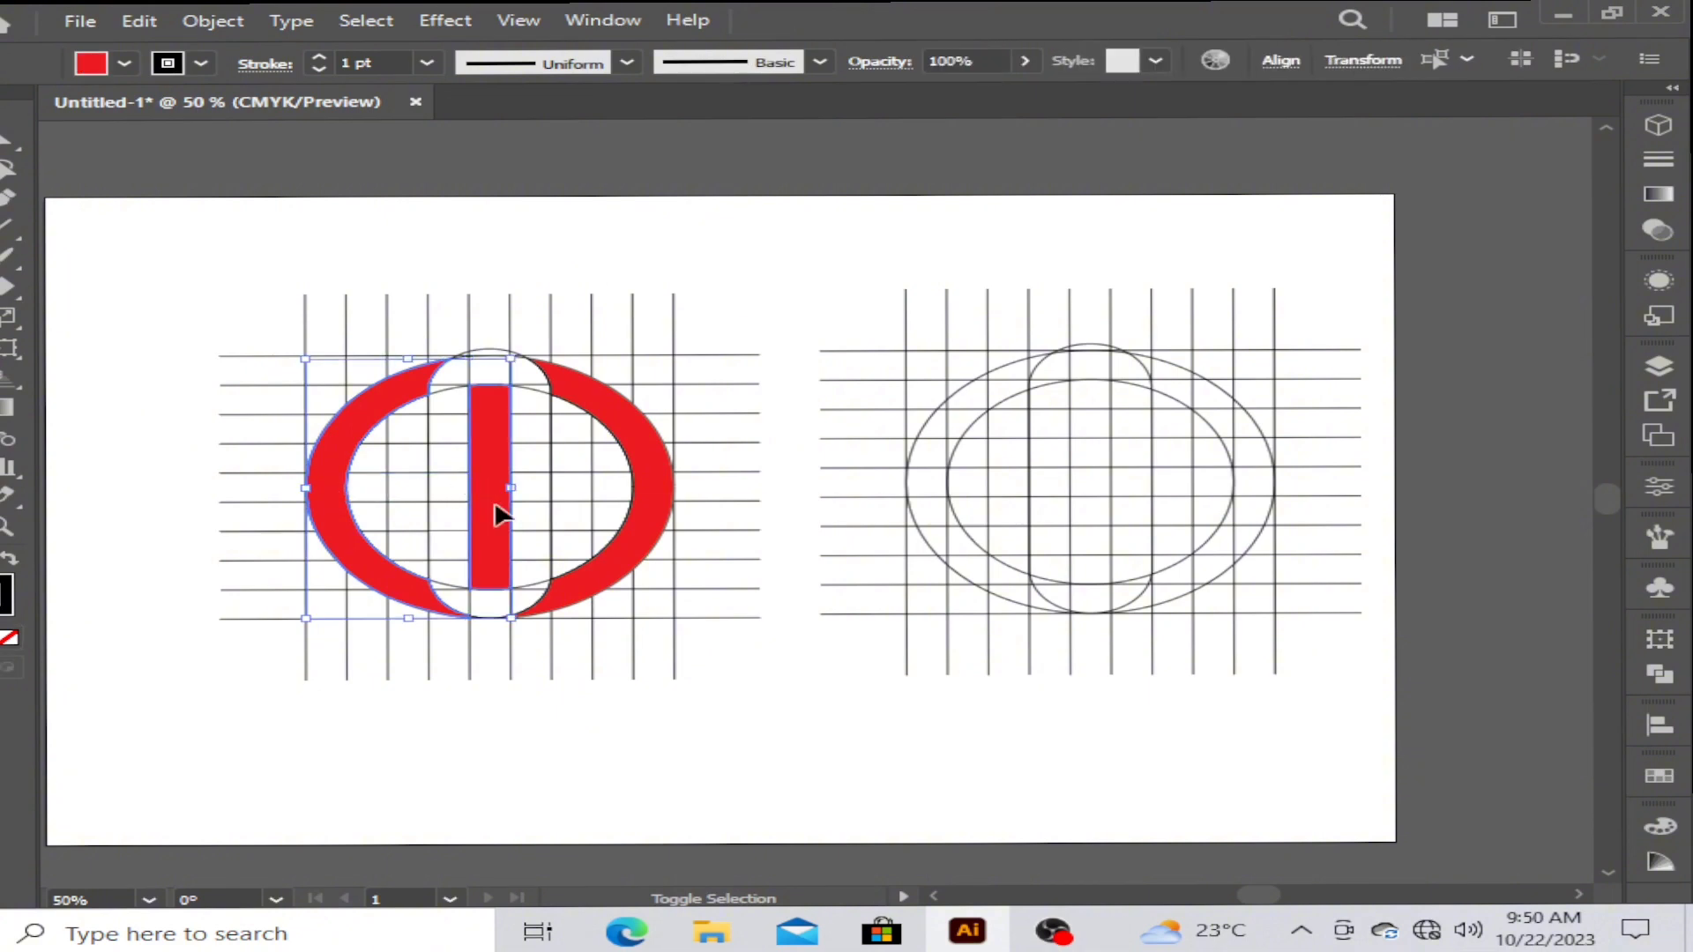
left_click(661, 520, "shift")
left_click(153, 27)
left_click(208, 111)
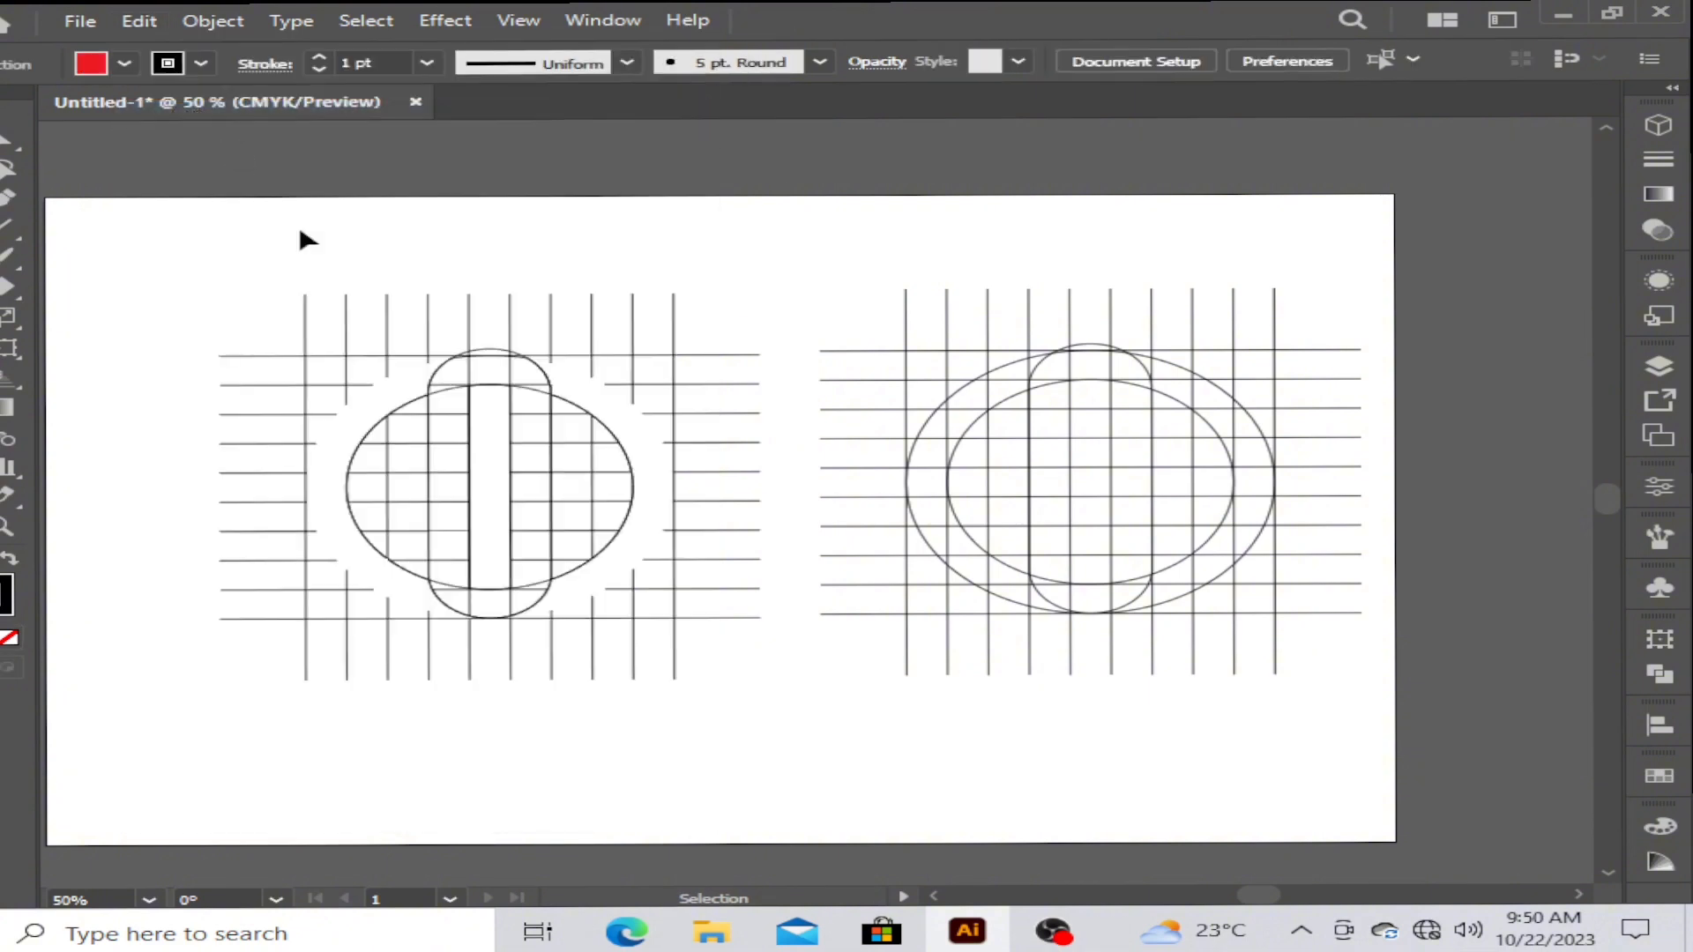
Delete the remaining grid lines and cell pieces of the cut-up drawing, keeping the untouched construction copy
left_click_drag(616, 691, 772, 692)
key("Delete")
key("Delete")
Paste the cut red logo shapes back and move them to the empty area beside the construction grid
left_click(80, 21)
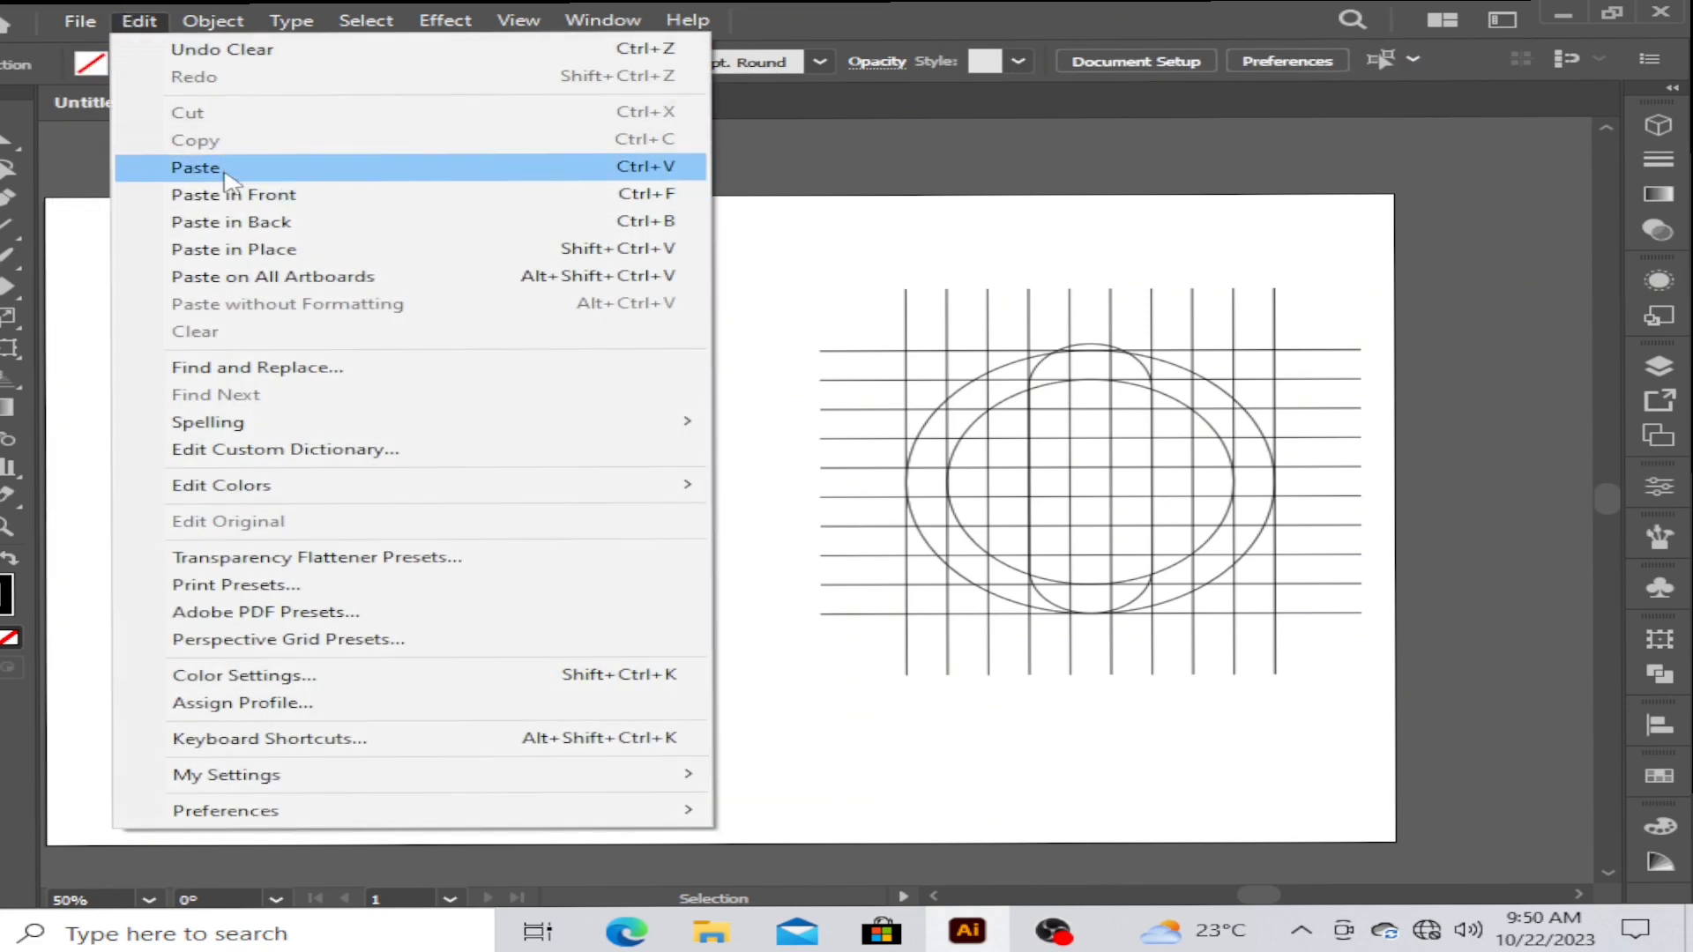
left_click(208, 167)
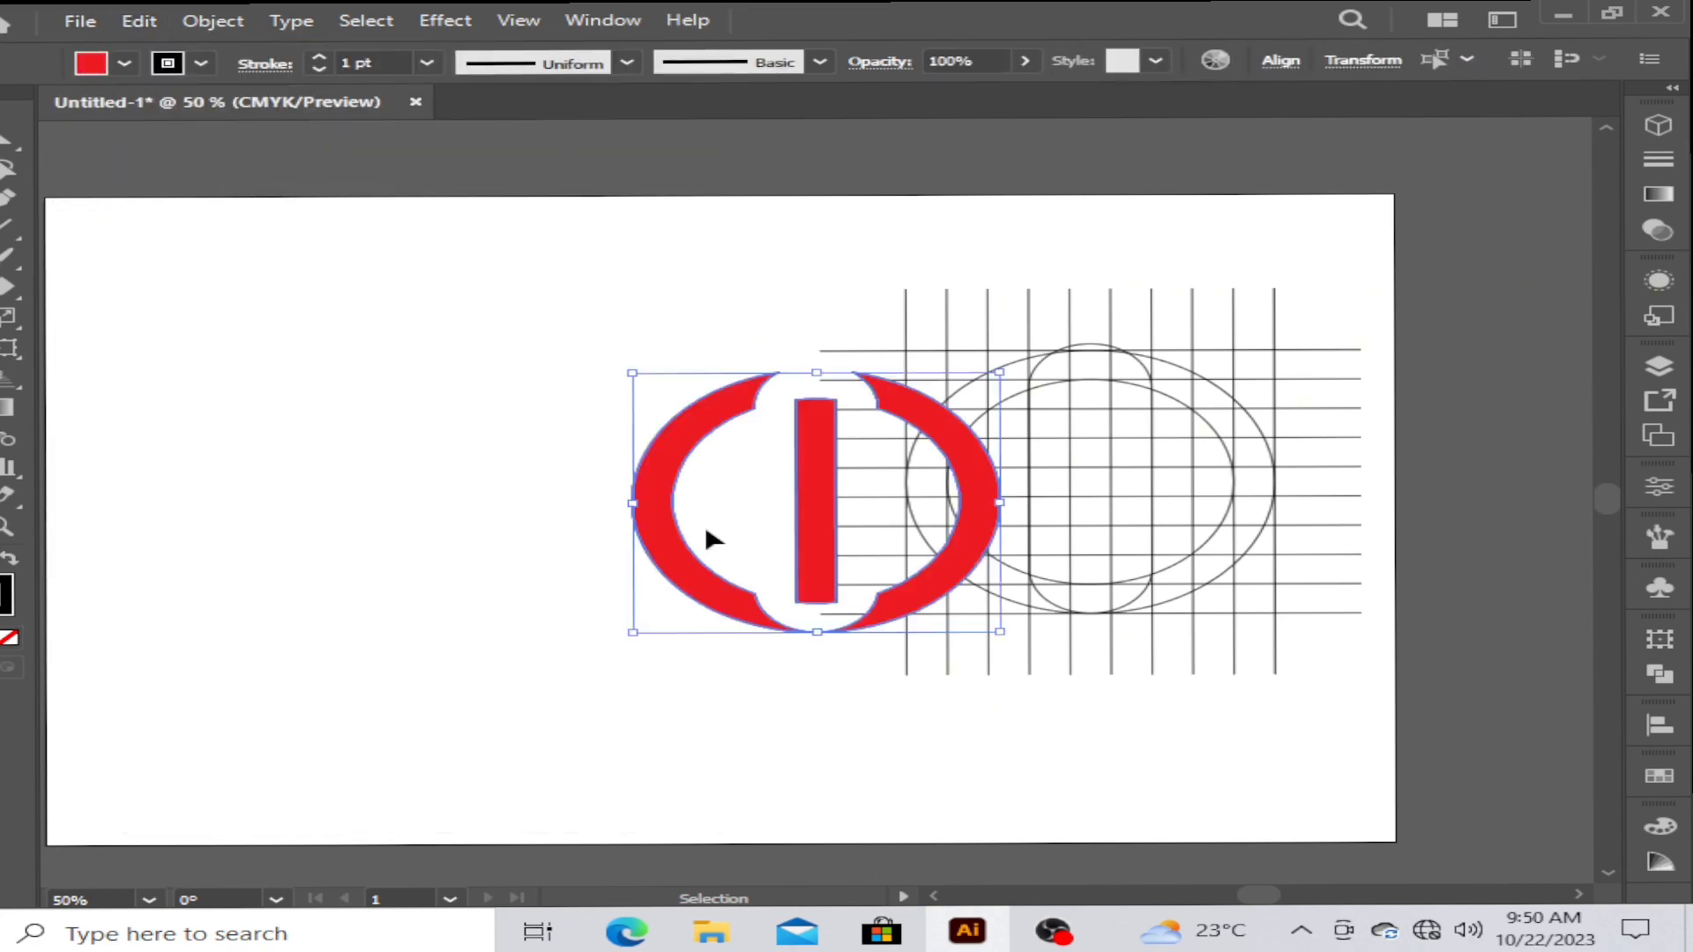
left_click_drag(706, 526, 412, 437)
left_click(527, 670)
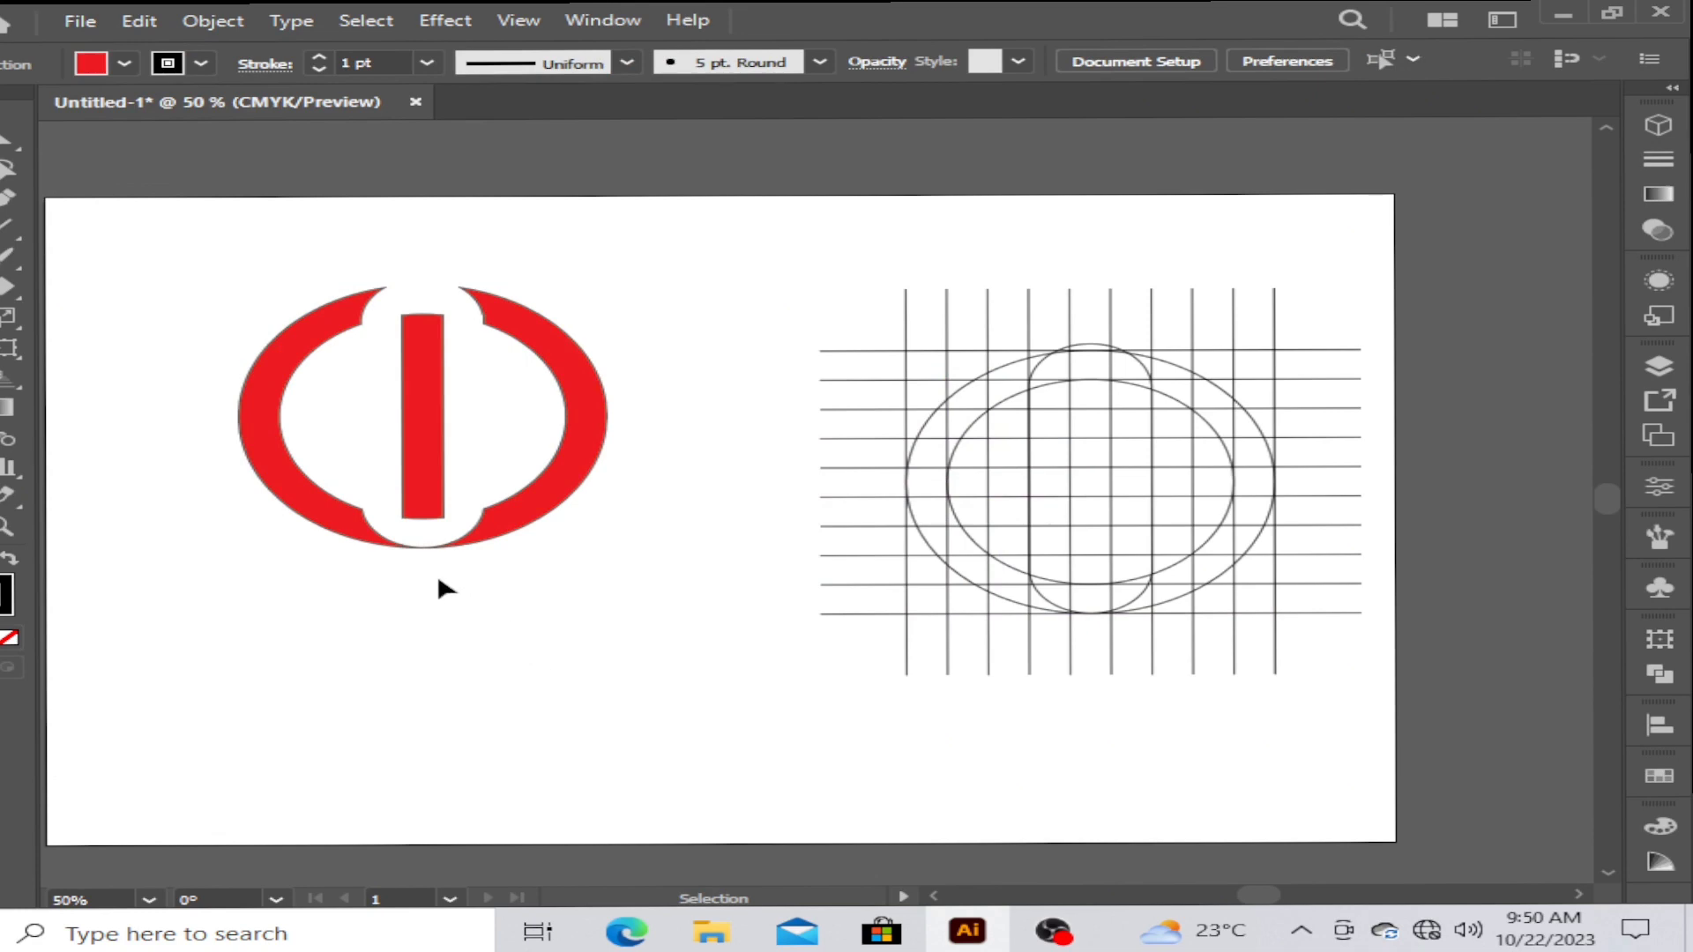
scroll(437, 573, "up", 4)
left_click(318, 407)
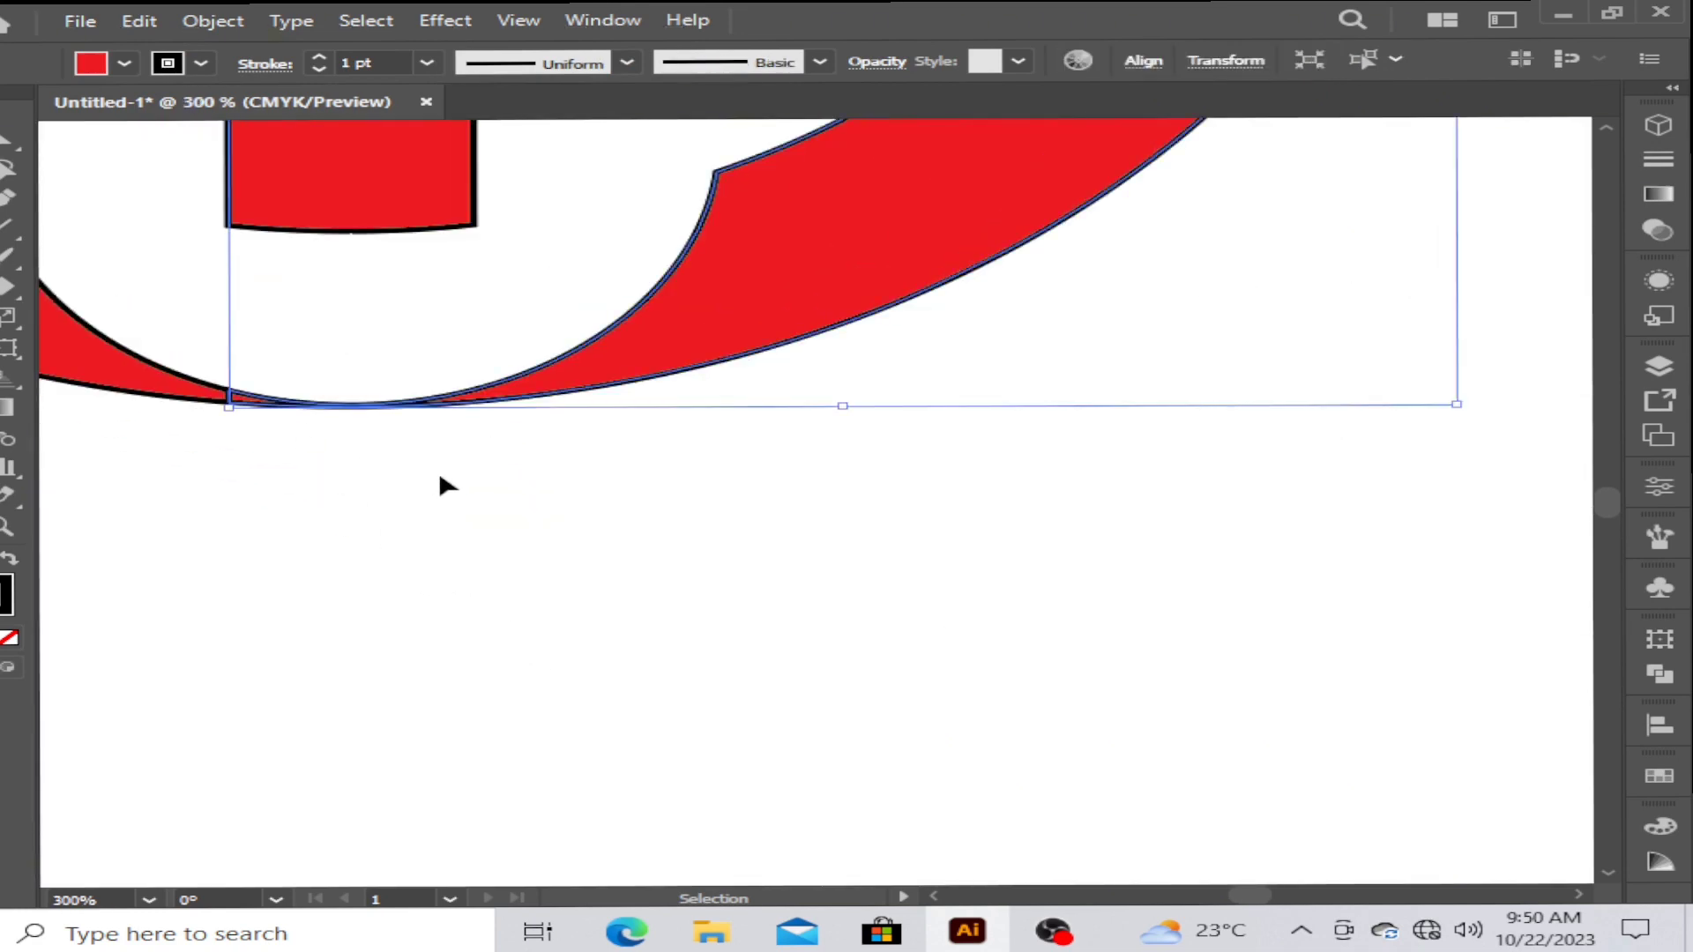
key("Right")
left_click(705, 477)
key("ctrl+z")
Remove the stroke from the two red crescents and the center bar
scroll(640, 525, "down", 4)
left_click_drag(162, 172, 589, 674)
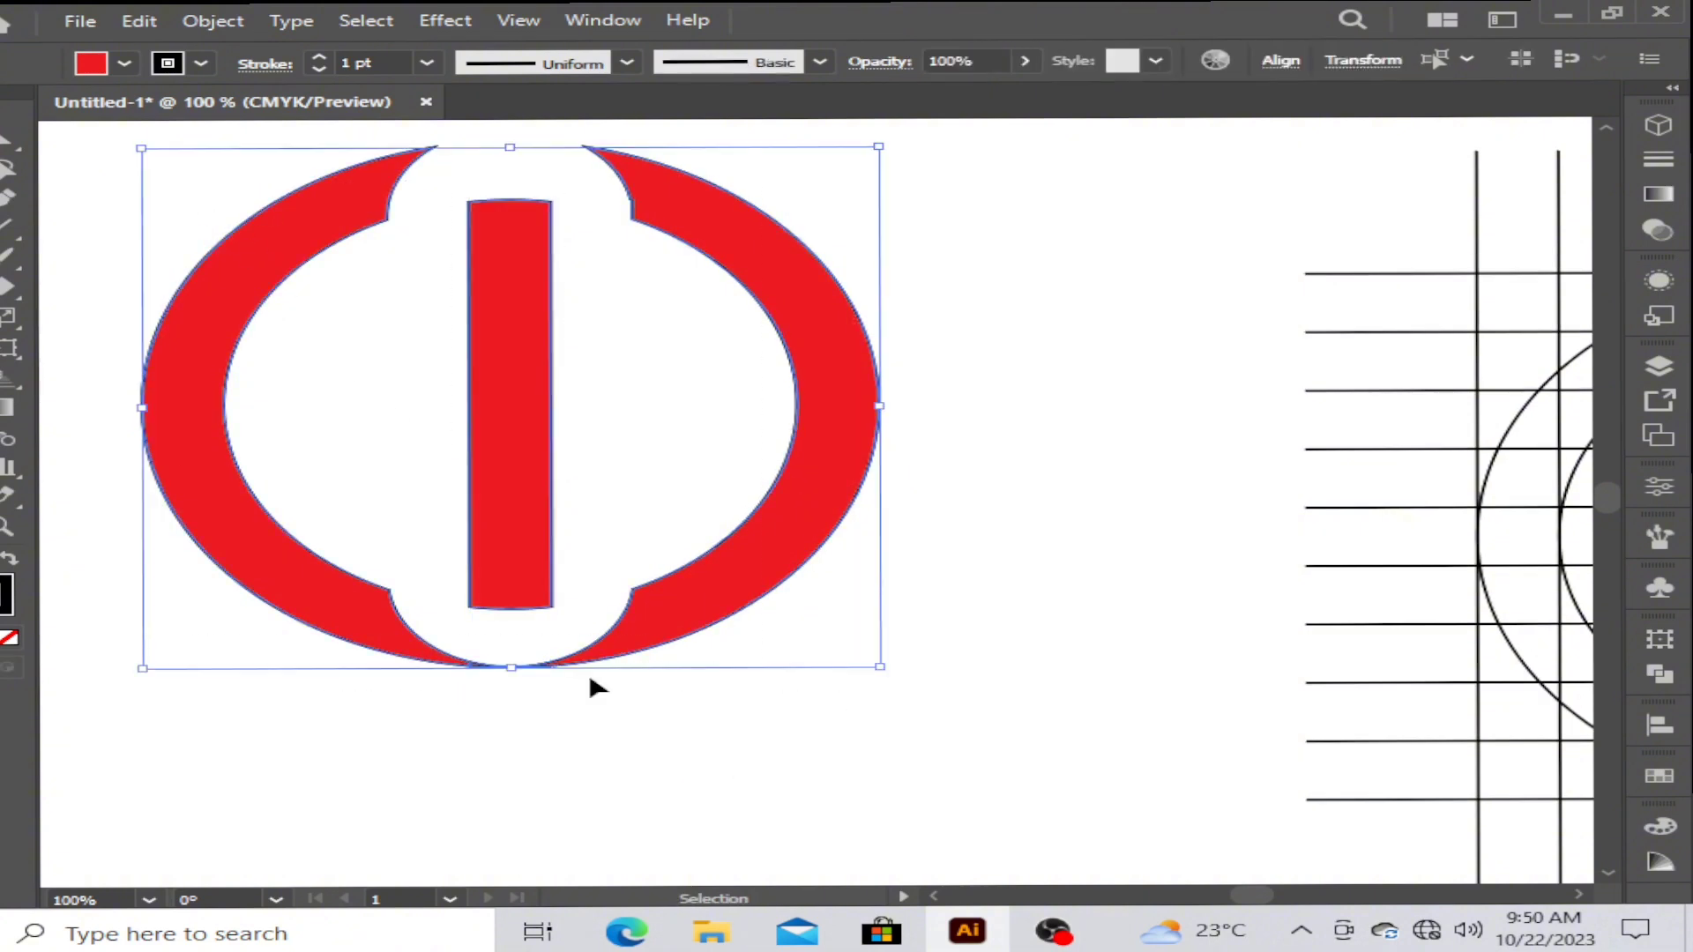
left_click(9, 637)
left_click(606, 664)
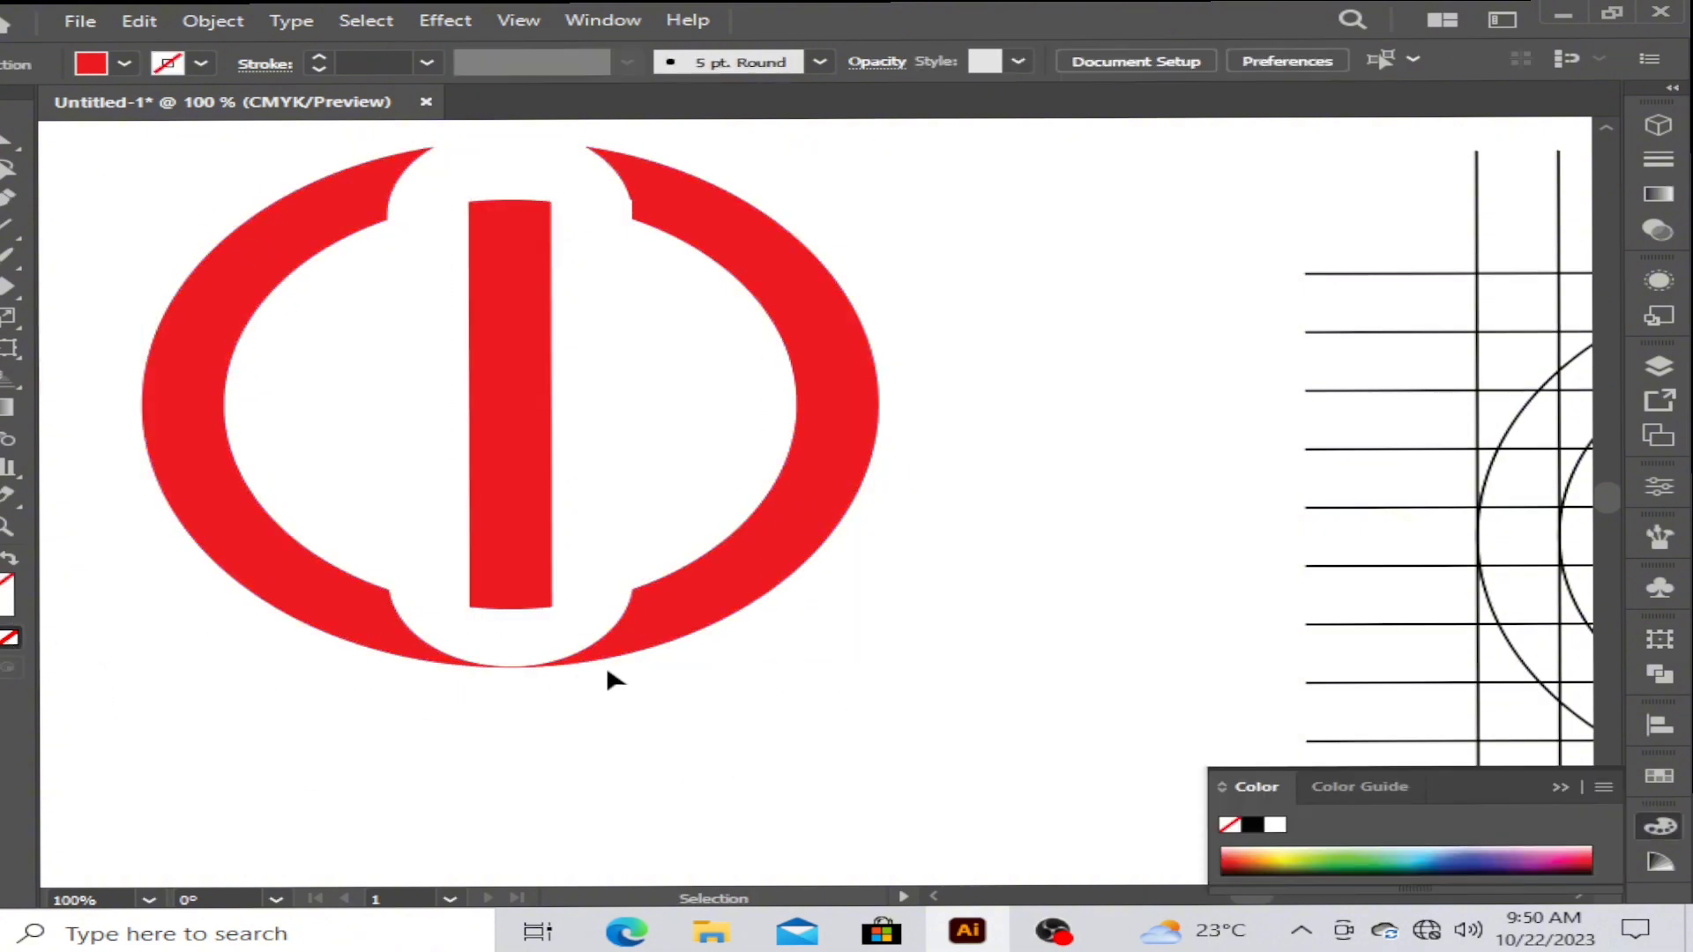
Draw a small red rectangle as wide as the center bar, just below it, covering the crescents' joined bottom tips
scroll(607, 664, "down", 1)
scroll(607, 667, "up", 2)
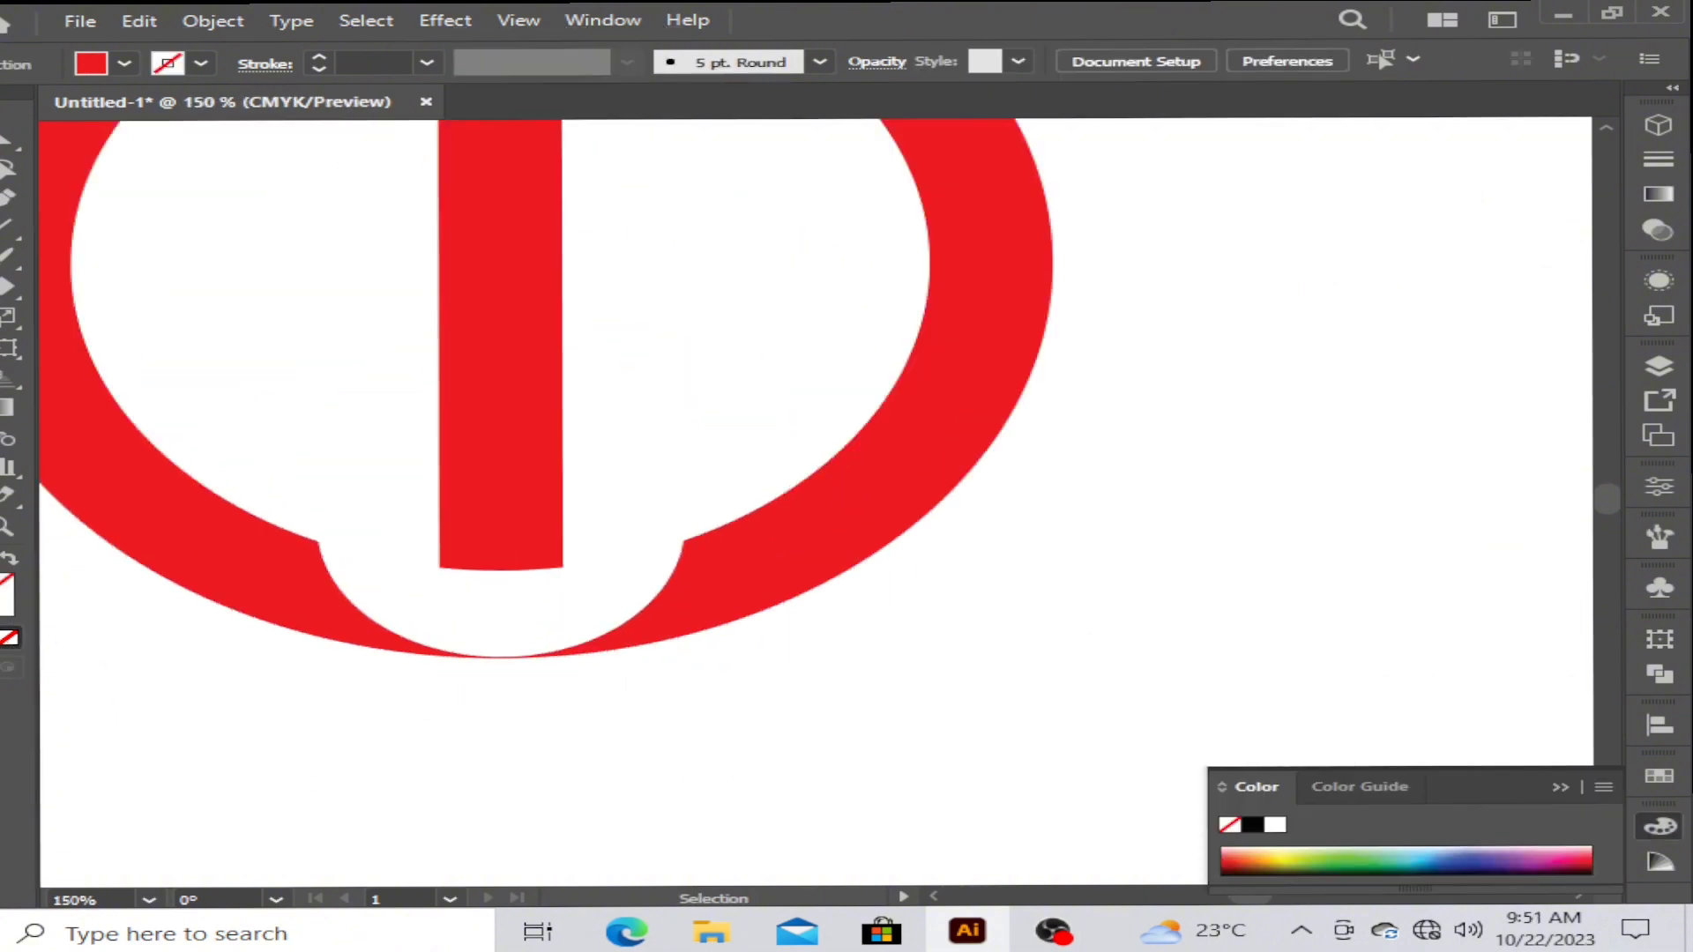
left_click(2, 256)
left_click(125, 257)
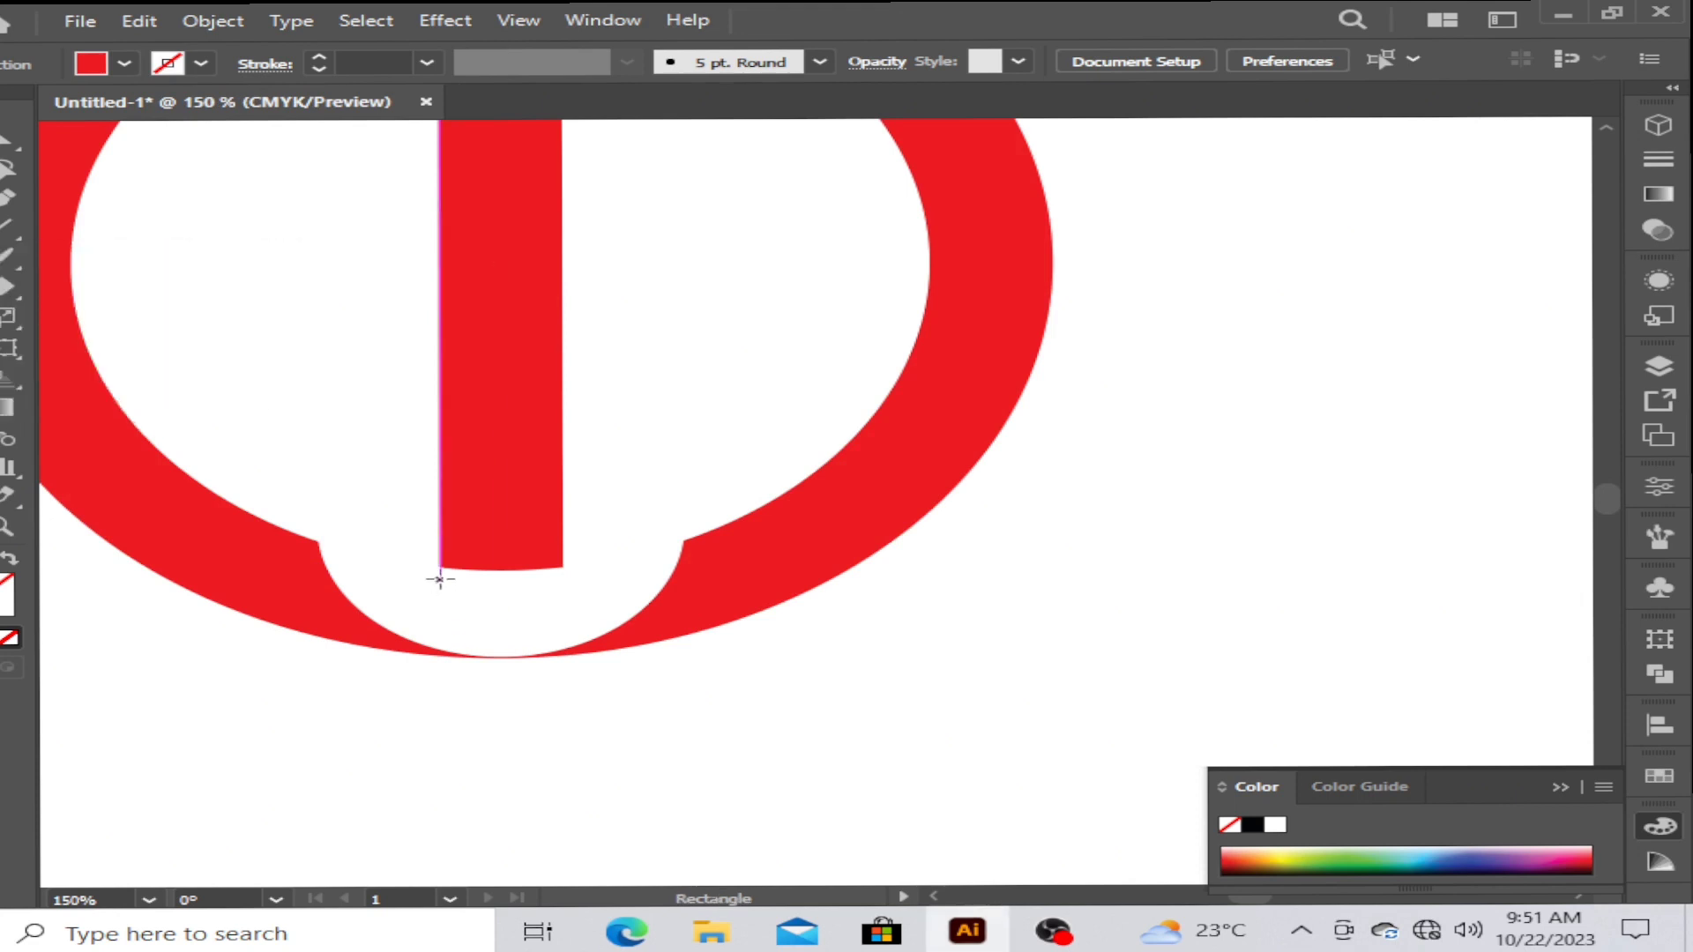
left_click_drag(440, 579, 561, 676)
key("v")
left_click(420, 351)
Remove the small rectangle and the crescent tips under it with Shape Builder, opening a gap below the center bar
scroll(422, 352, "down", 2)
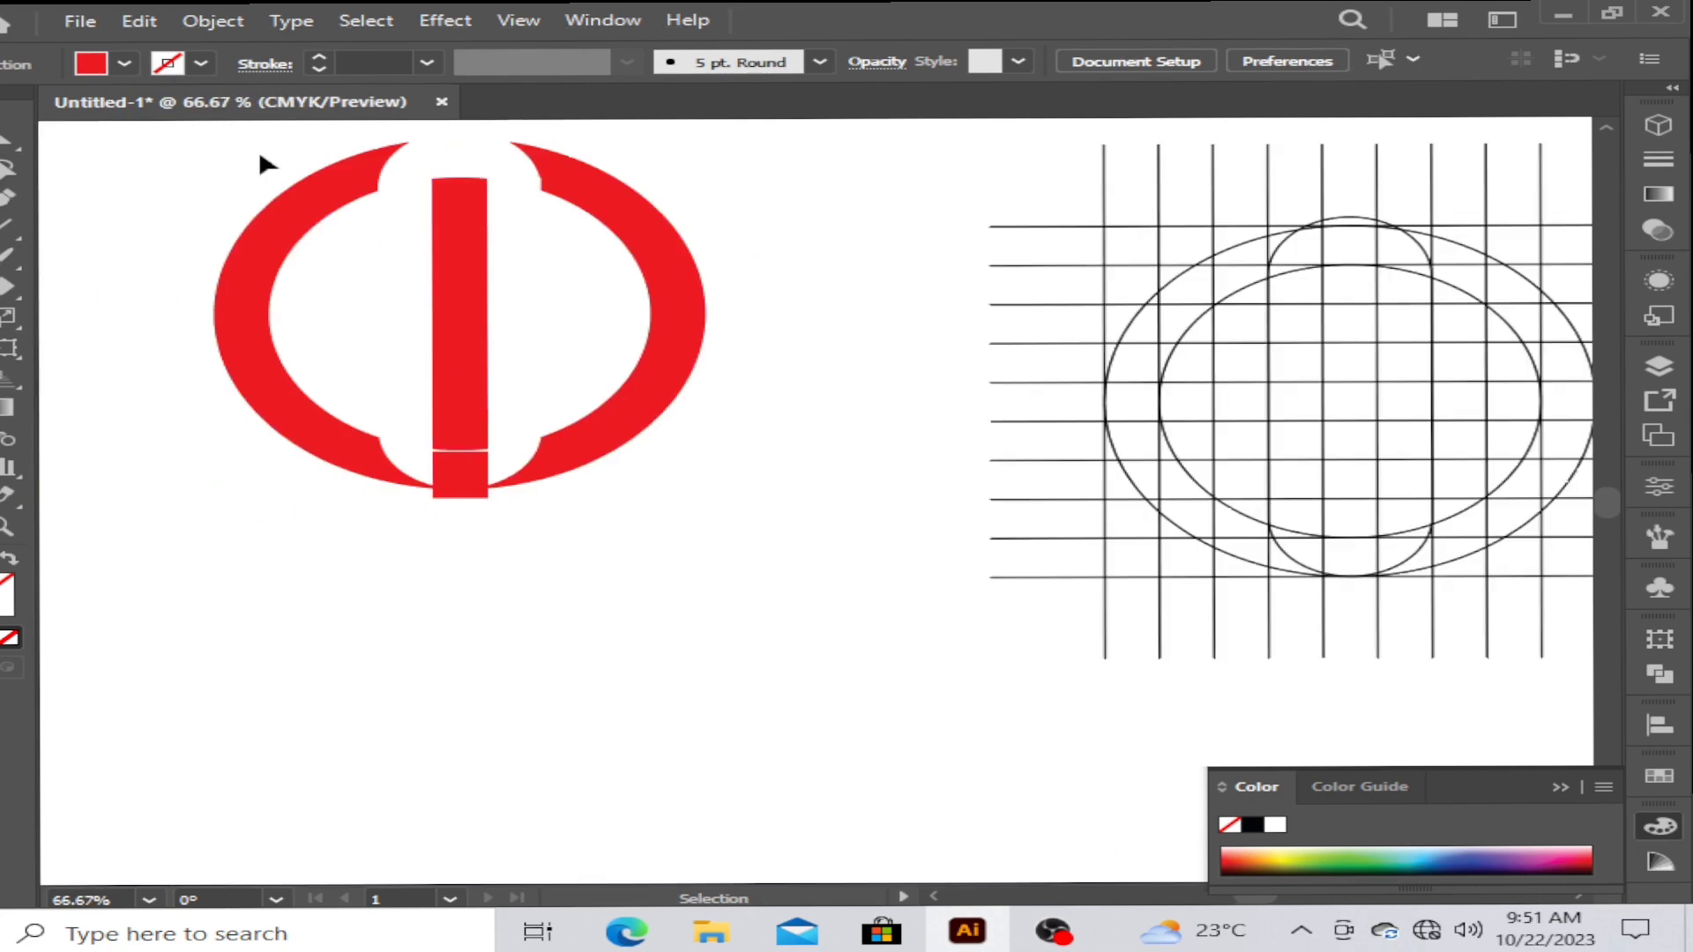
left_click_drag(257, 150, 682, 546)
left_click(9, 374)
left_click(132, 405)
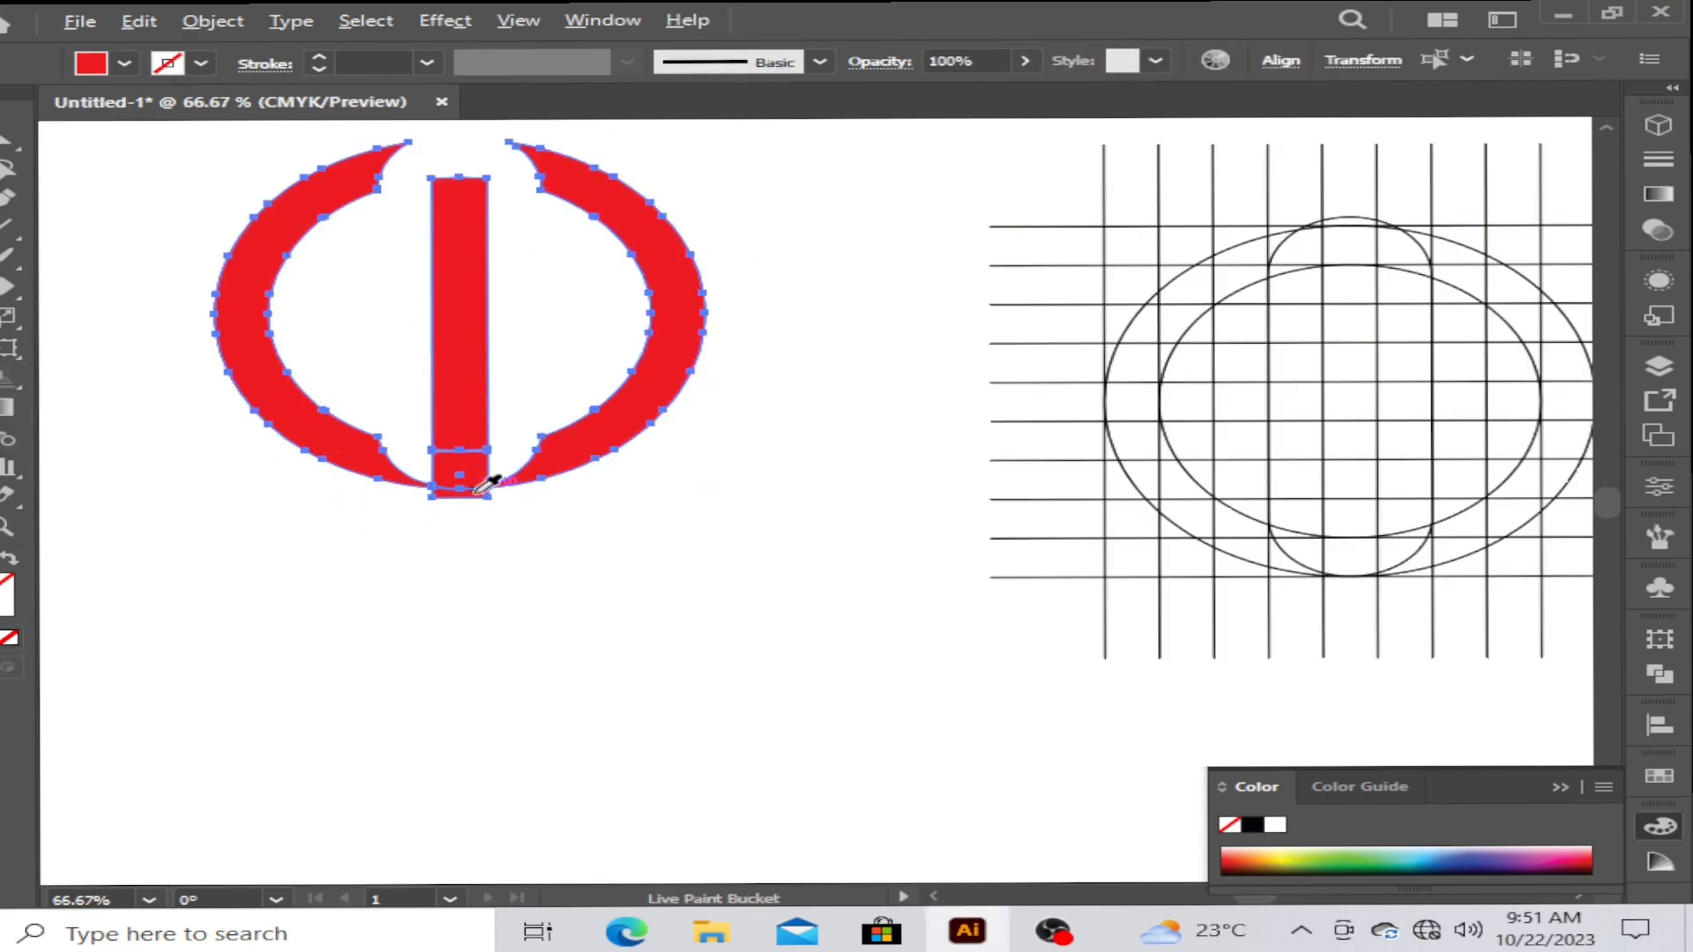
left_click(9, 375)
left_click(123, 372)
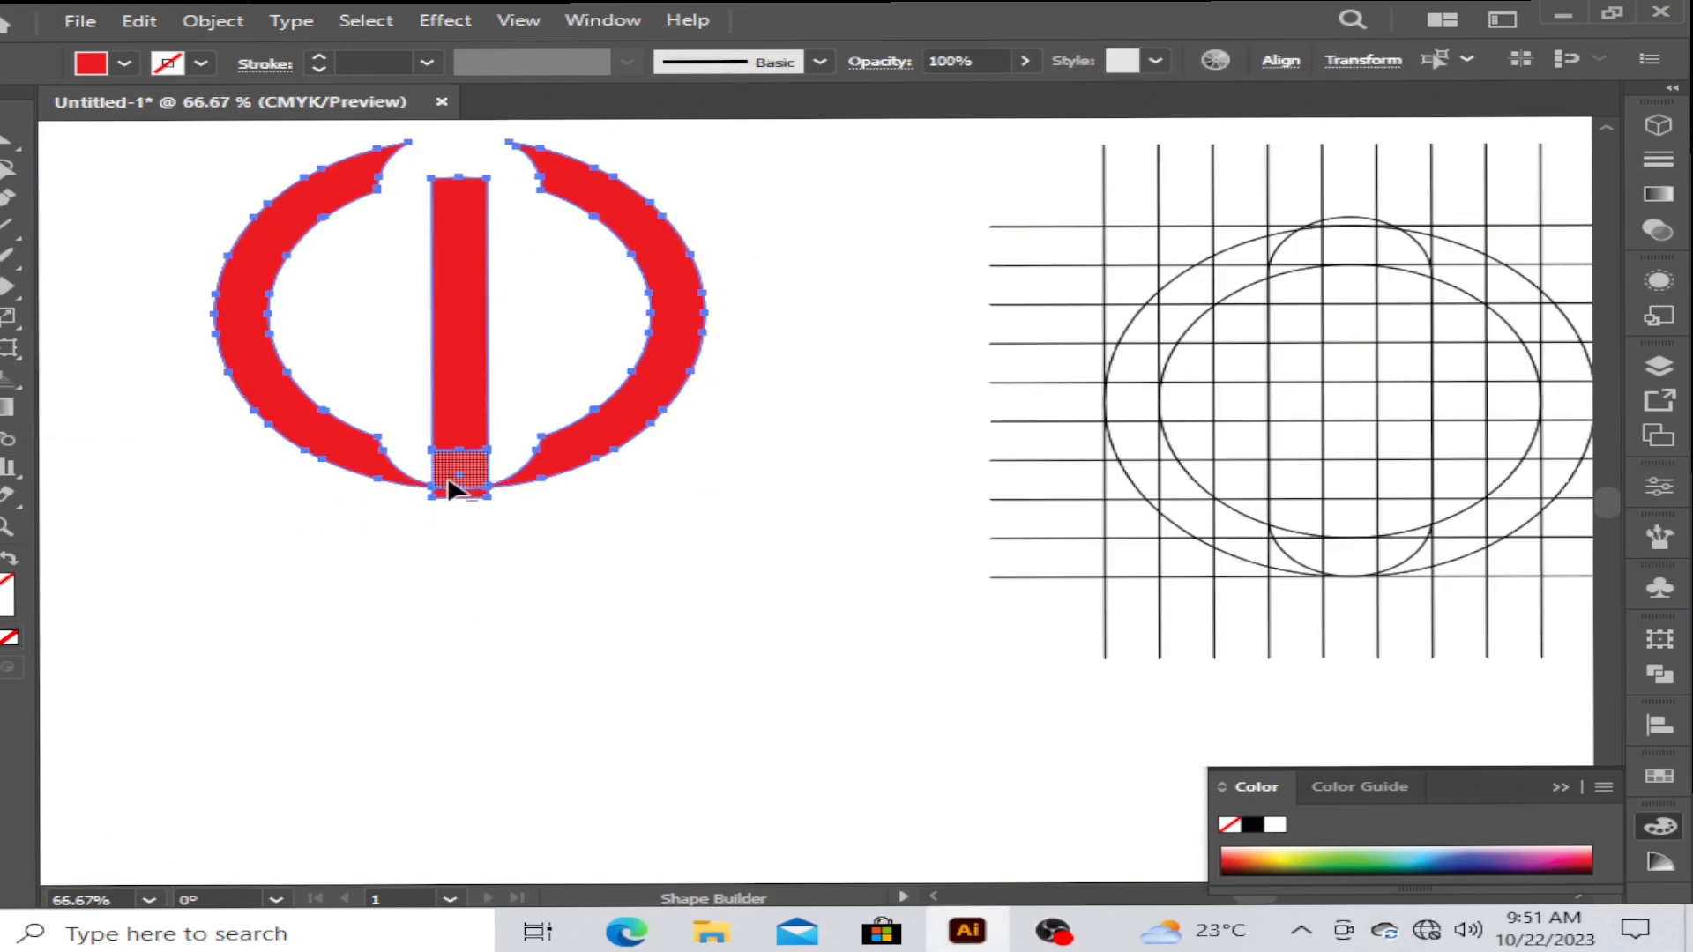
left_click(455, 499, "alt")
key("v")
left_click(76, 197)
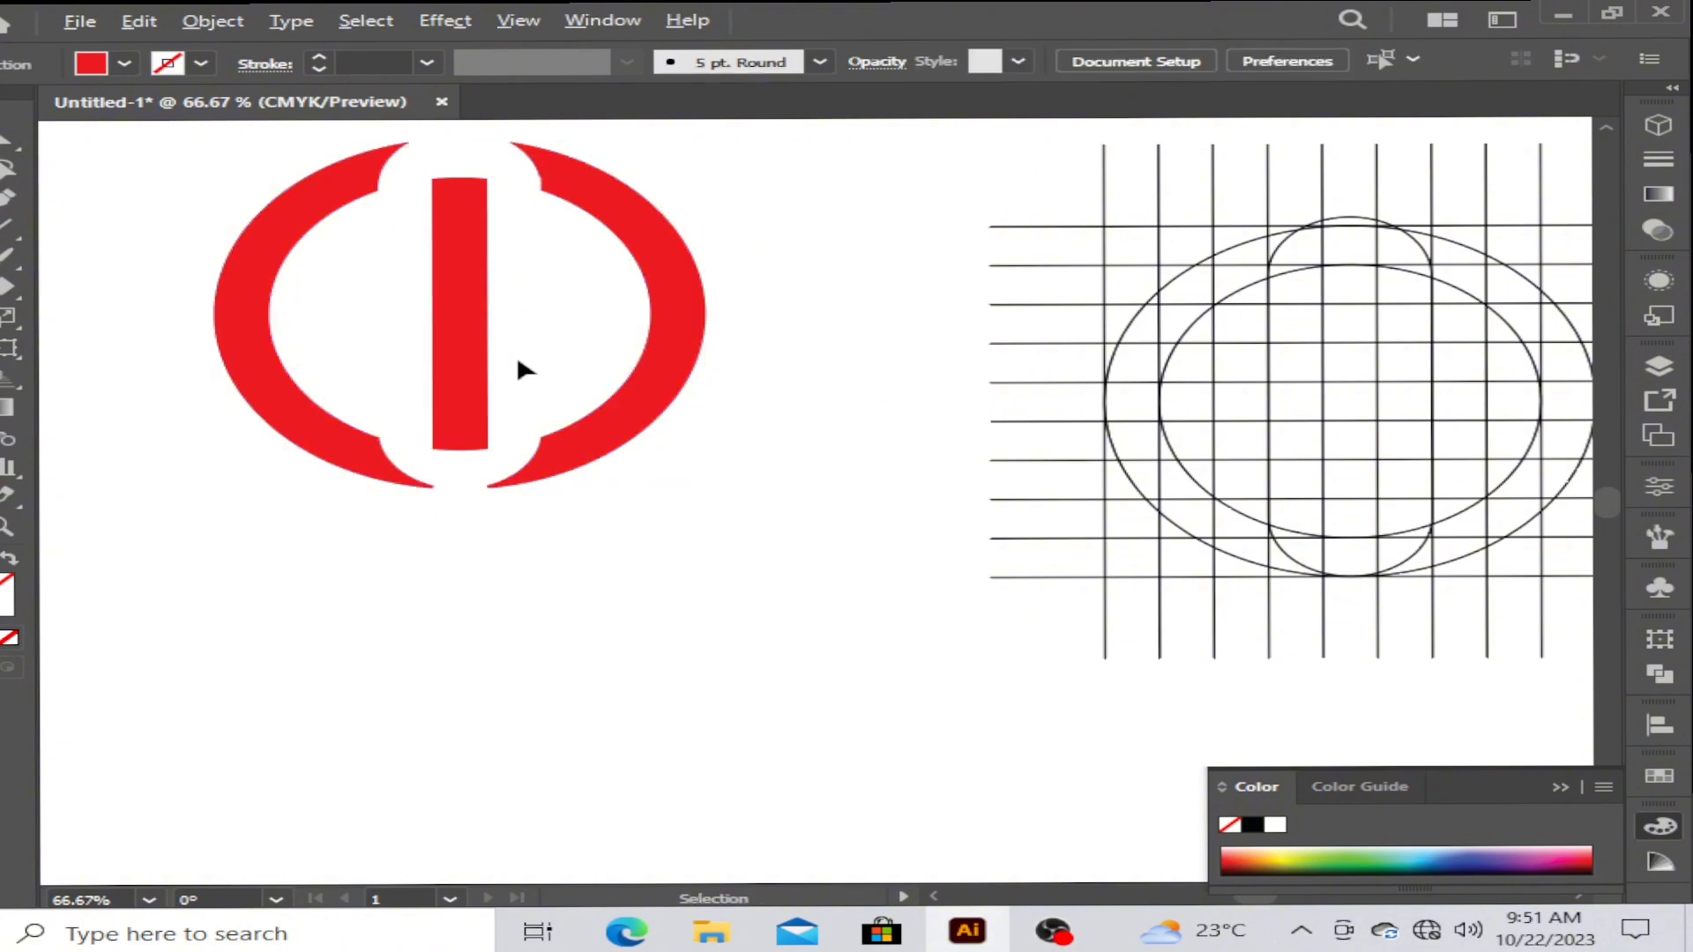
Select the whole red logo and move it down beside the construction grid
scroll(516, 355, "down", 1)
left_click_drag(412, 274, 569, 439)
left_click_drag(485, 374, 382, 467)
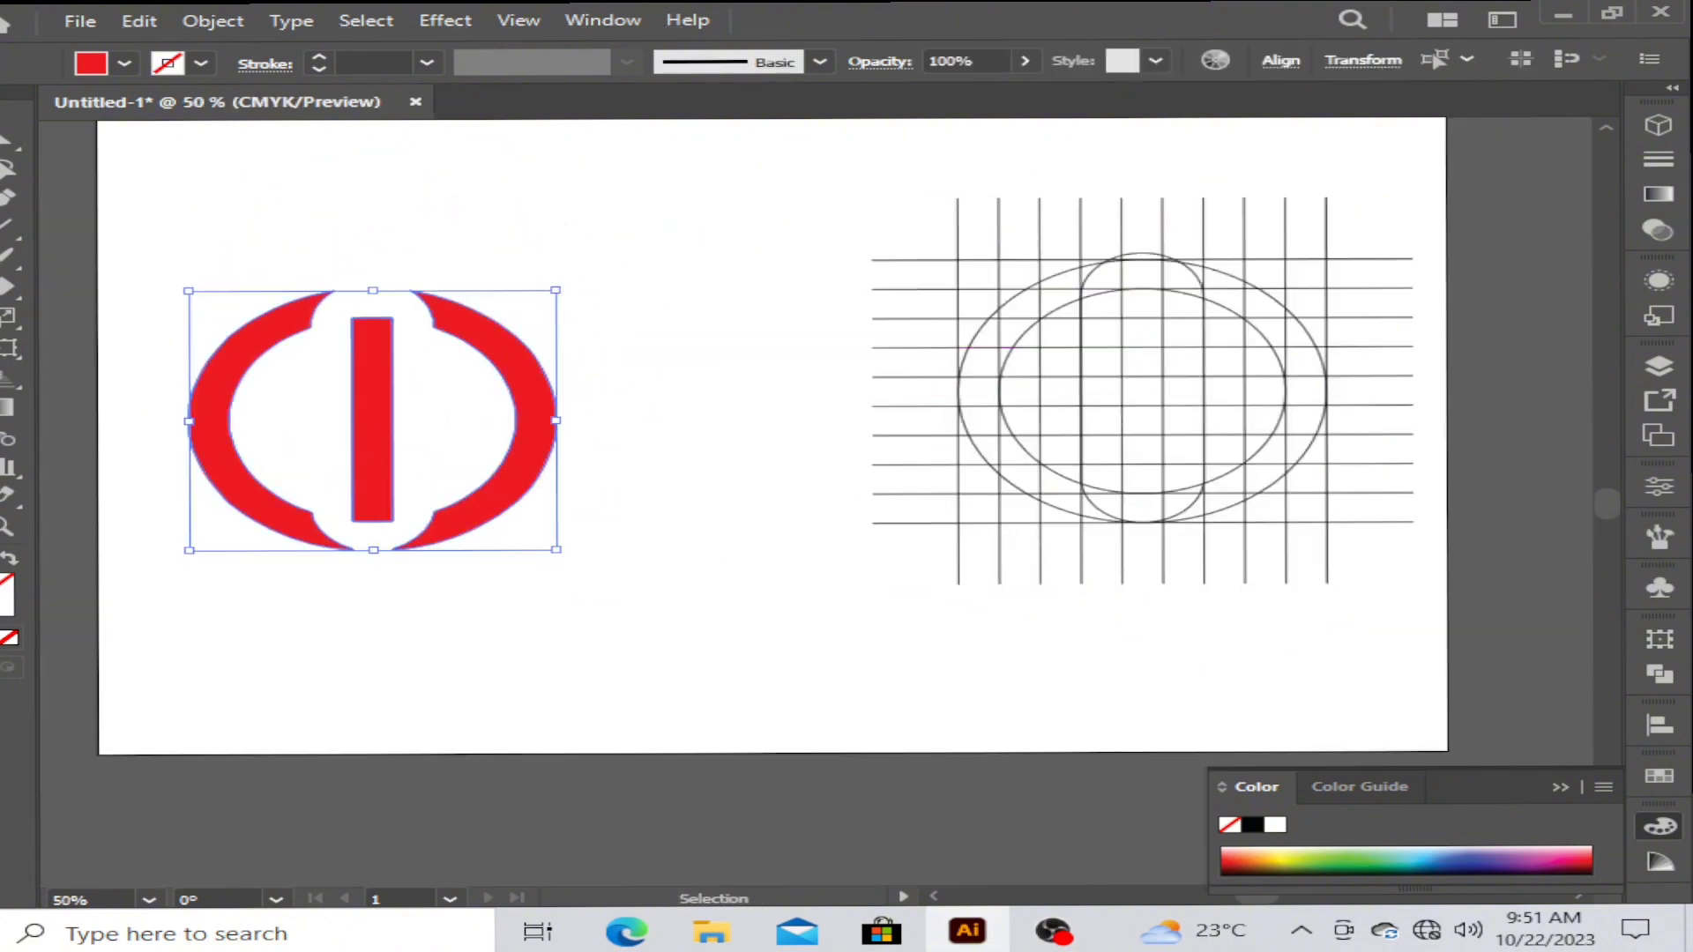
Set the logo's fill color to black, 000000
double_click(3, 578)
type("000000")
left_click(1442, 299)
left_click(605, 317)
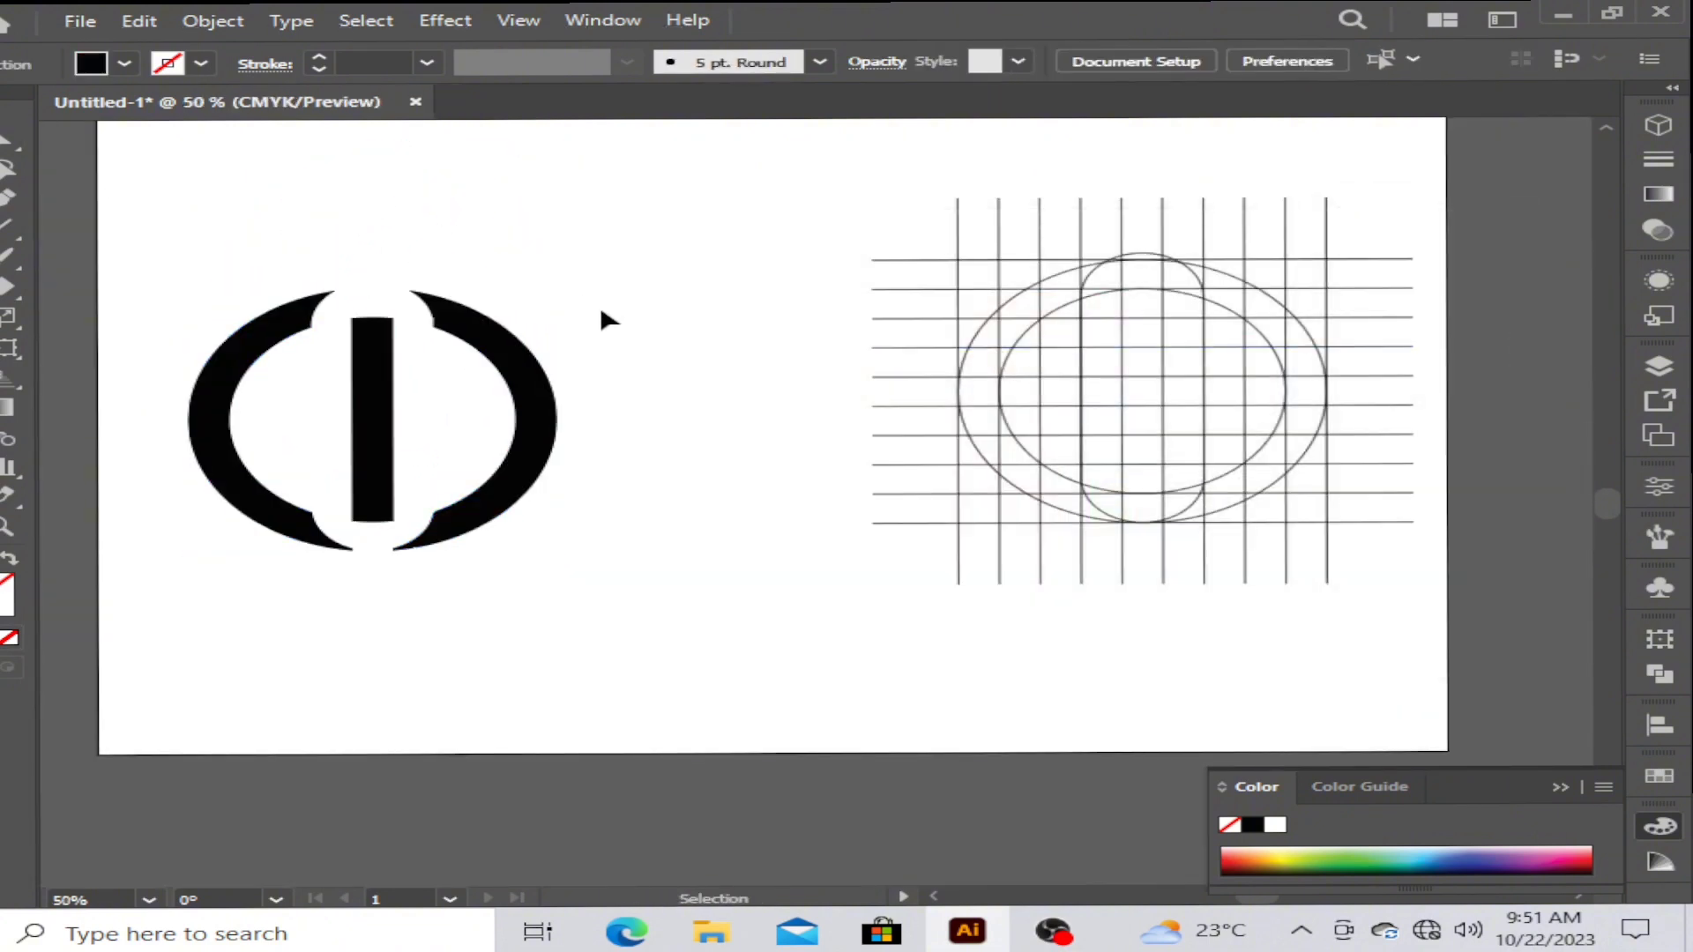
Select the construction grid, set a red fill and merge the column of cells beside its center with Shape Builder, including both curved tips
left_click_drag(626, 409, 592, 498)
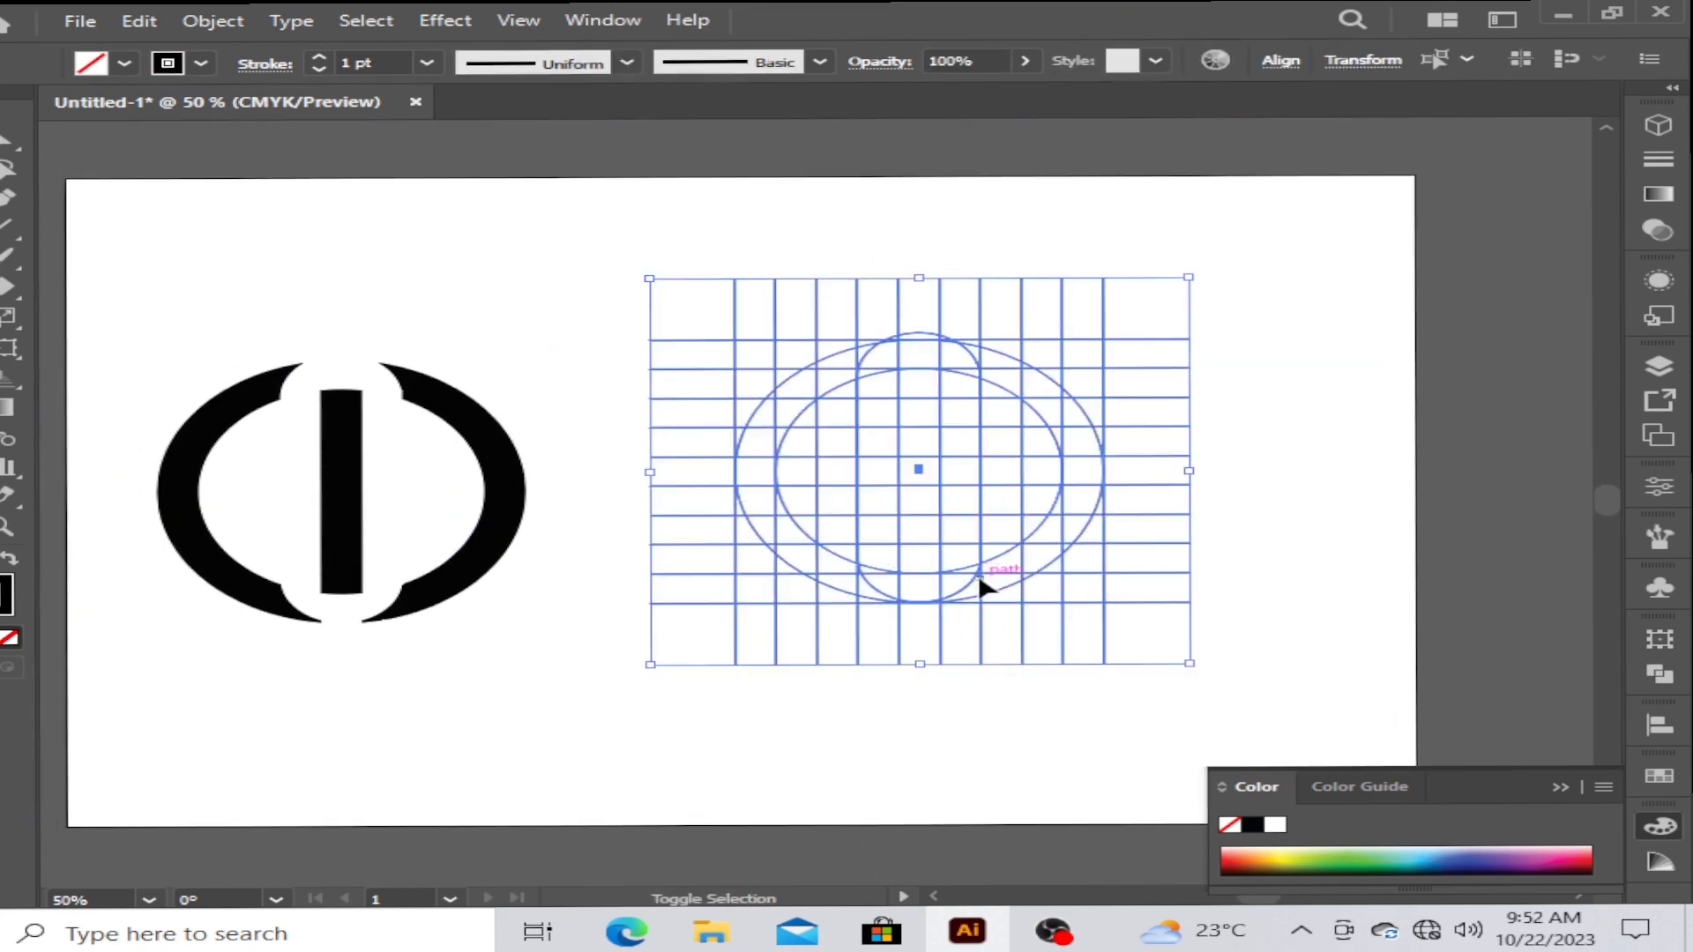
key("shift+m")
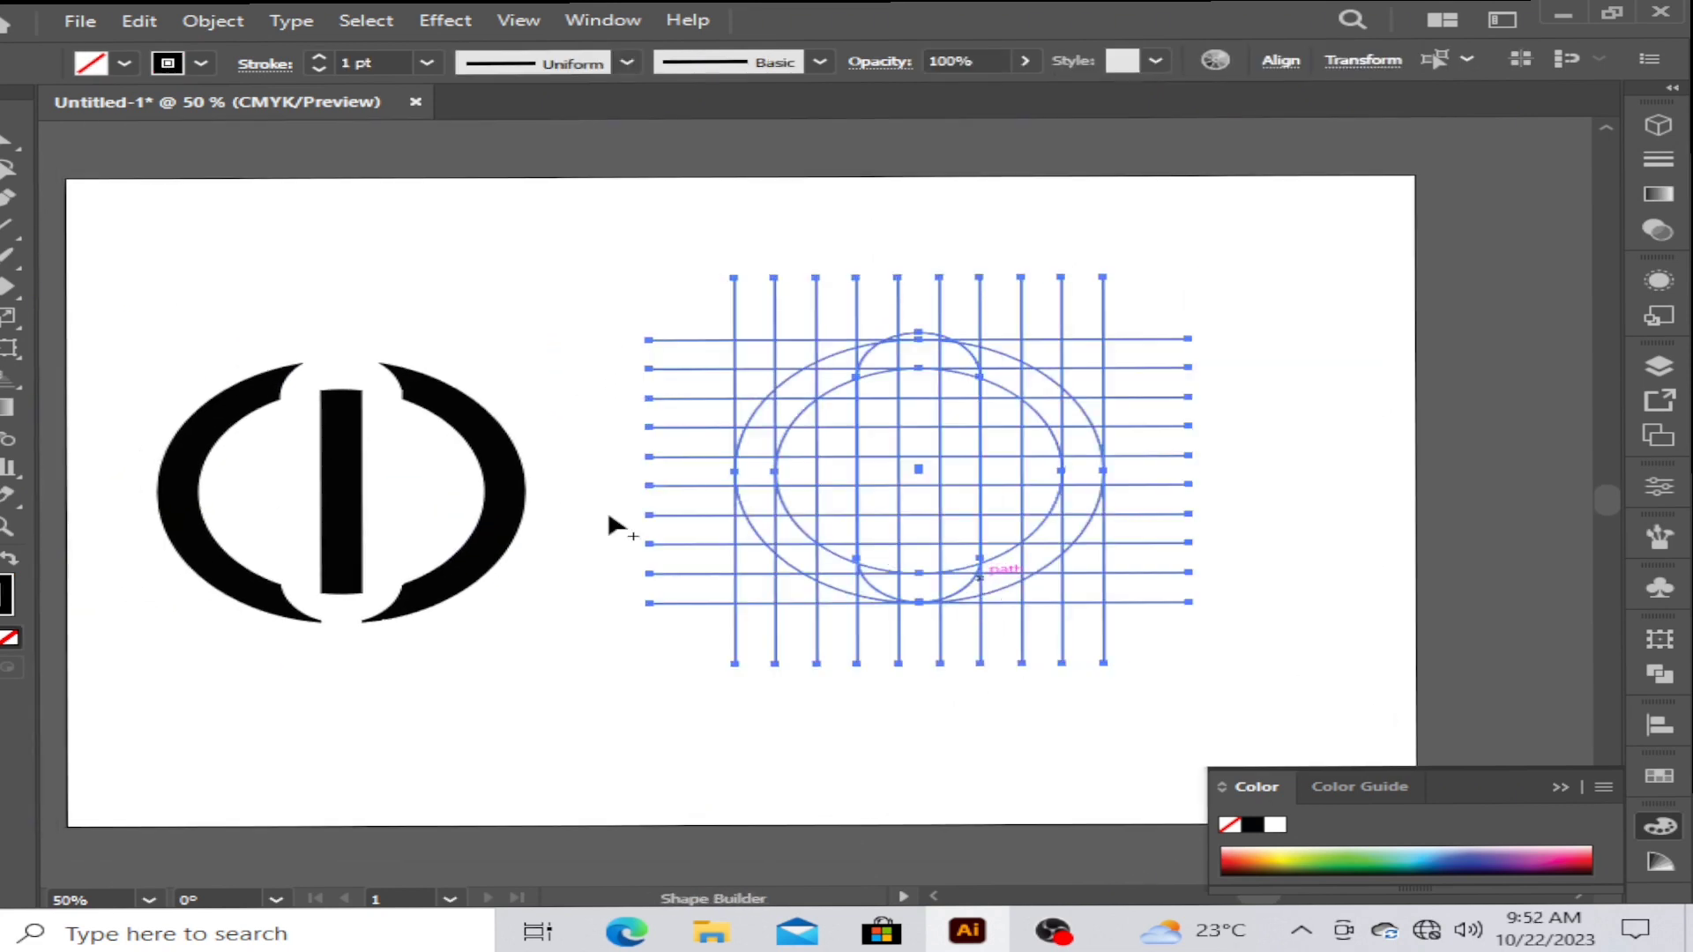
left_click(89, 64)
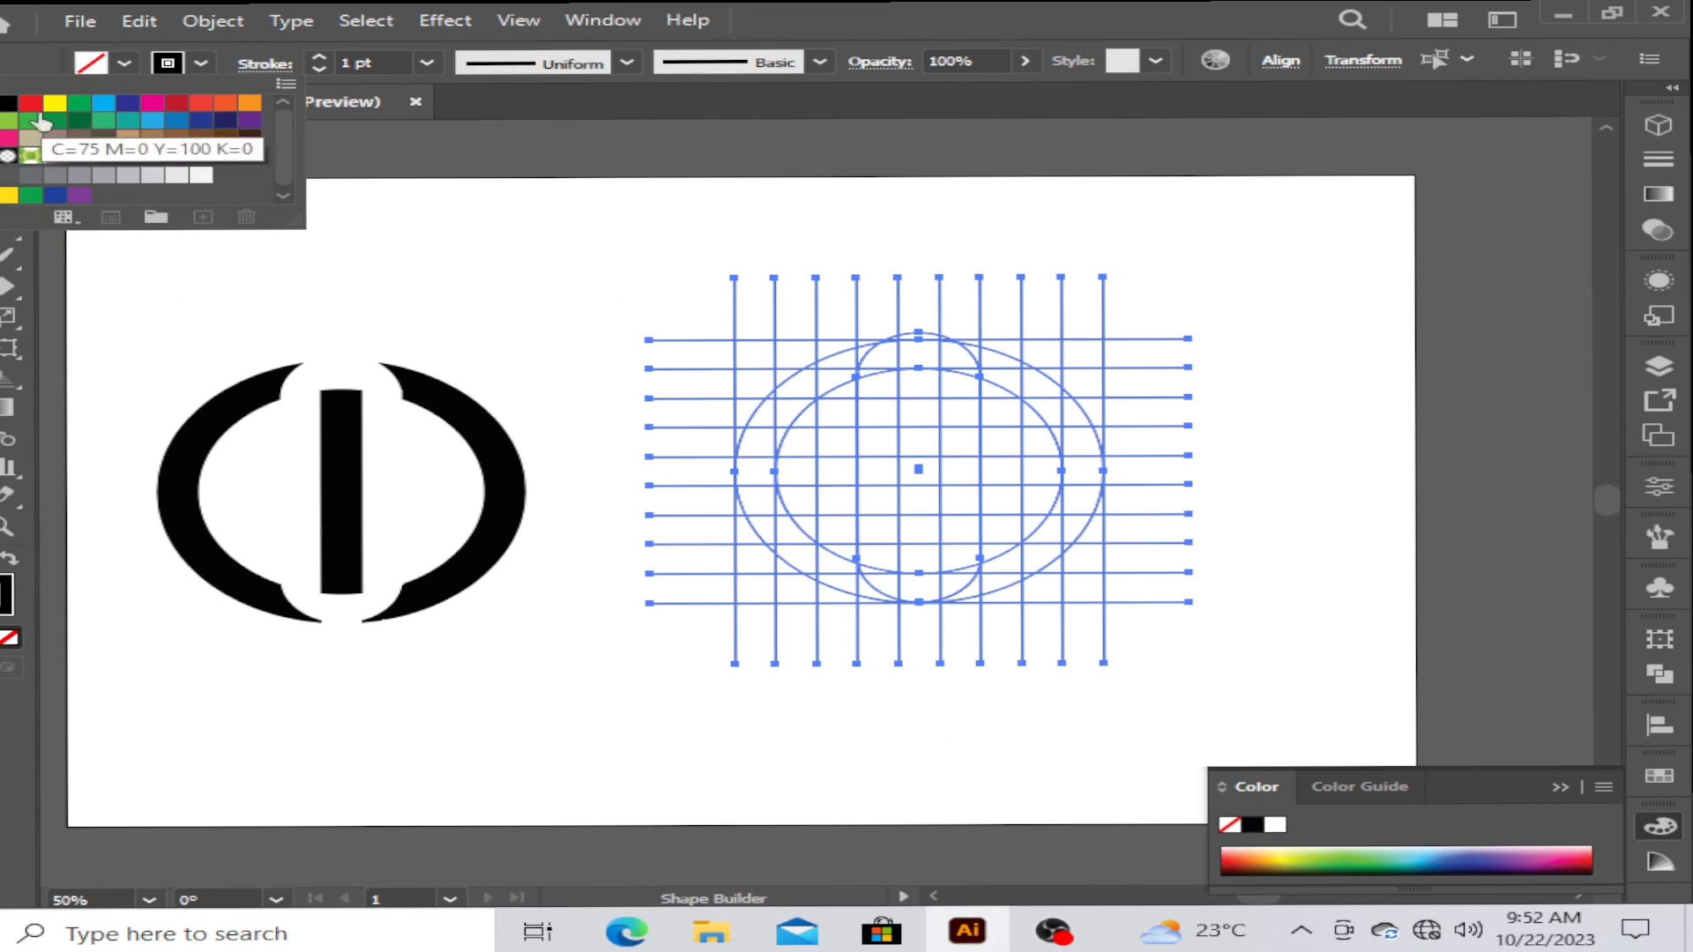
left_click(33, 119)
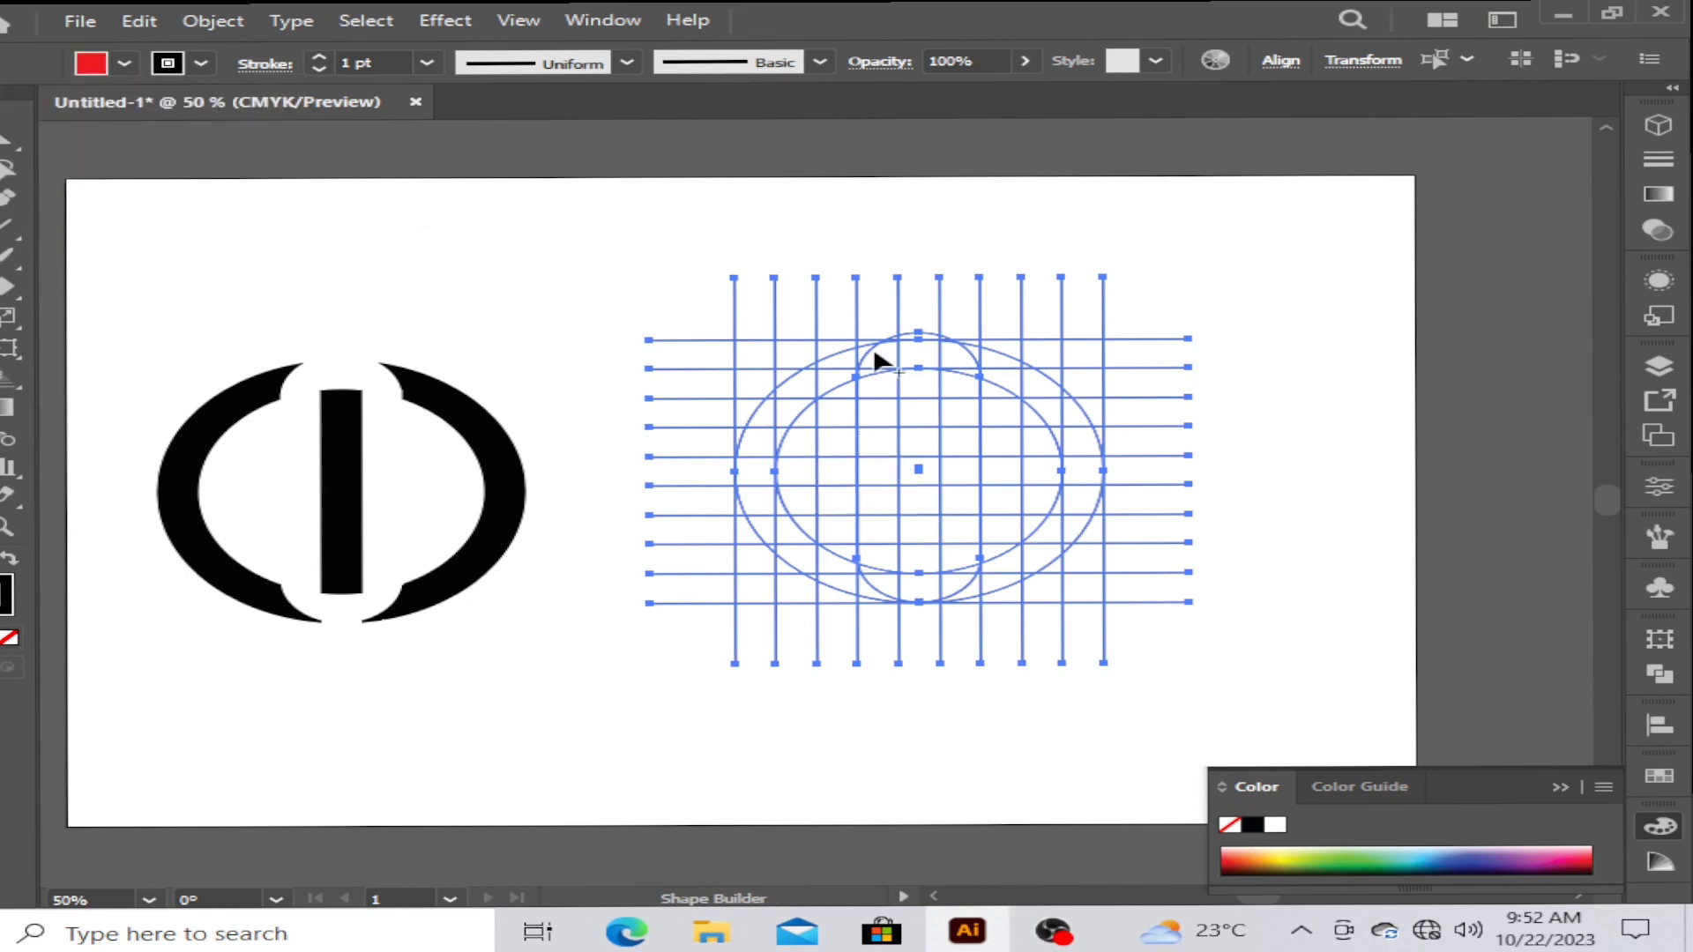
scroll(875, 344, "up", 2)
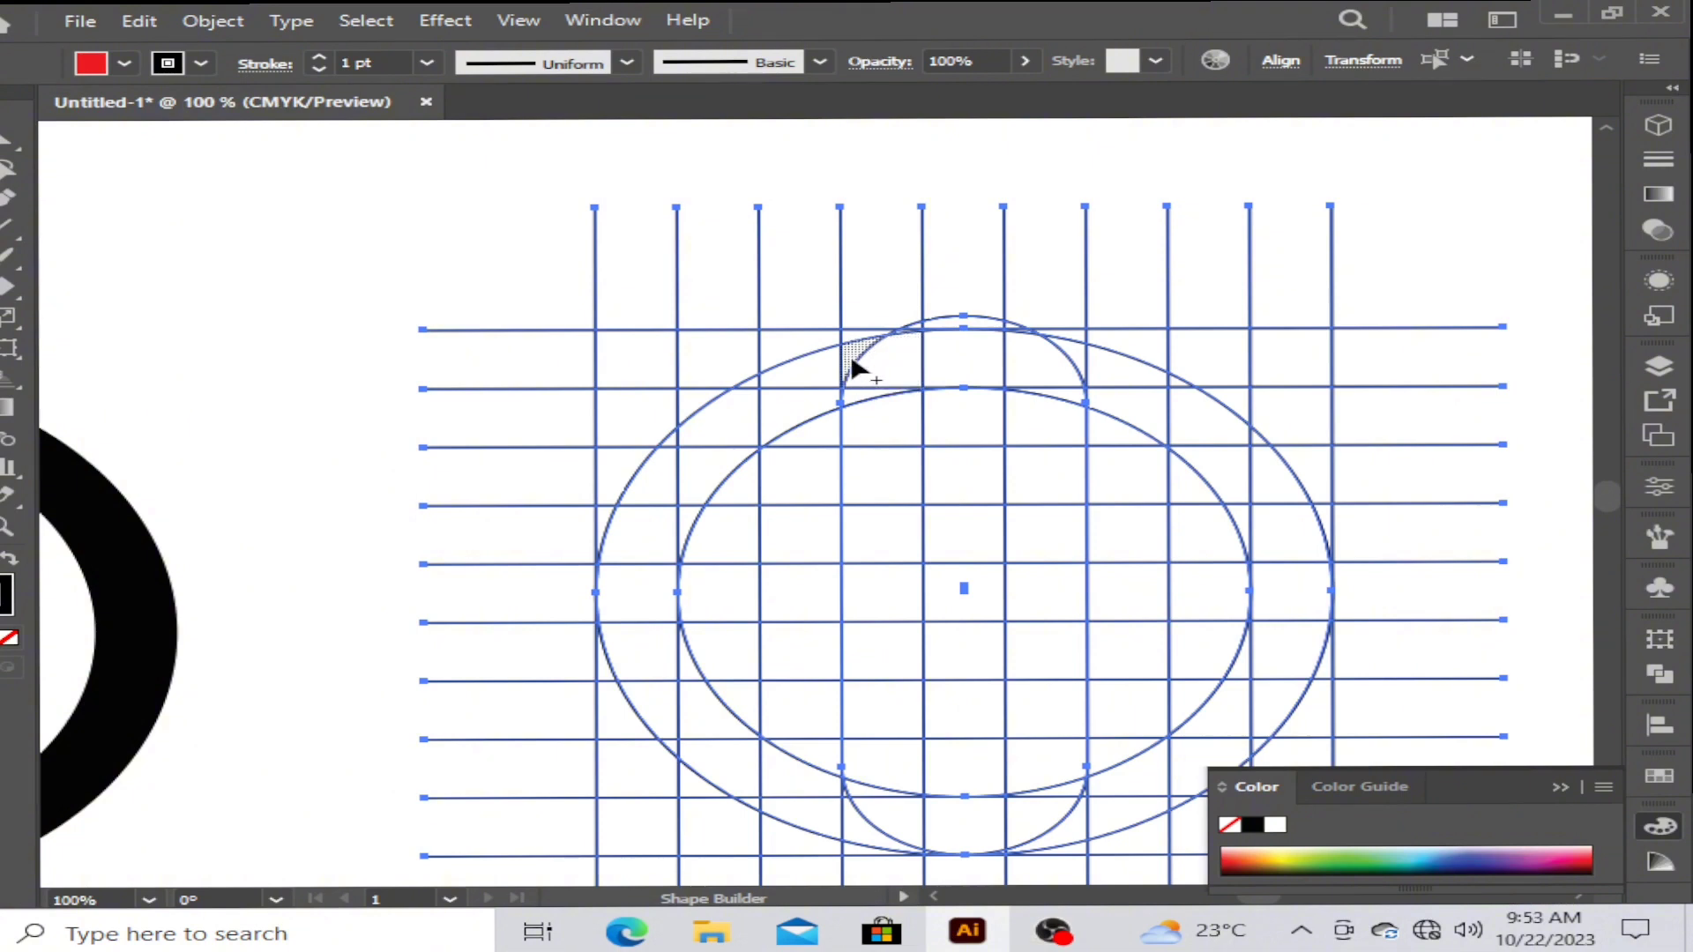
mouse_move(861, 358)
left_mouse_down()
mouse_move(820, 397)
mouse_move(798, 736)
mouse_move(864, 842)
left_mouse_up()
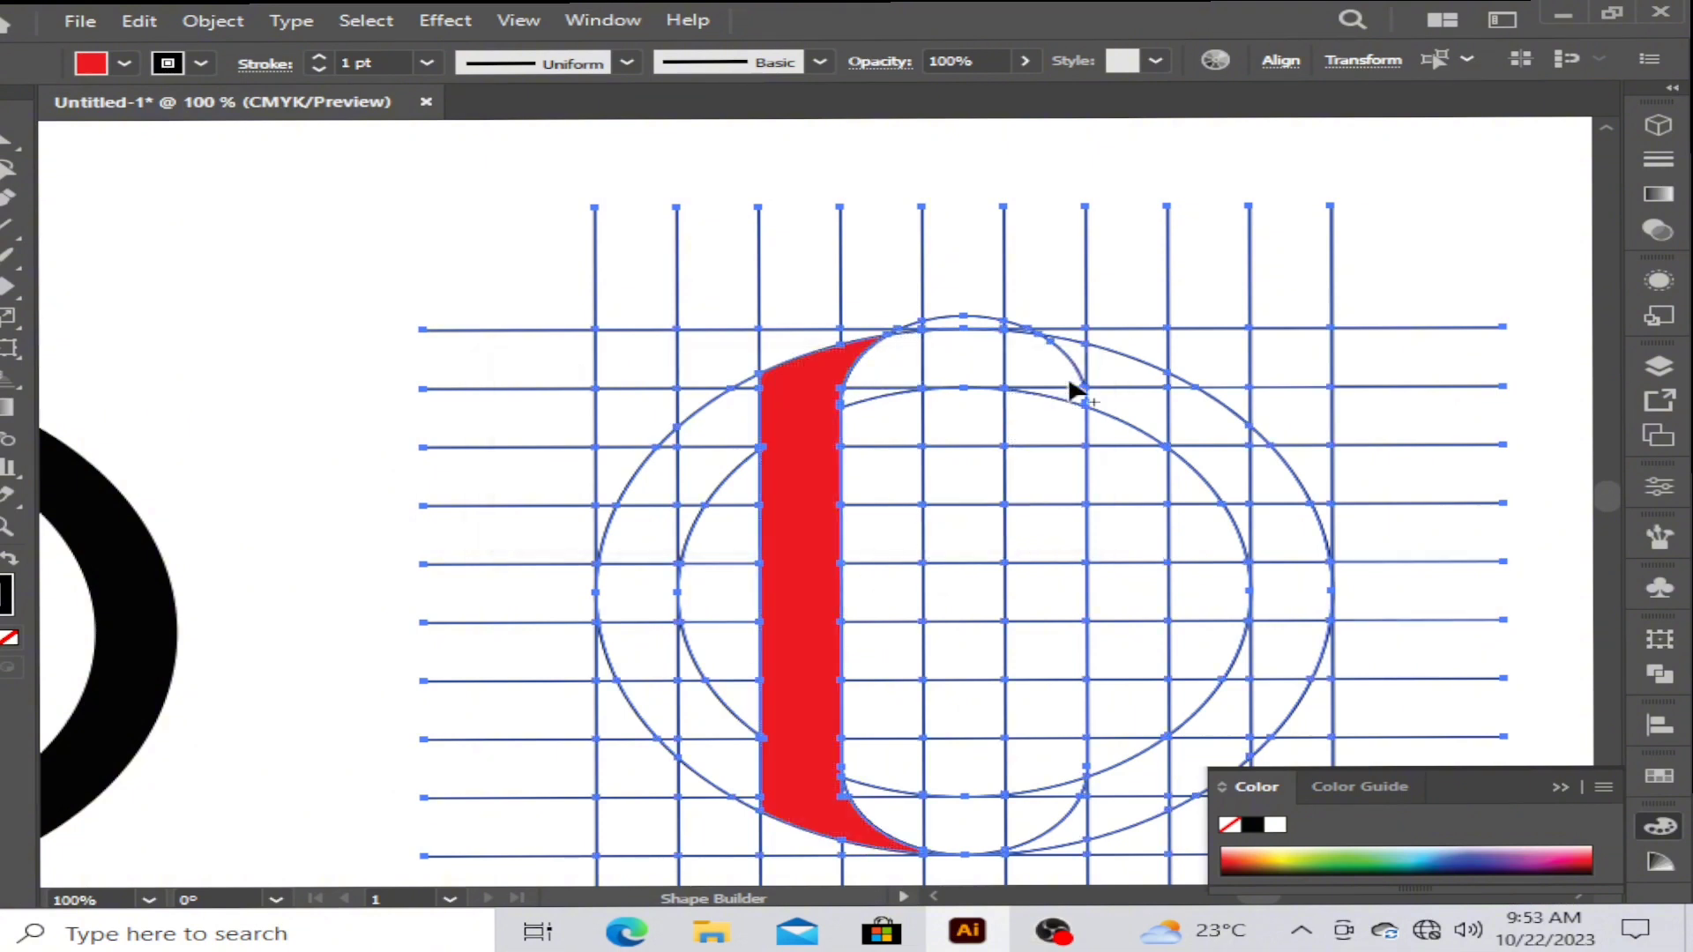
Merge the matching column on the other side of center with Shape Builder, then merge the left ring cells and a crossbar into an A
mouse_move(1127, 399)
left_mouse_down()
mouse_move(1141, 820)
mouse_move(1077, 834)
left_mouse_up()
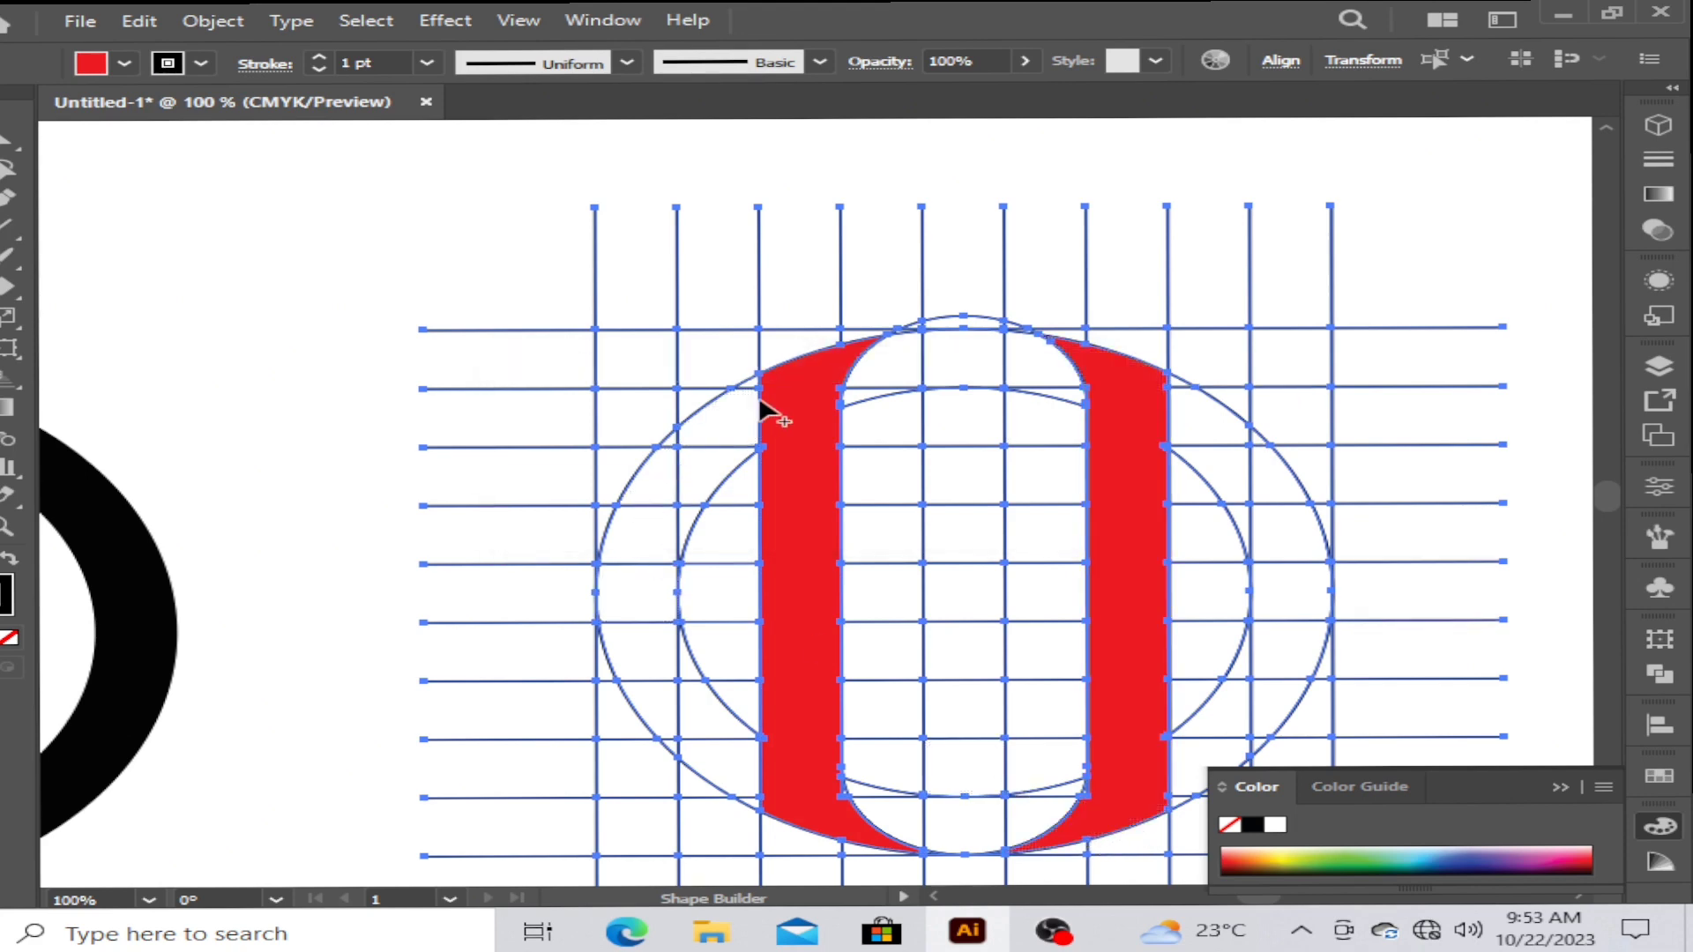
mouse_move(763, 408)
left_mouse_down()
mouse_move(692, 481)
mouse_move(679, 741)
left_mouse_up()
left_click_drag(660, 590, 799, 594)
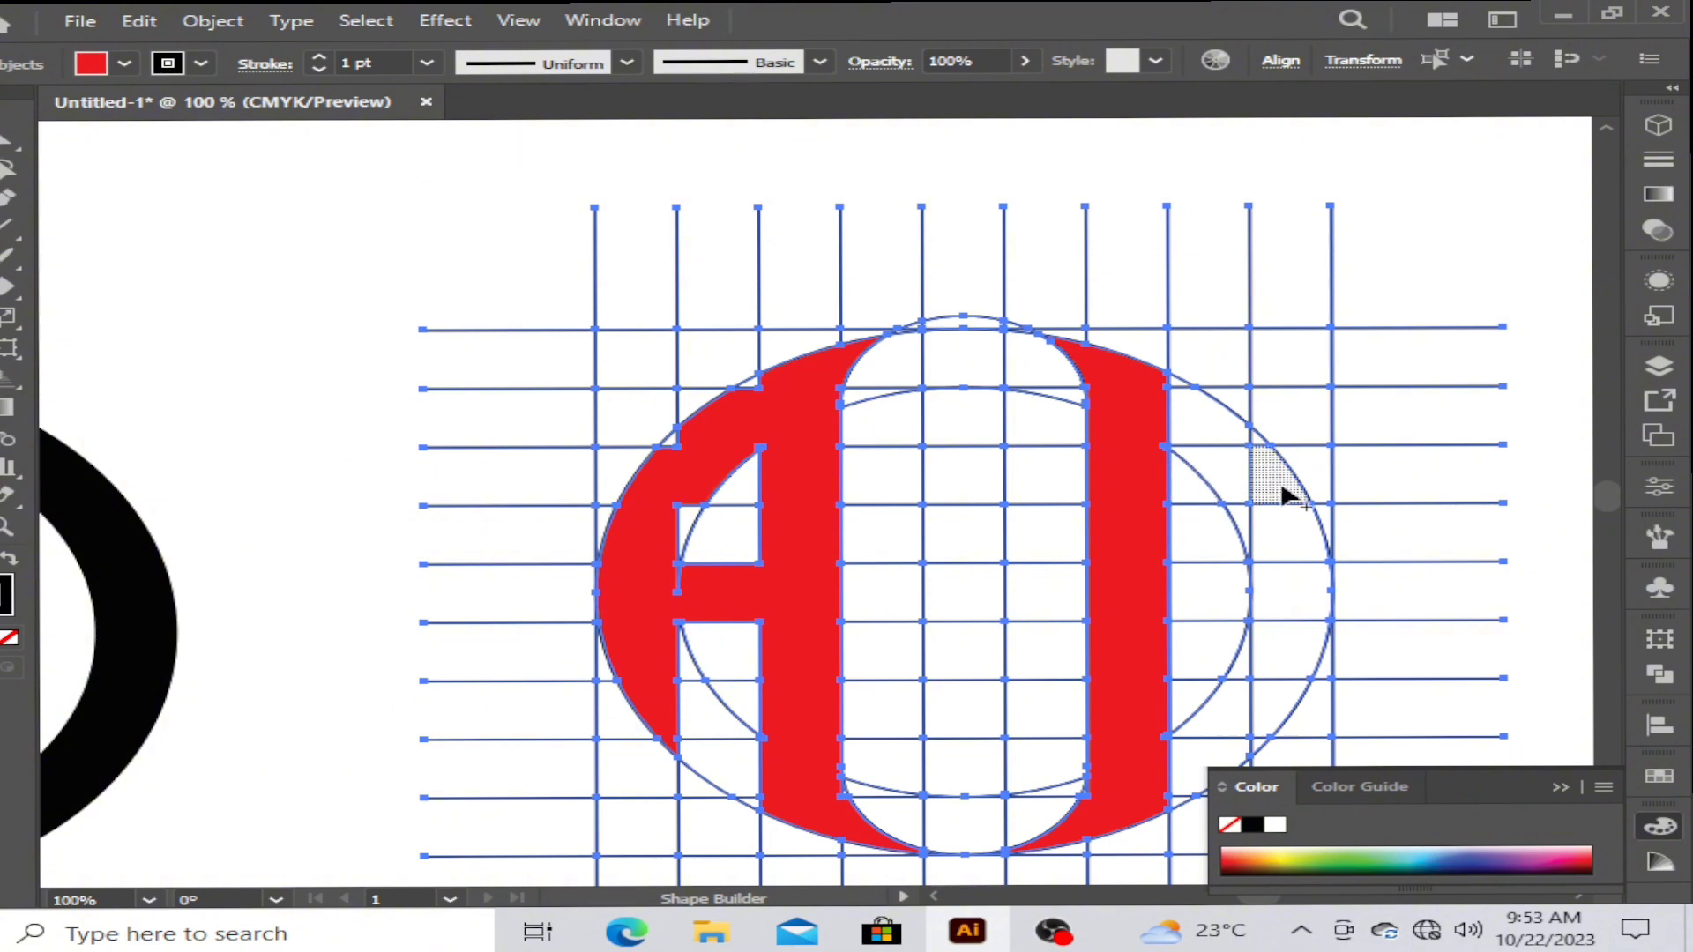
Merge the right ring's upper and lower arms and a middle bar into the right column with Shape Builder, forming an E
left_click_drag(1186, 428, 1193, 443)
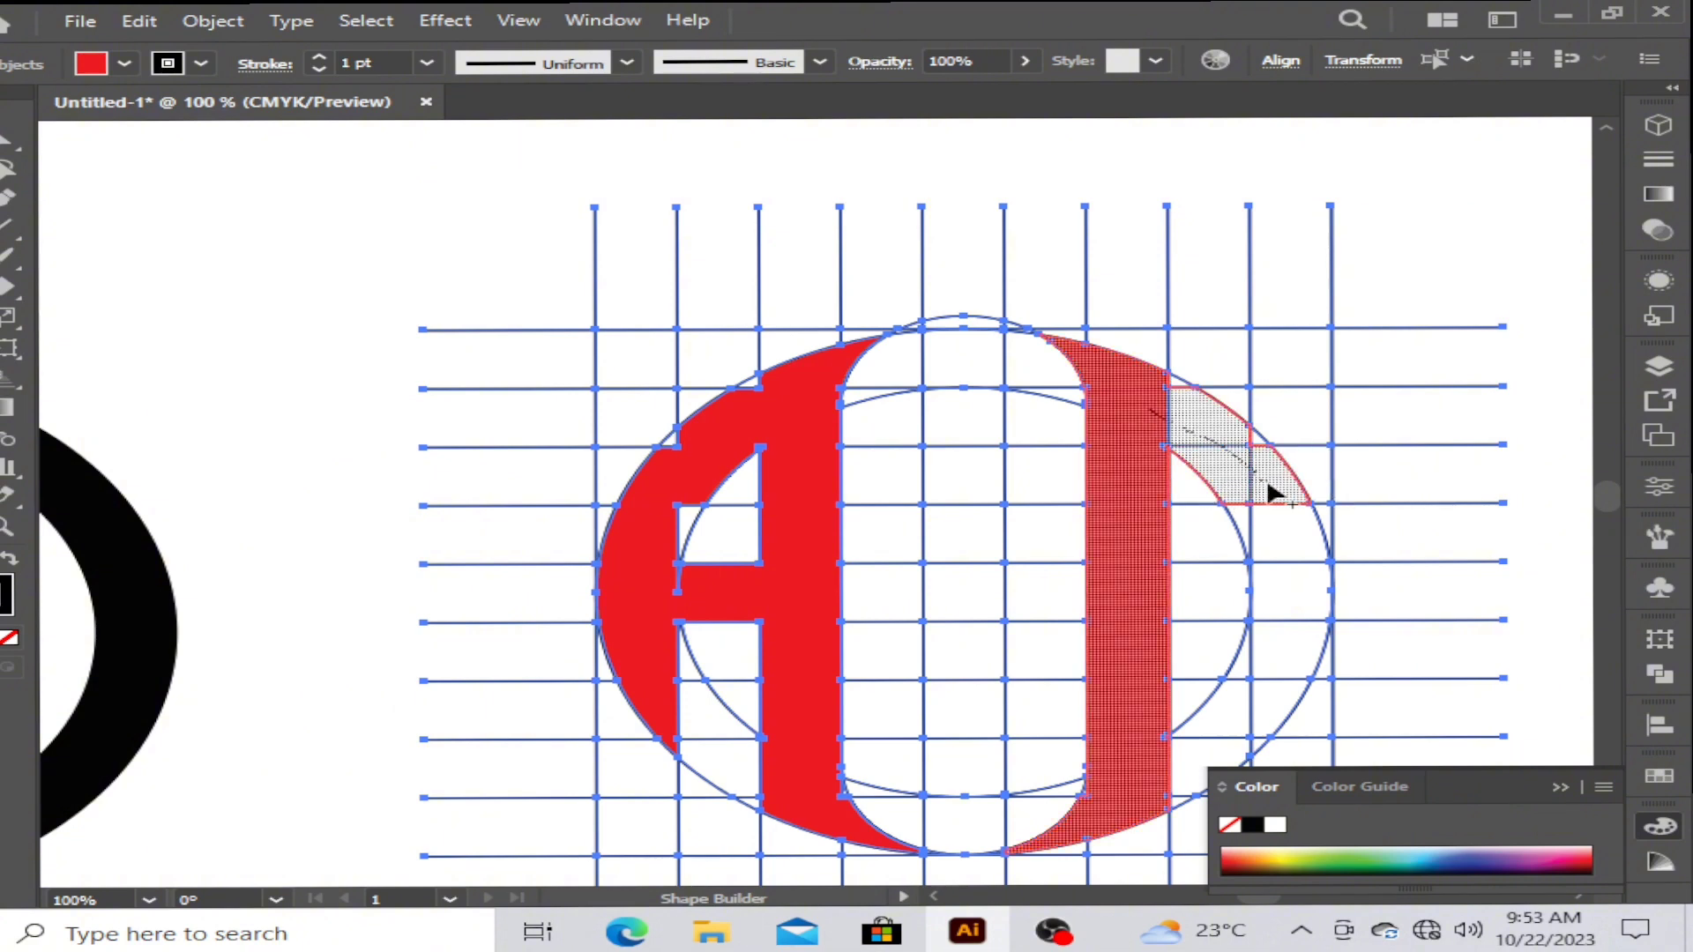
left_click_drag(1280, 500, 1295, 508)
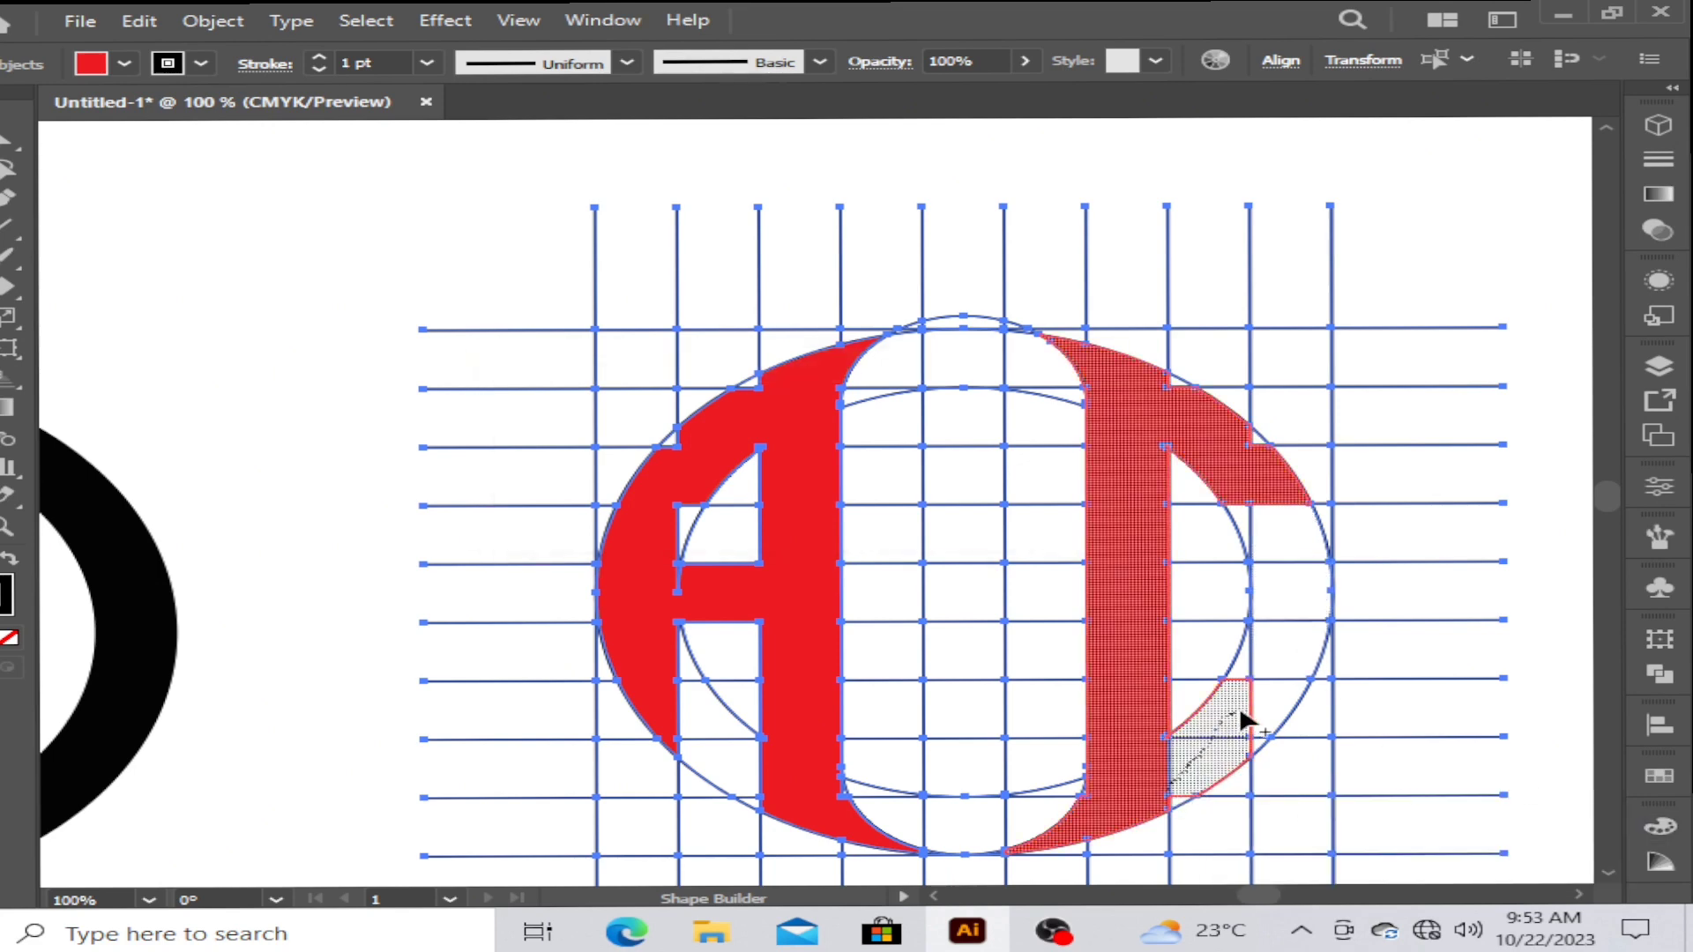
mouse_move(1243, 719)
left_mouse_down()
mouse_move(1275, 679)
mouse_move(1263, 657)
left_mouse_up()
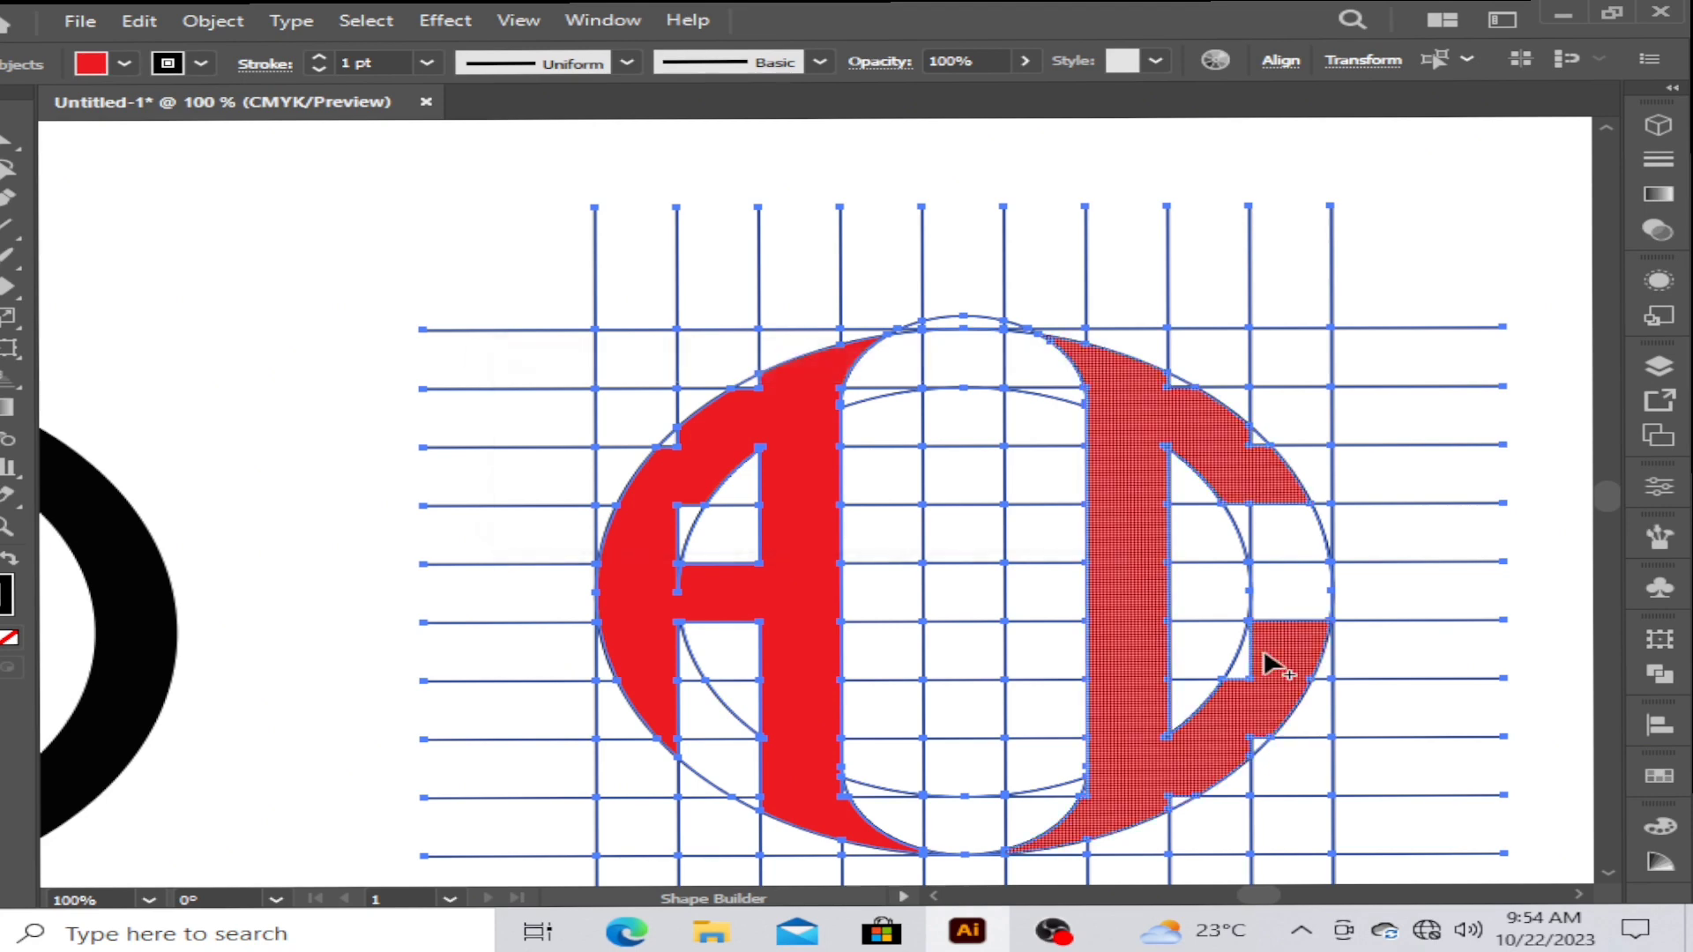
key("ctrl+z")
left_click_drag(1244, 719, 1262, 713)
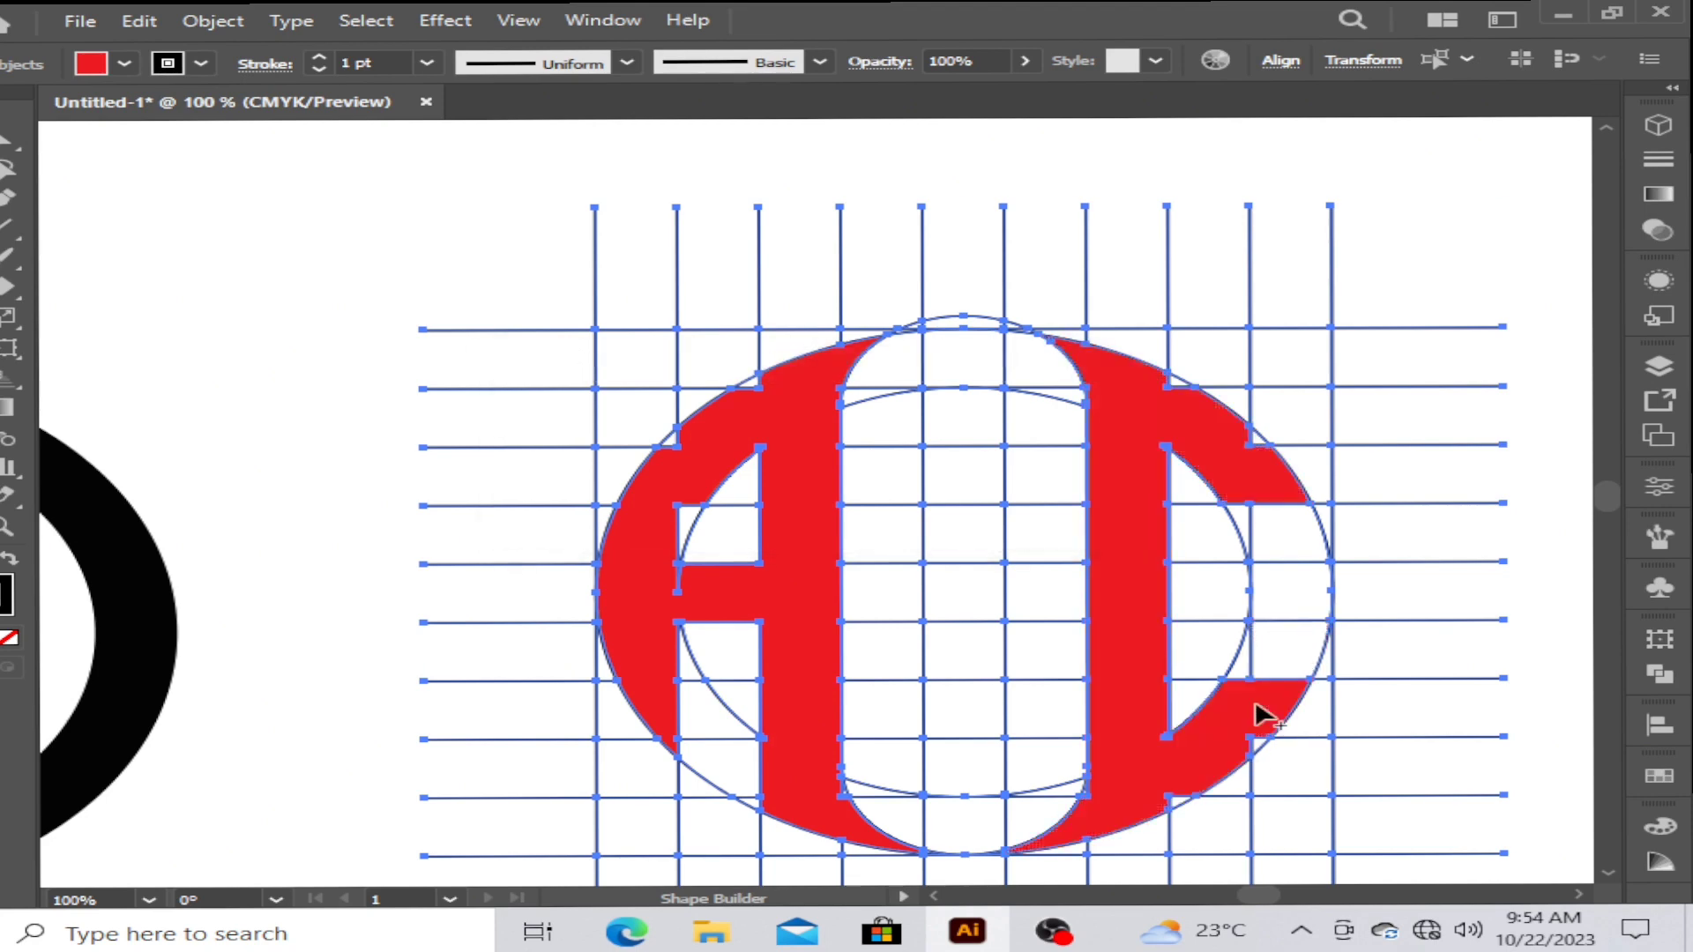
left_click_drag(1289, 596, 1144, 608)
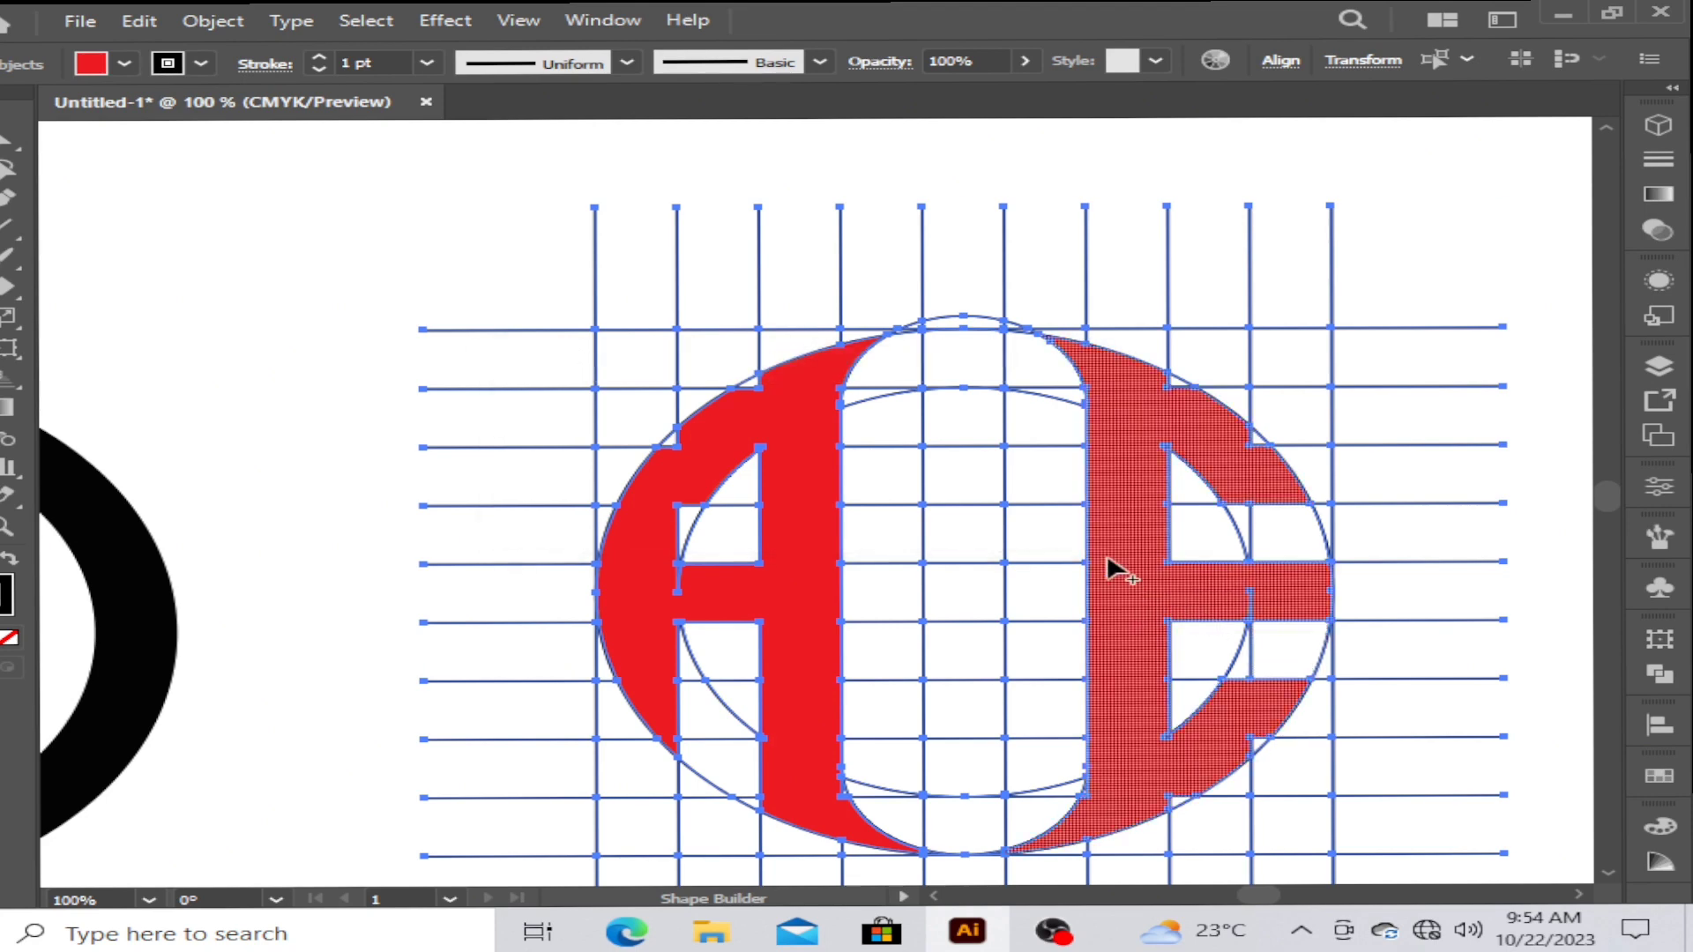
Merge the center cells into two opposing hooked strokes joined to the E and the A, forming an S between them
mouse_move(1107, 553)
left_mouse_down()
mouse_move(976, 529)
mouse_move(982, 442)
mouse_move(976, 477)
left_mouse_up()
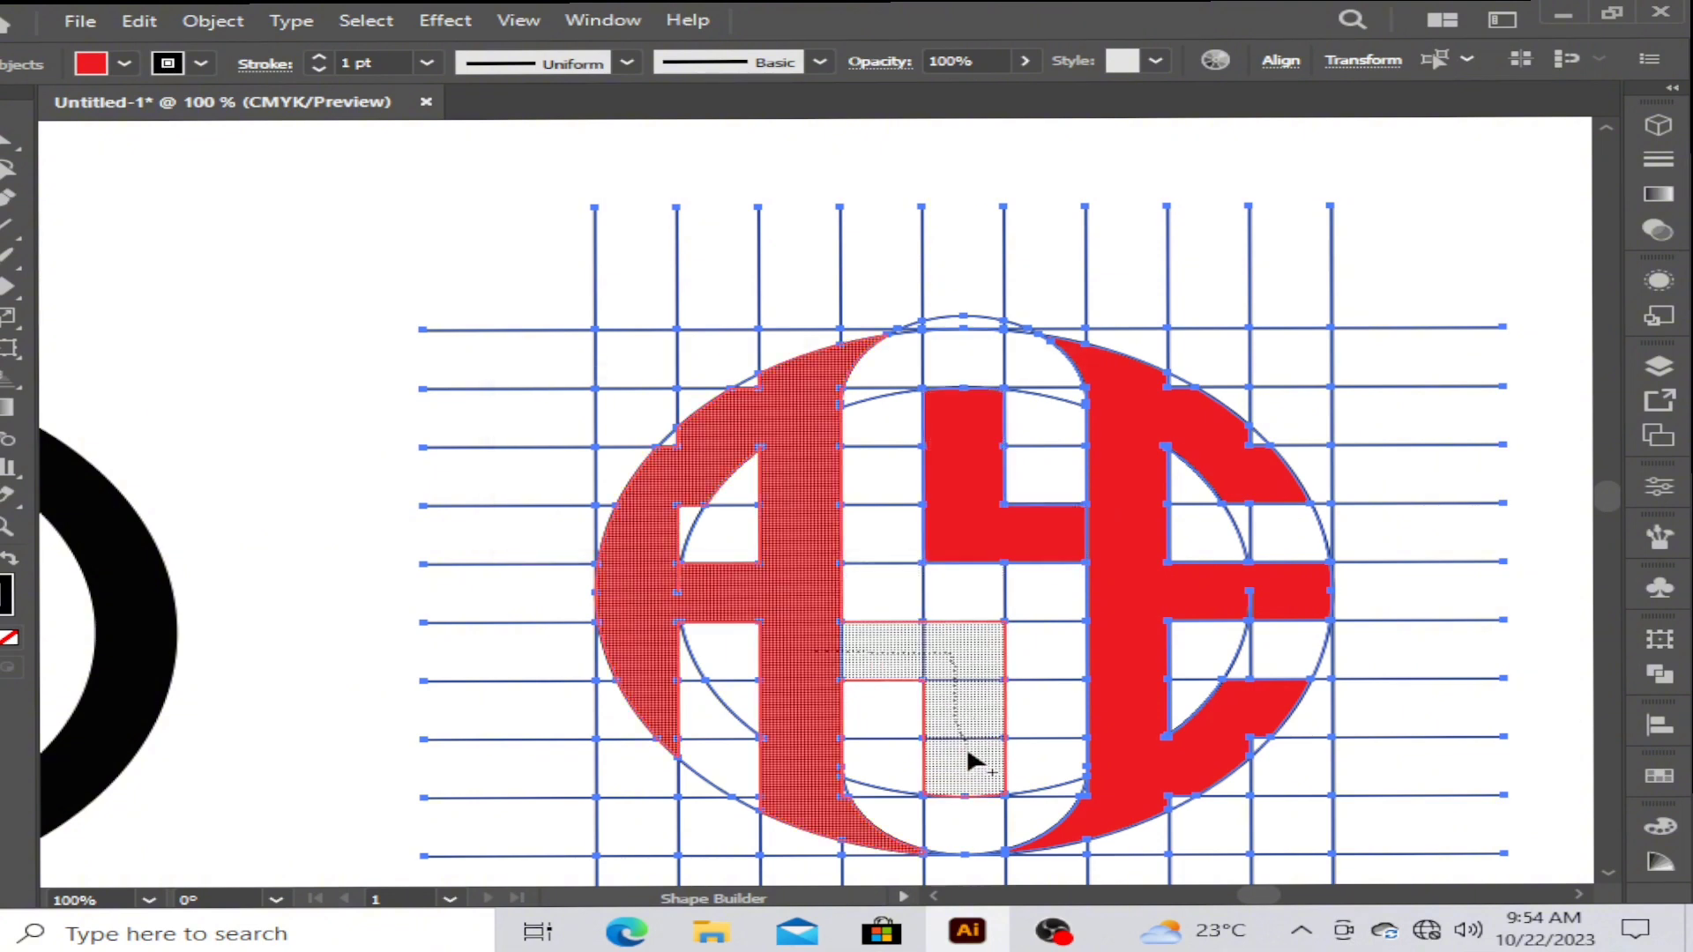
left_click_drag(968, 752, 971, 752)
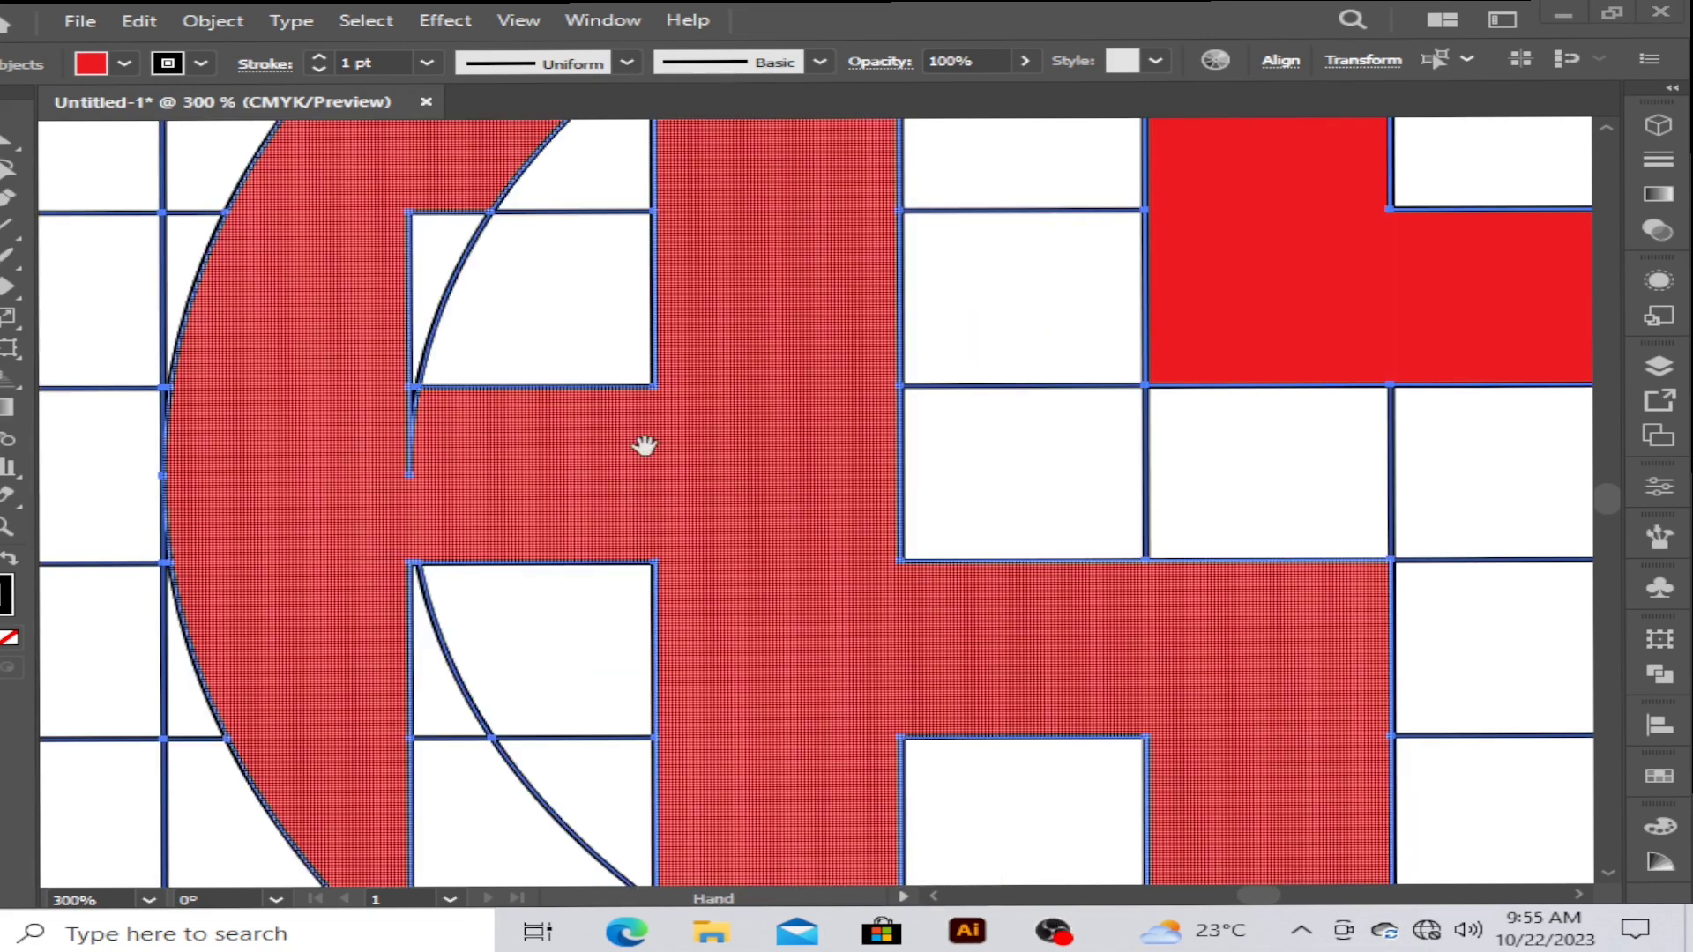
Merge the leftover slivers along the A's upper outer curve into the letter with Shape Builder
left_click_drag(643, 446, 1015, 843)
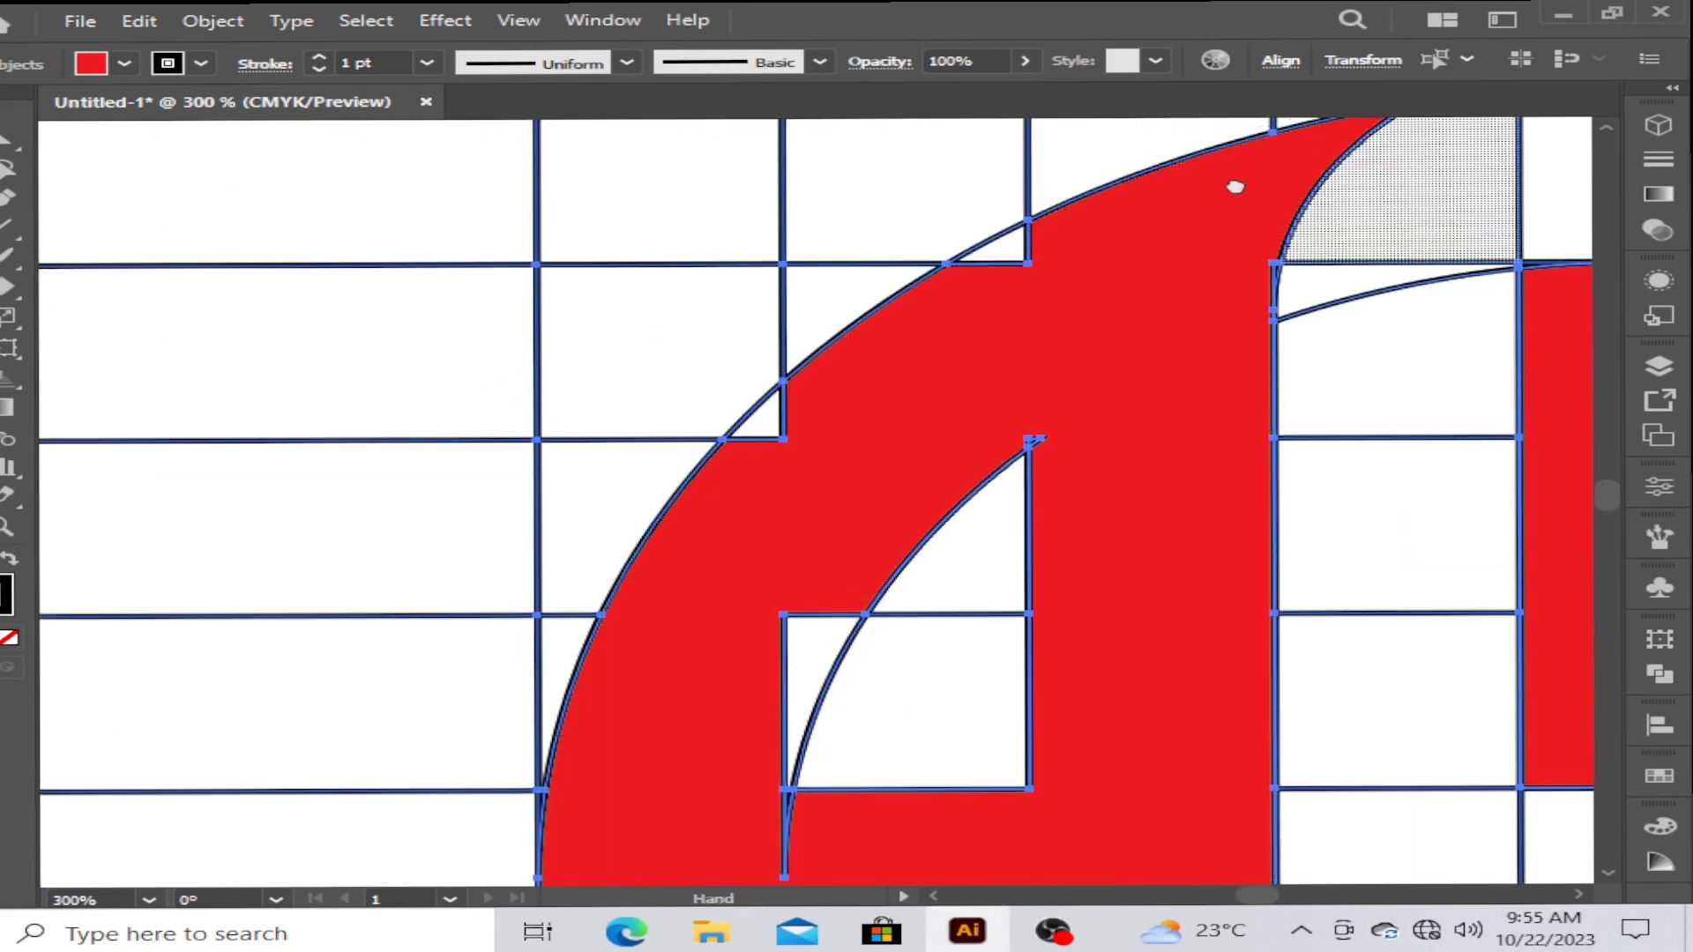
left_click_drag(1232, 185, 1018, 342)
left_click_drag(838, 378, 623, 596)
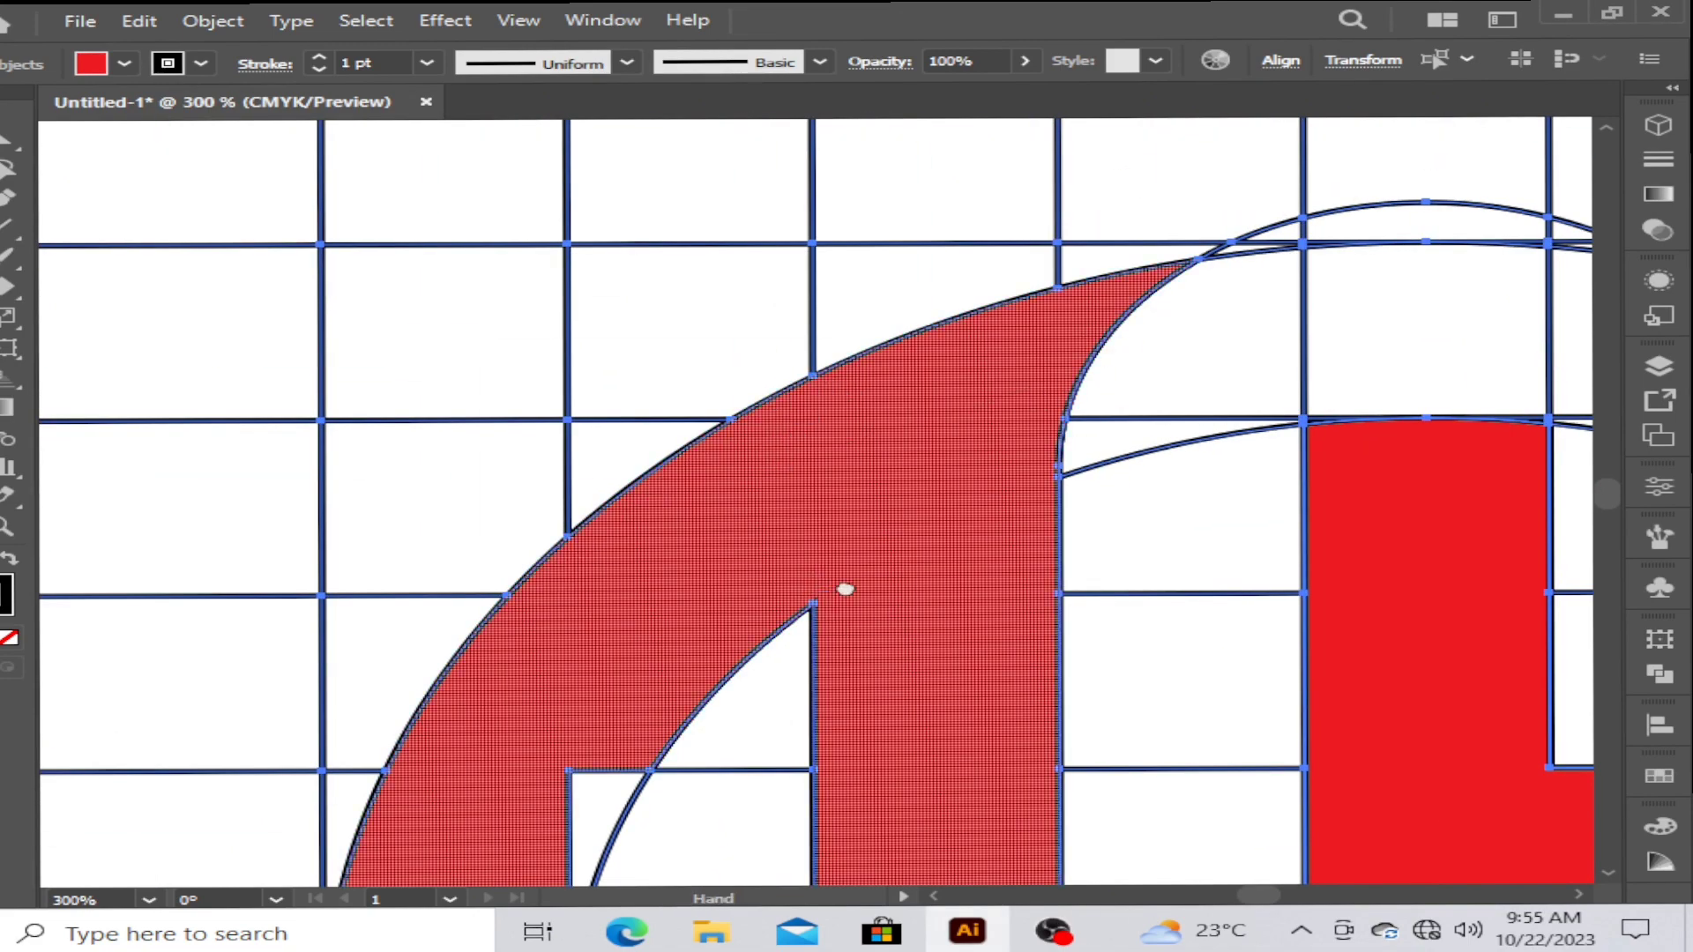
left_click_drag(843, 590, 1026, 272)
mouse_move(802, 415)
left_mouse_down()
mouse_move(805, 363)
mouse_move(911, 95)
left_mouse_up()
left_click_drag(852, 279, 873, 331)
Merge the leftover sliver at the inner lower curve of the A's column into the letter
mouse_move(797, 530)
left_mouse_down()
mouse_move(744, 230)
mouse_move(471, 351)
left_mouse_up()
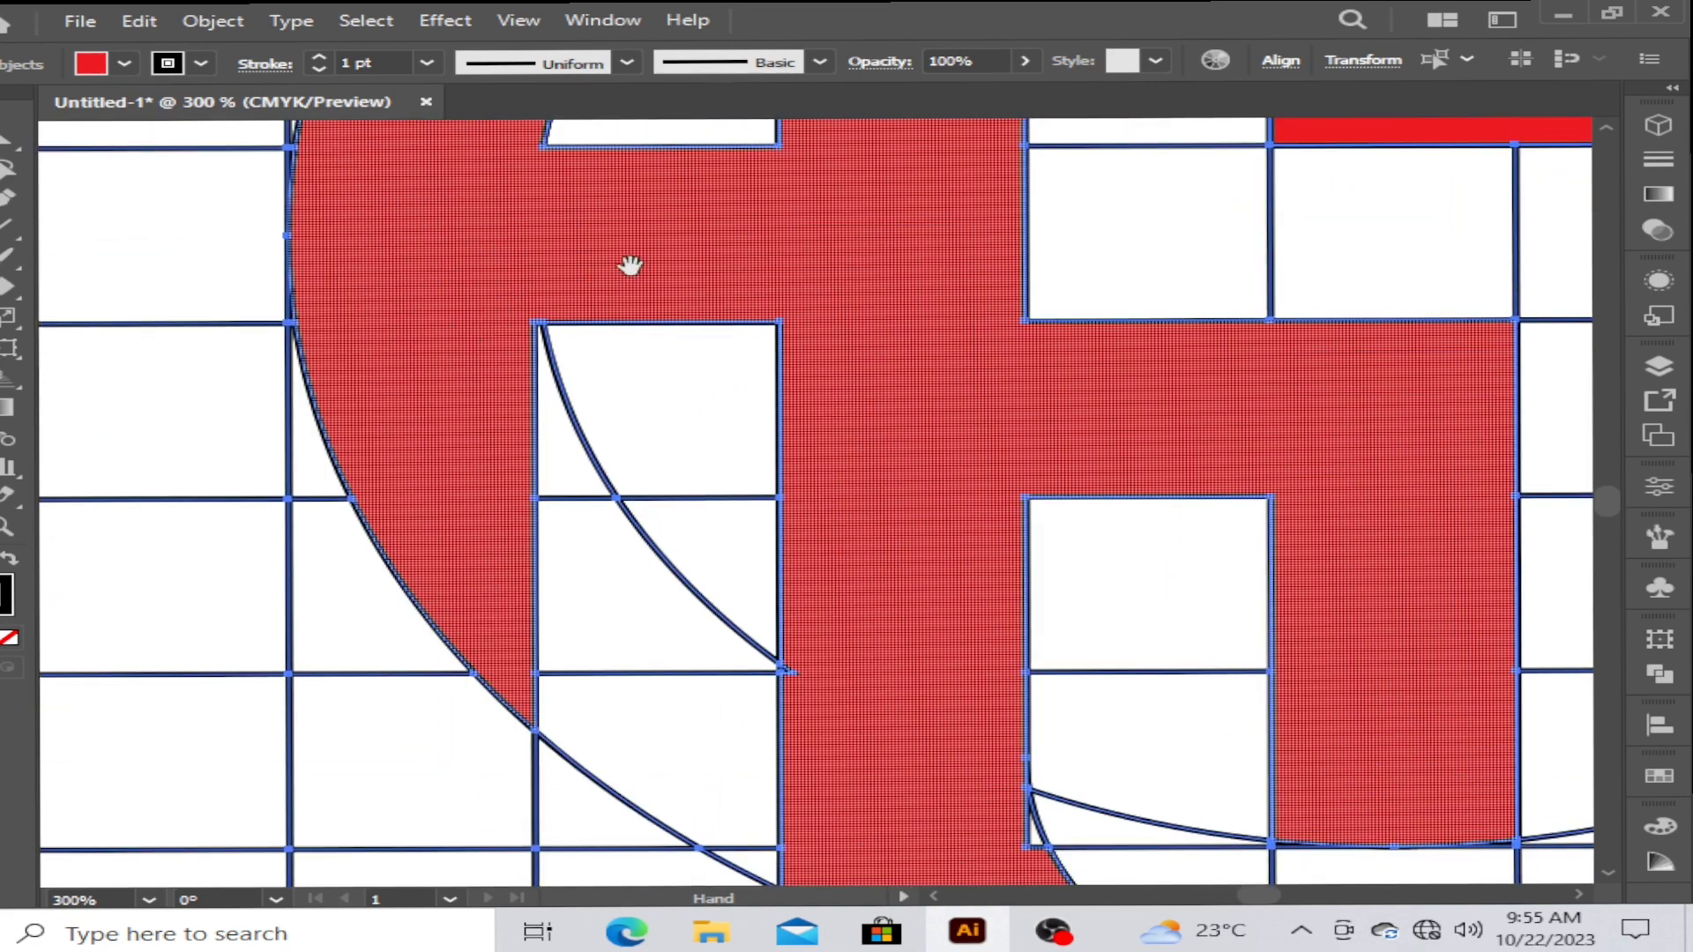
left_click_drag(861, 607, 582, 417)
left_click_drag(584, 417, 520, 474)
mouse_move(741, 601)
left_mouse_down()
mouse_move(716, 378)
mouse_move(746, 432)
left_mouse_up()
left_click_drag(744, 492, 680, 389)
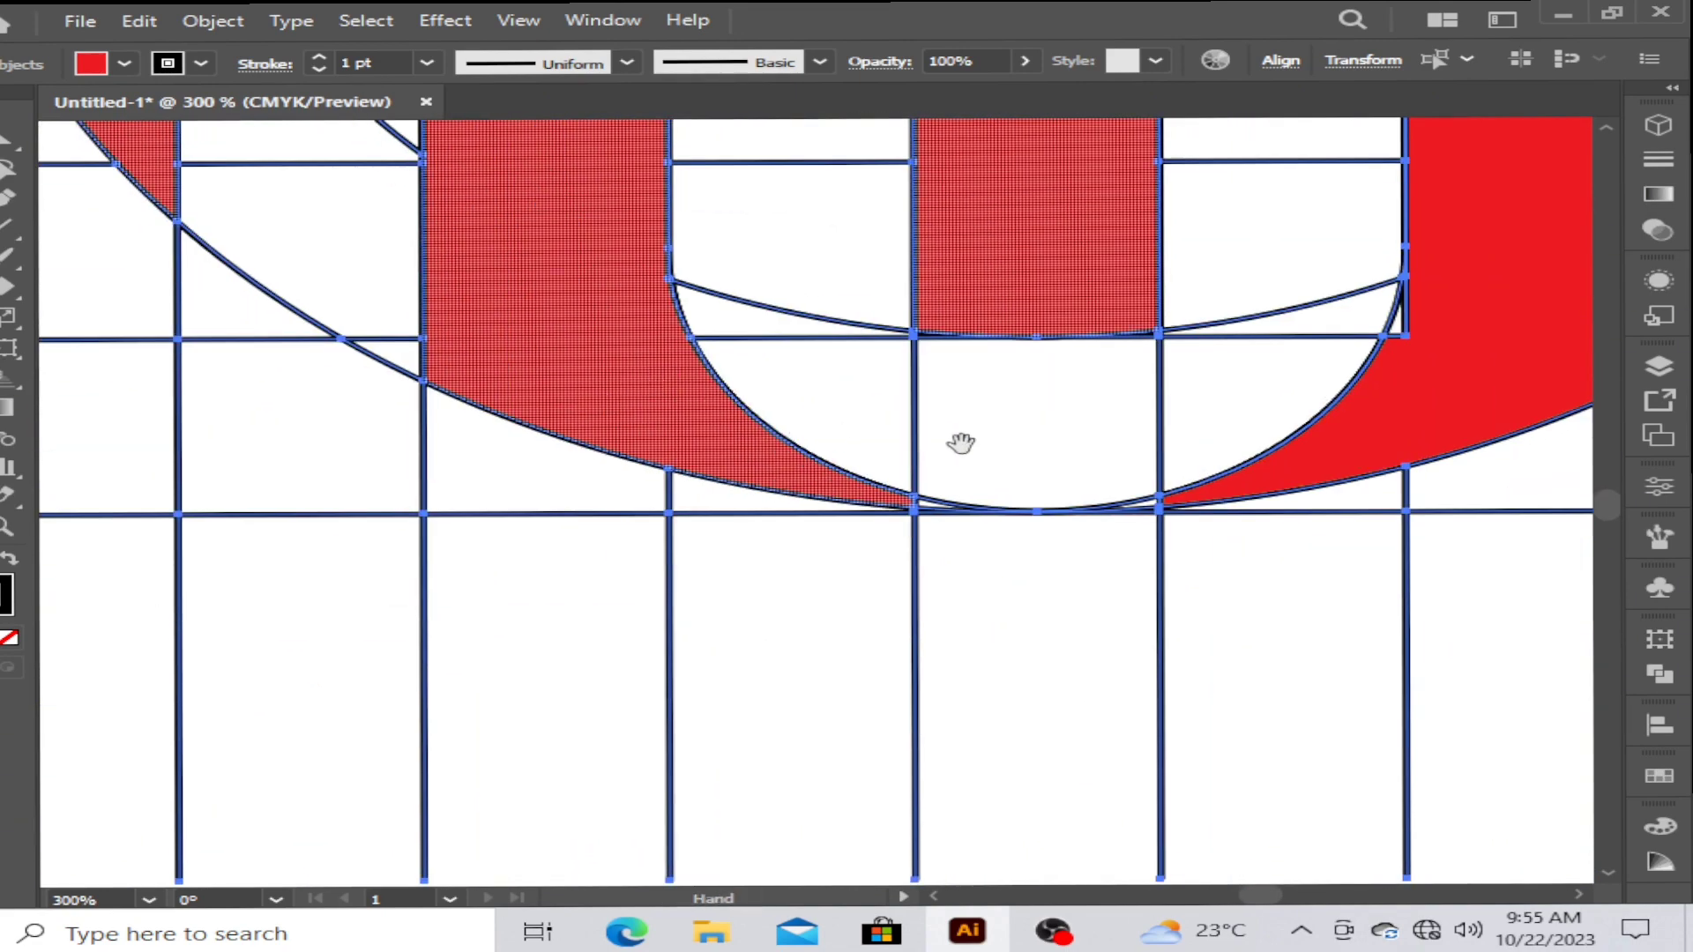
Merge the leftover slivers along the E's lower inner and outer curves into the letter
left_click_drag(1280, 448, 1024, 521)
left_click_drag(1136, 395, 1168, 383)
left_click_drag(1423, 335, 1418, 427)
left_click_drag(1433, 329, 887, 547)
mouse_move(882, 522)
left_mouse_down()
mouse_move(839, 458)
mouse_move(811, 538)
left_mouse_up()
left_click_drag(1142, 394, 942, 631)
left_click_drag(829, 388, 877, 388)
left_click_drag(1040, 283, 1055, 522)
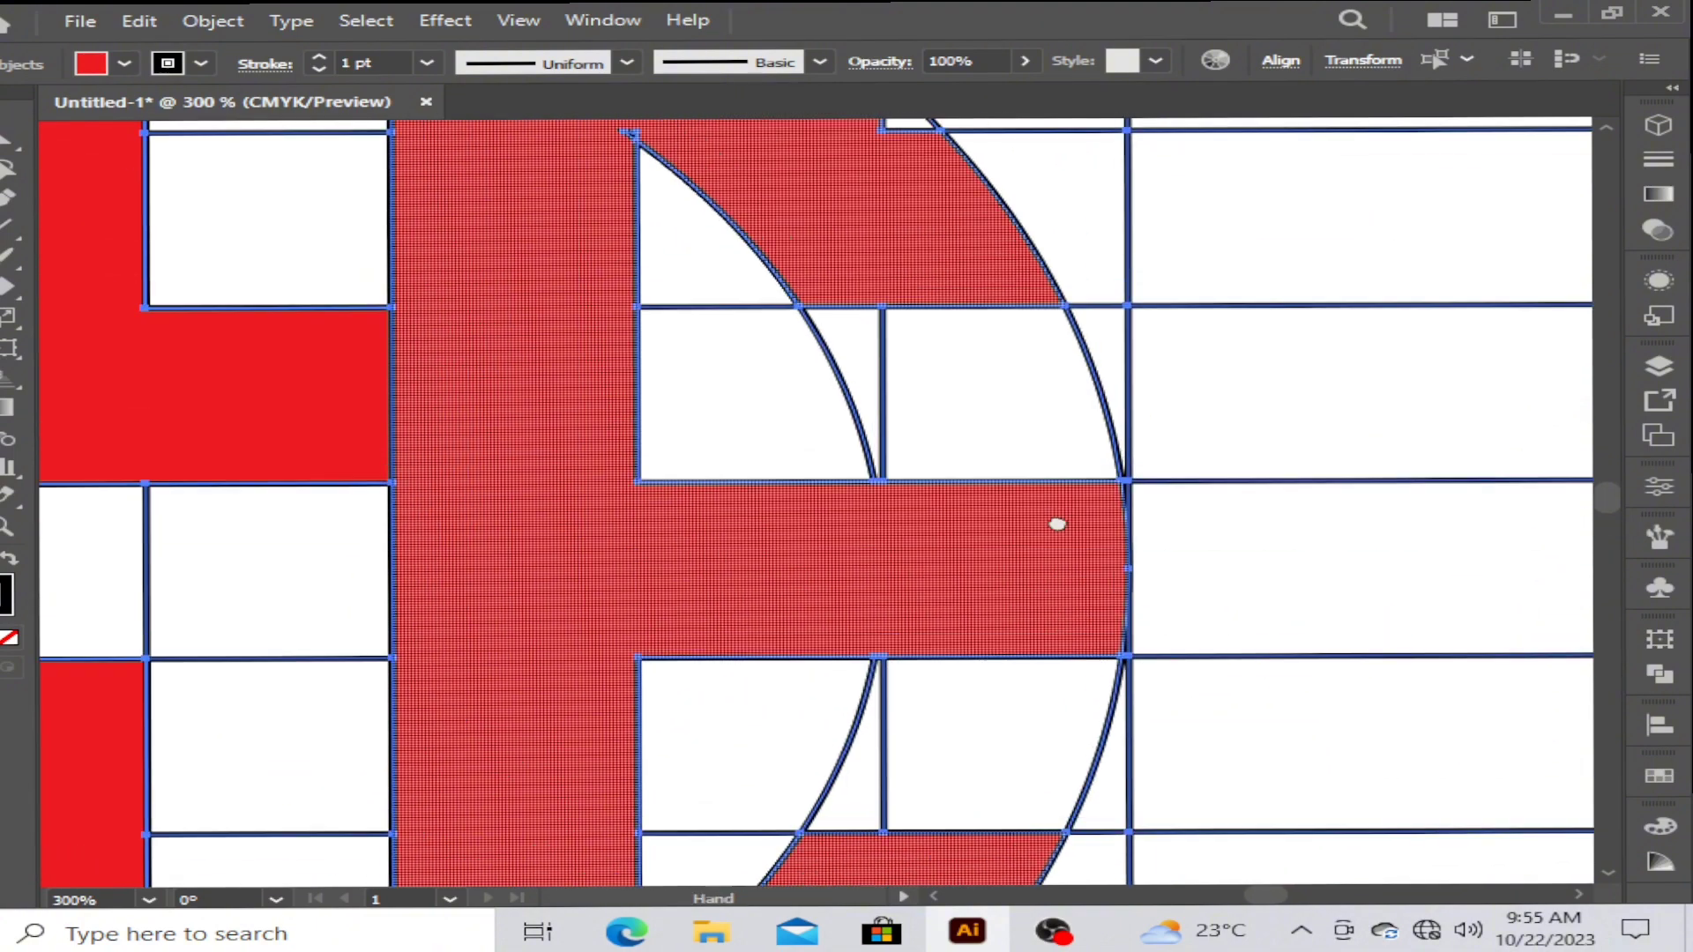
Merge the leftover slivers along the E's upper outer curve into the letter and check the remaining edges of the monogram
left_click_drag(960, 292, 994, 436)
left_click_drag(890, 275, 933, 249)
left_click_drag(754, 250, 838, 460)
left_click_drag(804, 417, 936, 615)
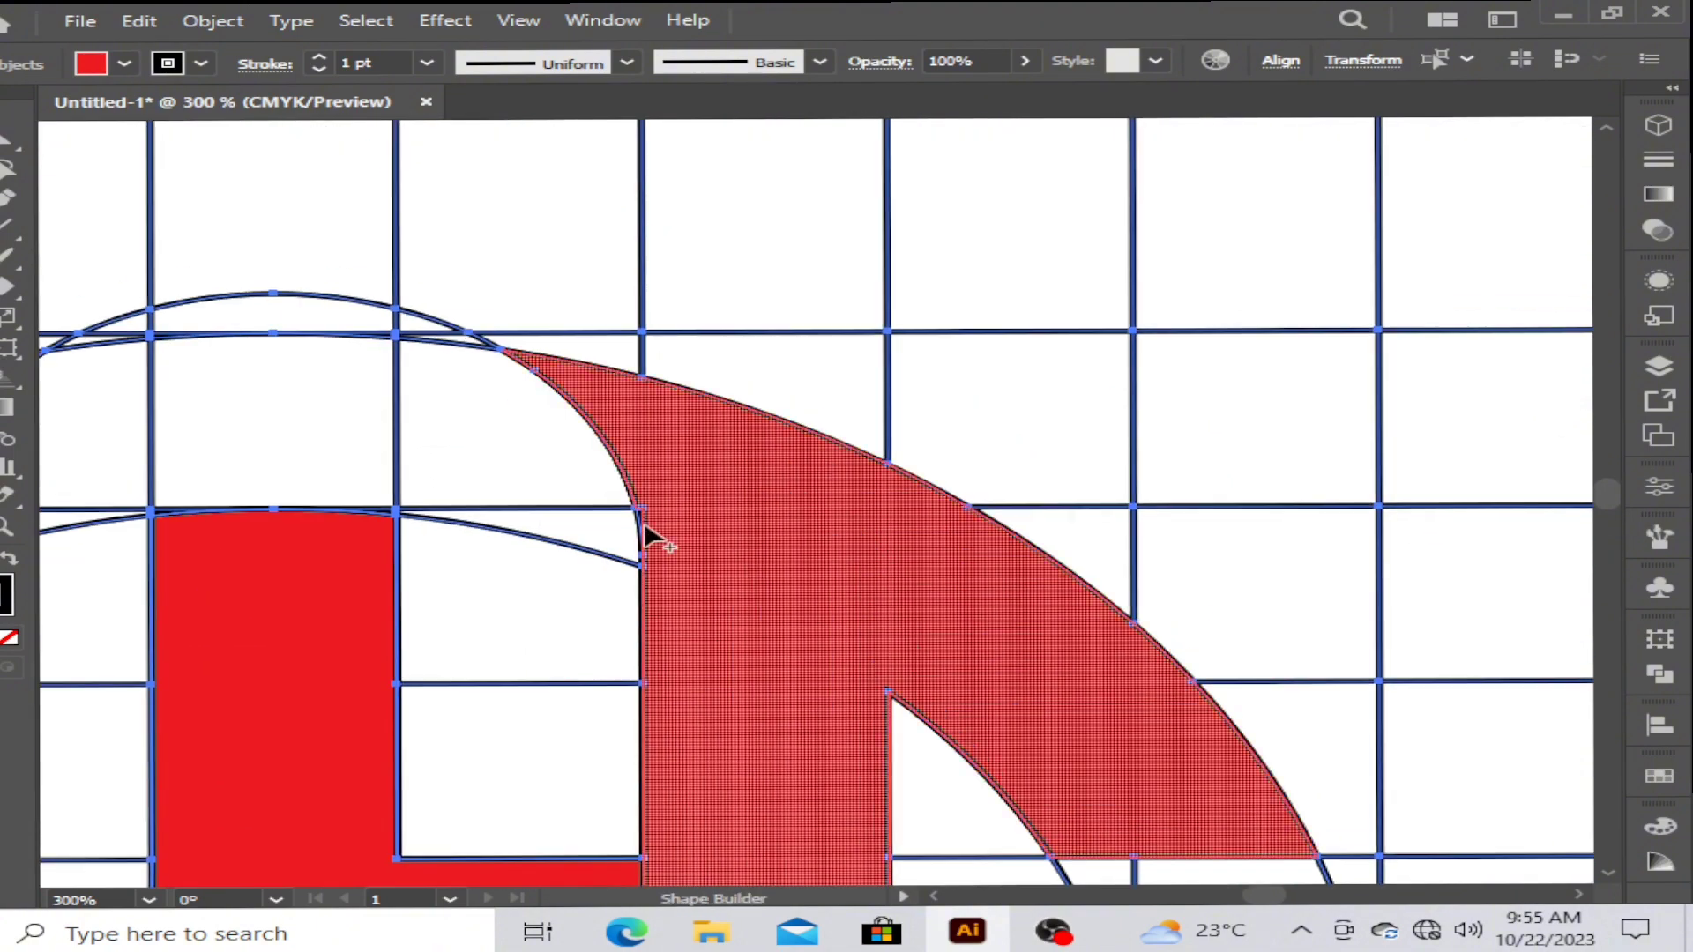
left_click_drag(632, 527, 689, 540)
key("ctrl+z")
left_click_drag(771, 574, 1088, 405)
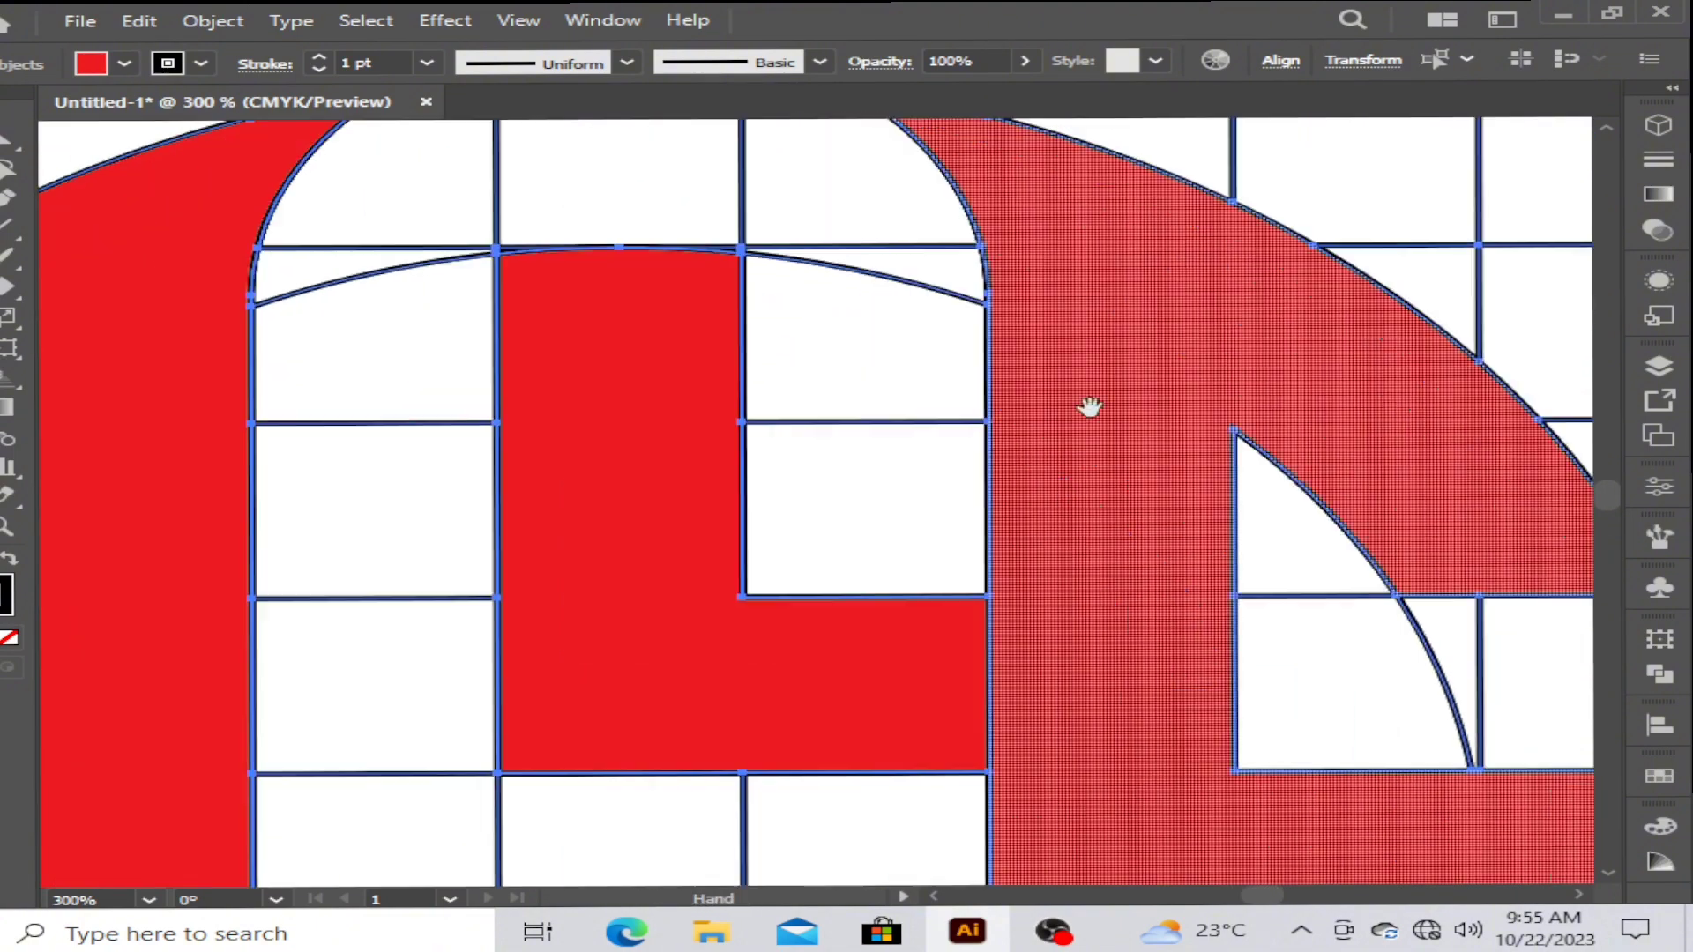
left_click_drag(706, 262, 1032, 675)
left_click_drag(925, 731, 1062, 264)
mouse_move(718, 670)
left_mouse_down()
mouse_move(823, 370)
mouse_move(855, 210)
left_mouse_up()
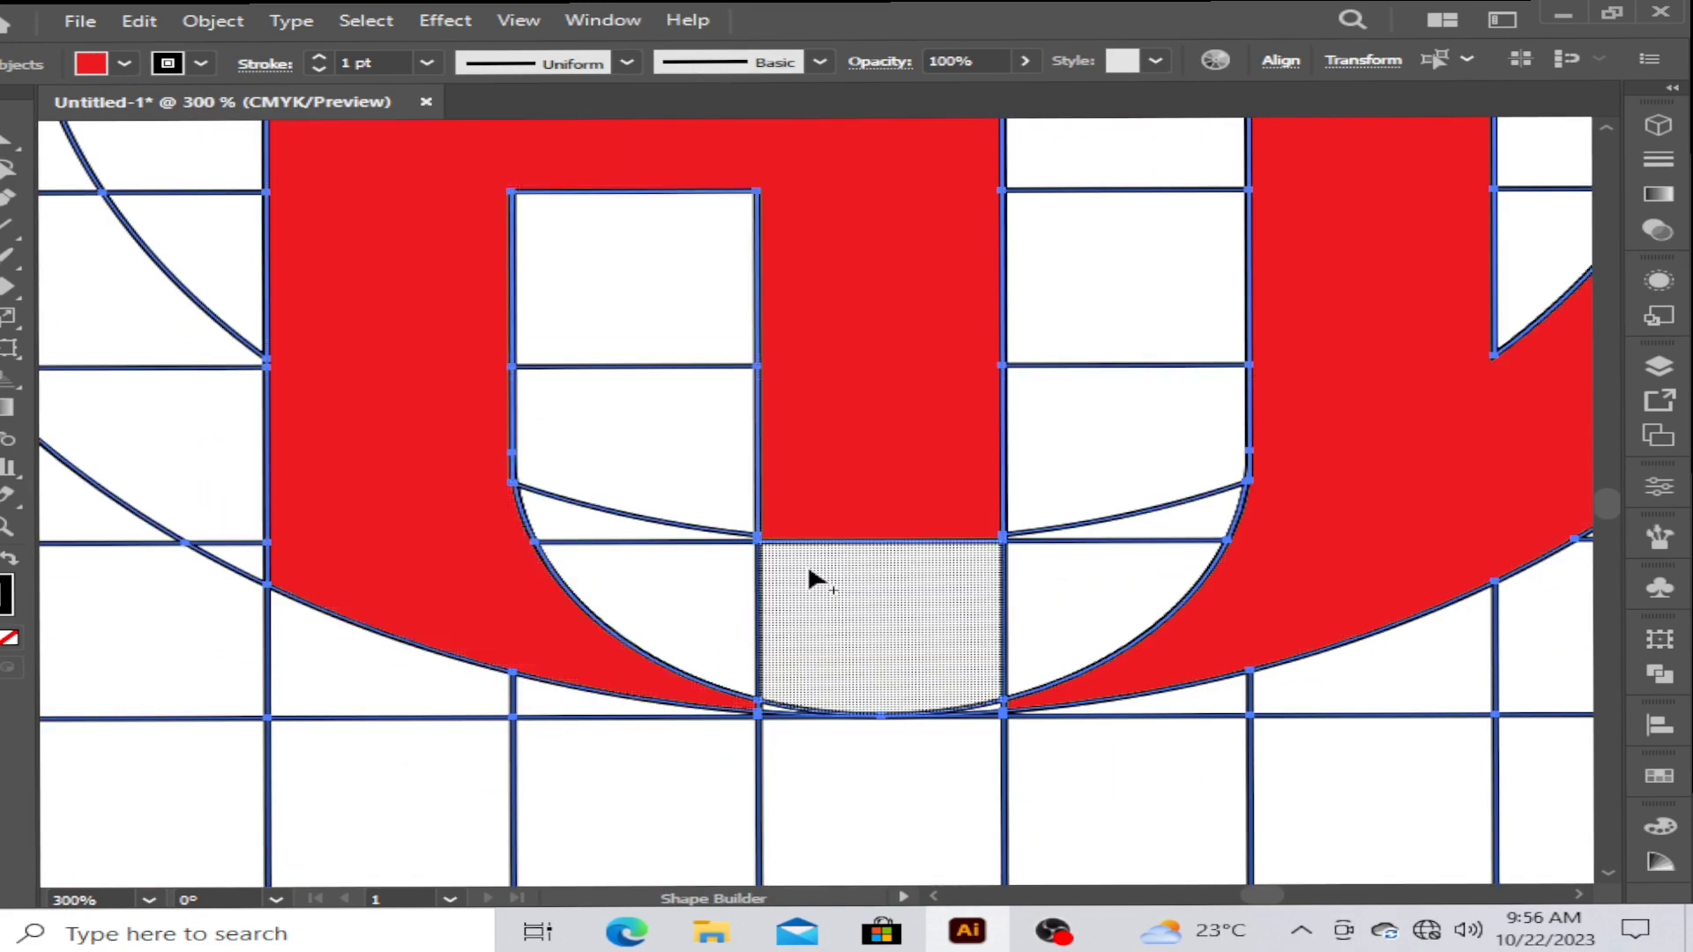
Select all the unfilled construction lines and curves with the Magic Wand and delete them
scroll(877, 663, "down", 4)
key("ctrl+shift+a")
key("y")
left_click(636, 325)
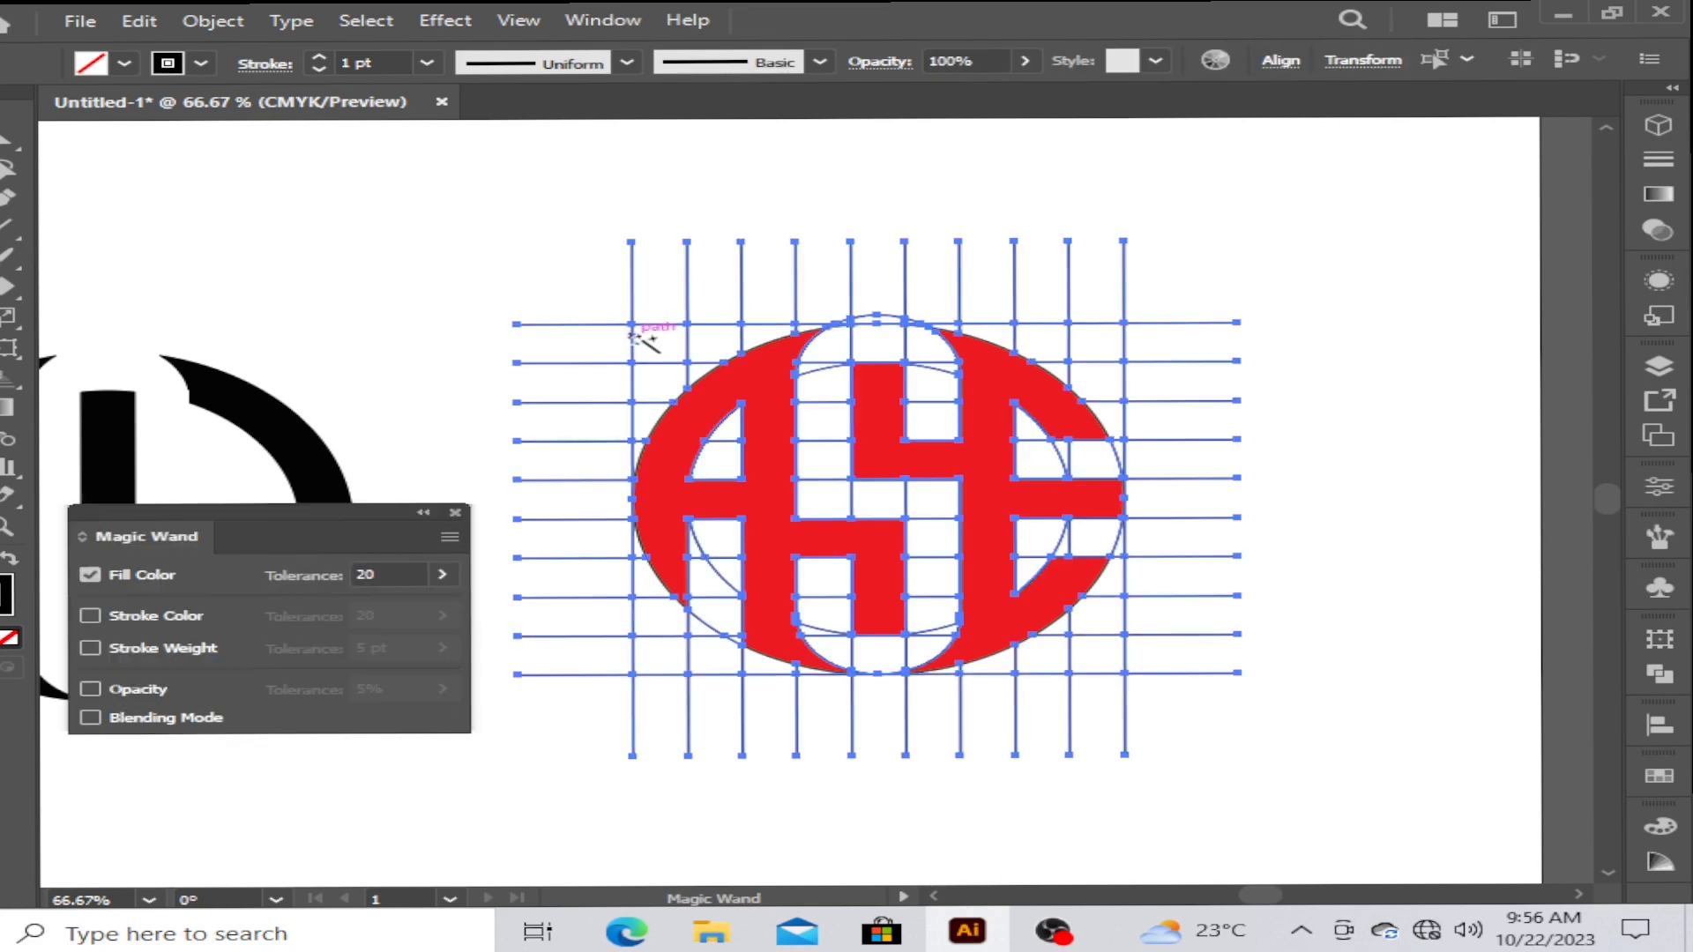
key("Delete")
Select the whole ASE monogram, give it a black fill with no stroke, and deselect it
key("v")
left_click_drag(1173, 274, 565, 724)
left_click(12, 560)
left_click(15, 635)
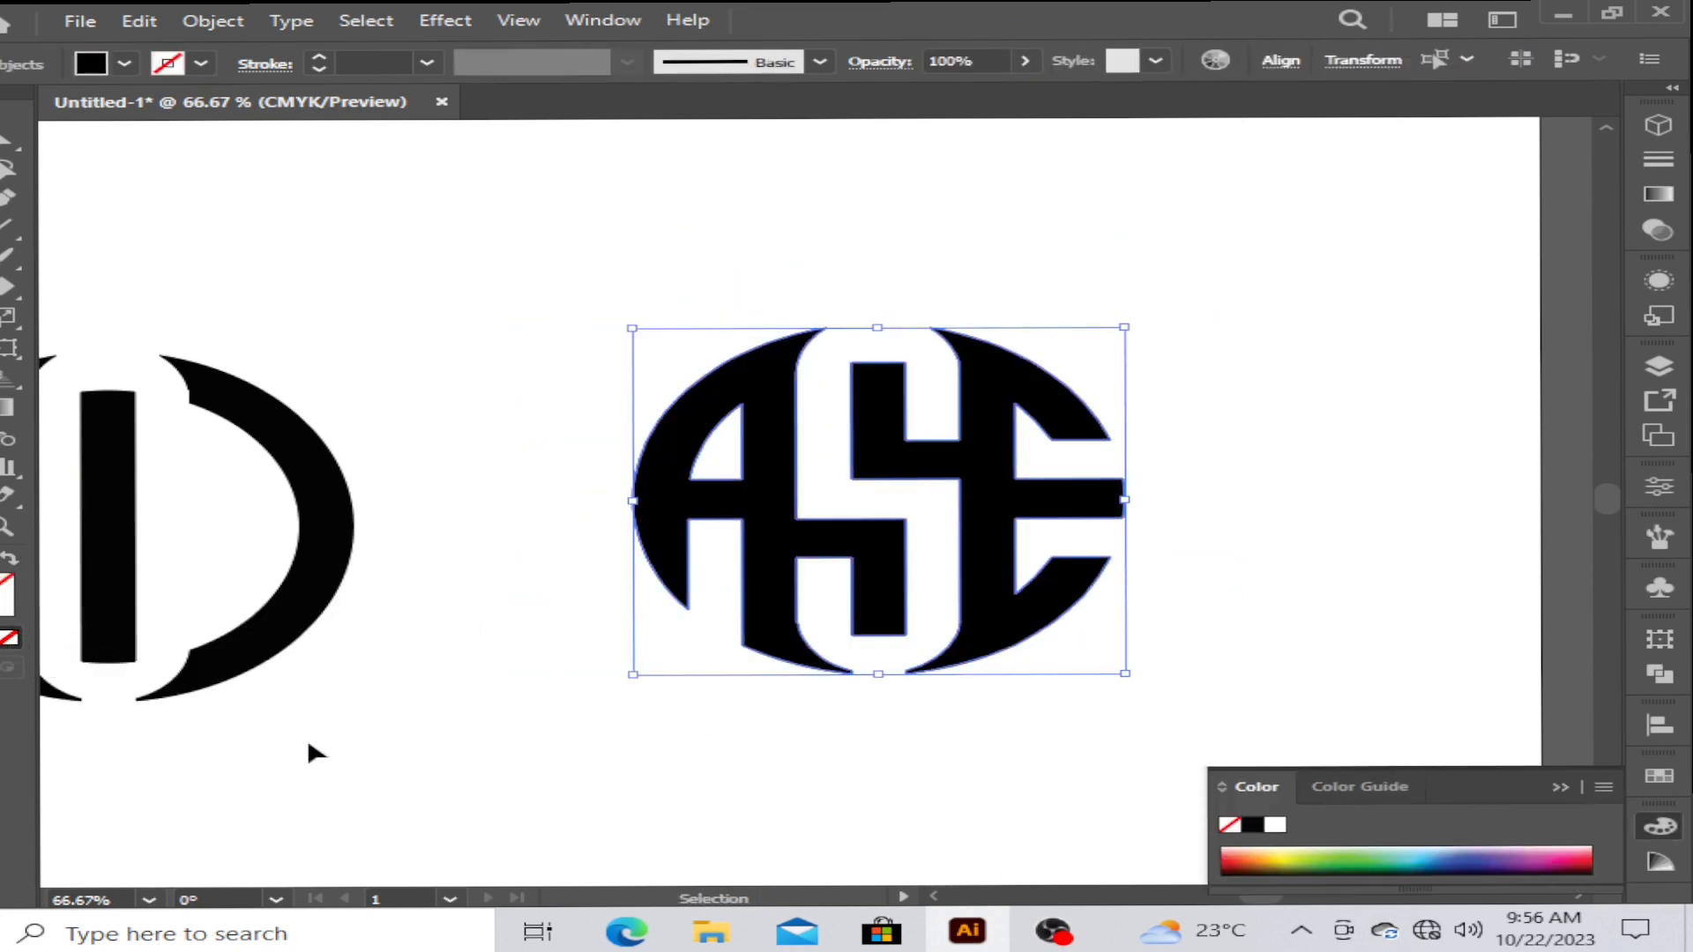
left_click(706, 568)
Select the crescent logo and the ASE monogram in turn and reposition each on the artboard
scroll(729, 574, "down", 2)
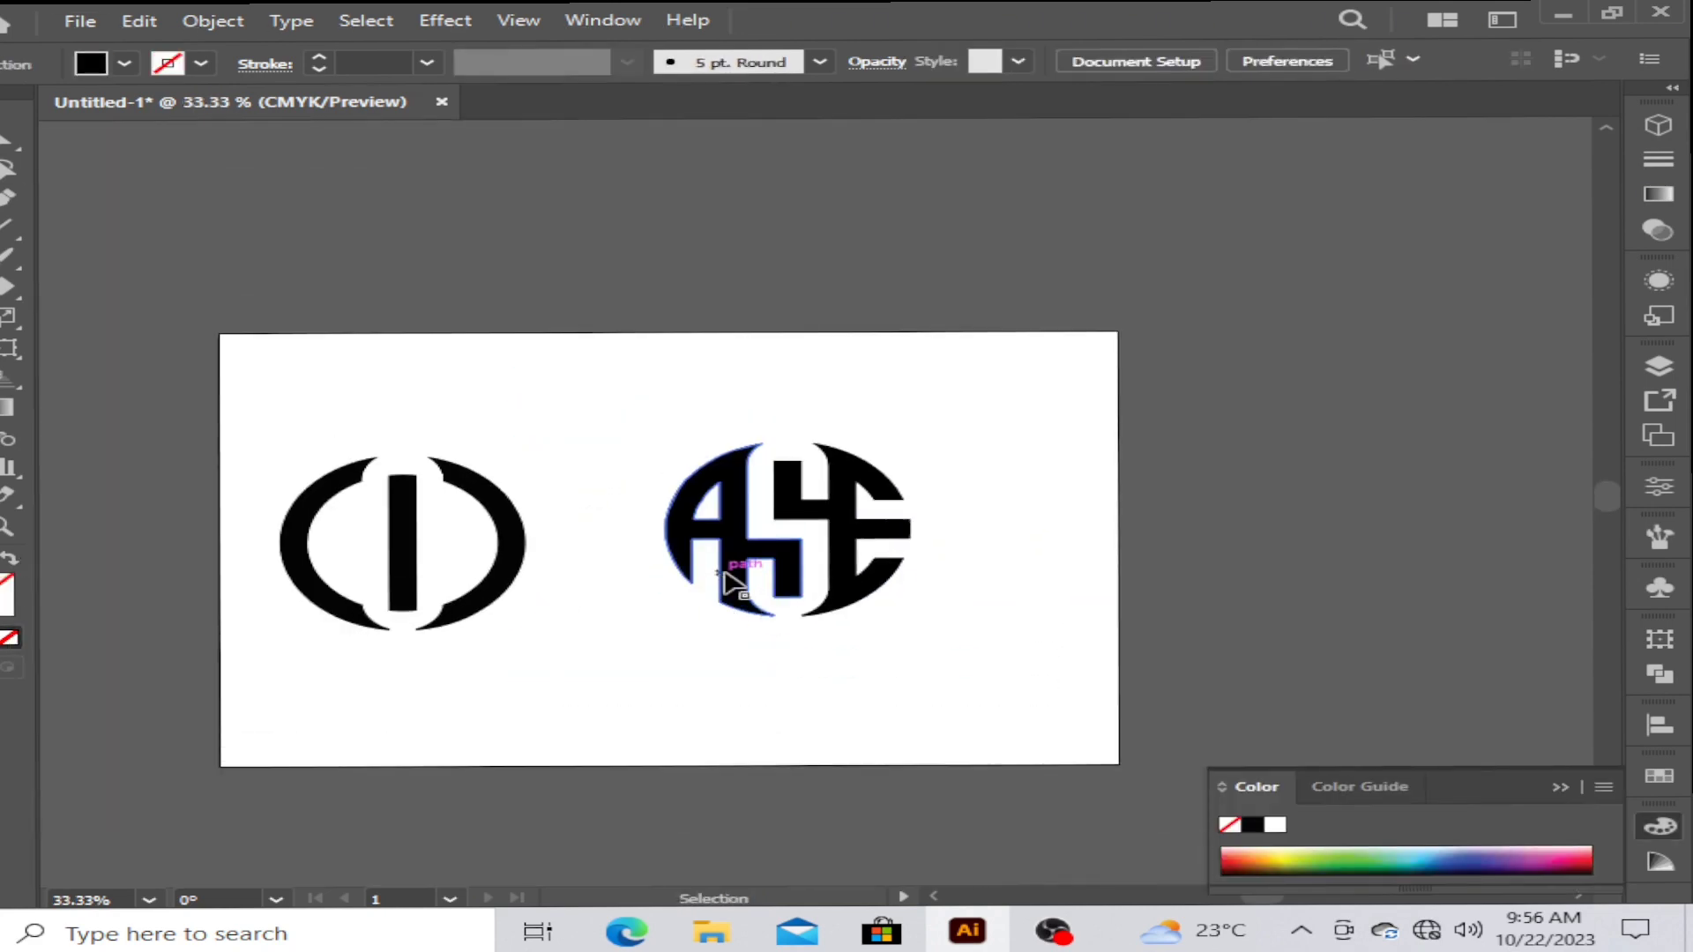
scroll(666, 605, "up", 1)
left_click_drag(666, 604, 817, 542)
scroll(506, 401, "up", 1)
left_click_drag(455, 325, 617, 630)
left_click_drag(409, 559, 587, 511)
left_click_drag(975, 300, 1230, 590)
left_click_drag(1169, 574, 1130, 542)
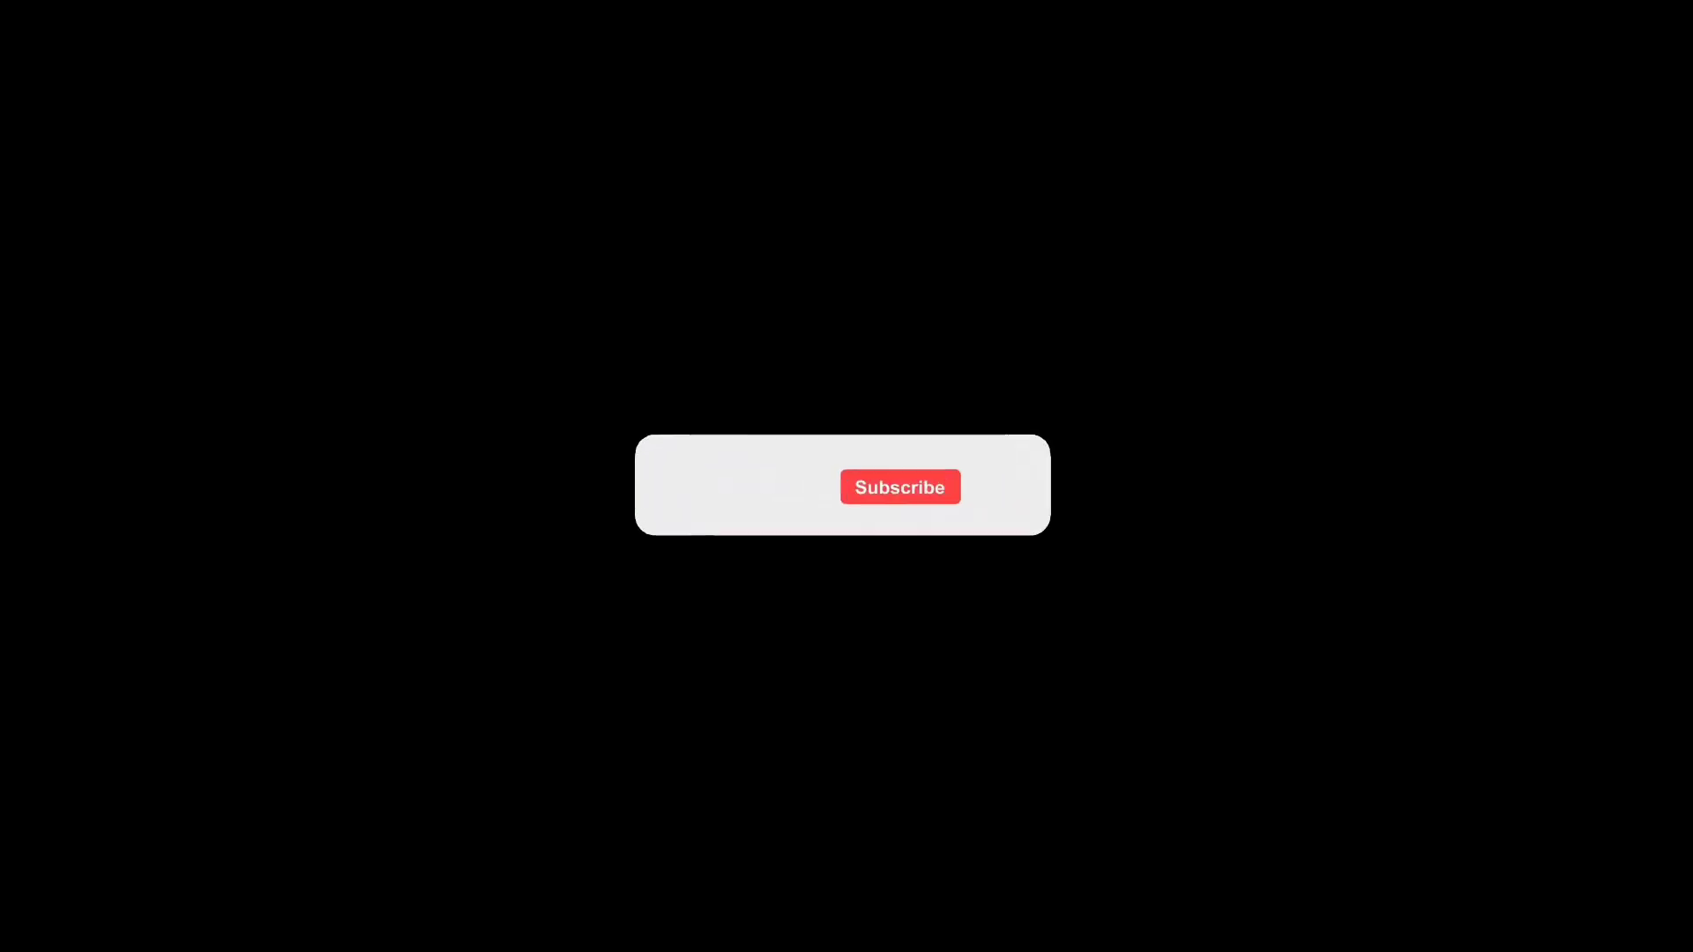